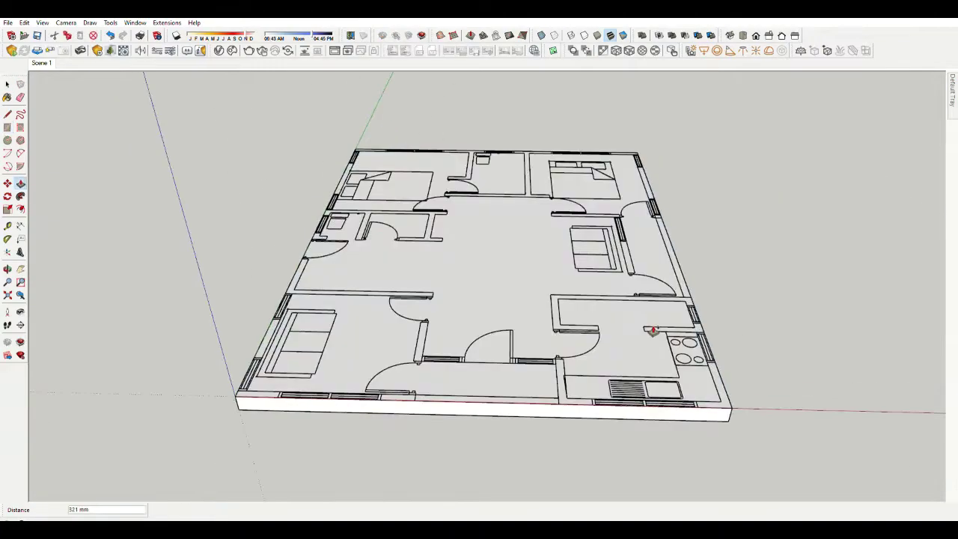
Trace the first wall outline on the floor plan and pull it up into a tall wall.
mouse_move(652, 331)
middle_down()
mouse_move(535, 307)
mouse_move(464, 224)
middle_up()
click(535, 308)
scroll(416, 238, up, 6)
key(r)
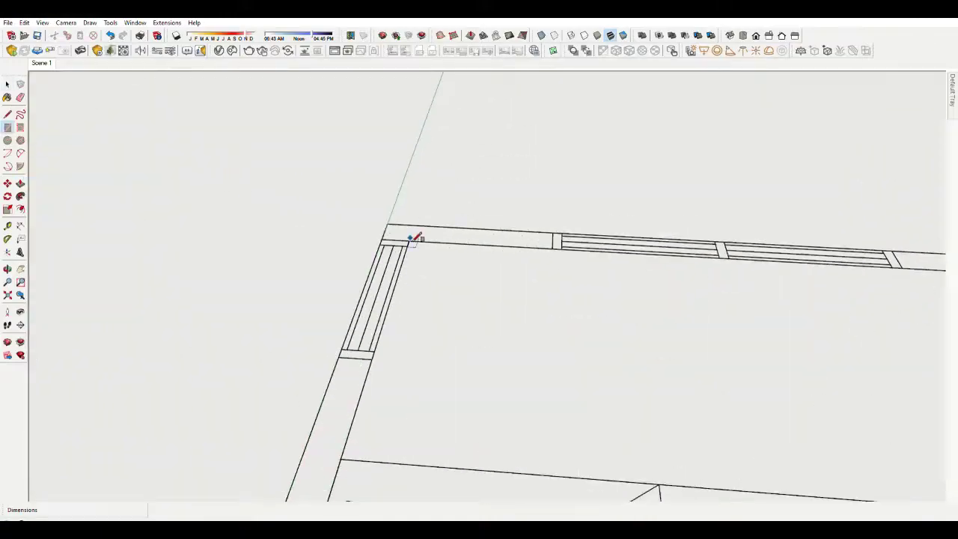
text(3)
key(Return)
middle_drag(601, 306, 449, 321)
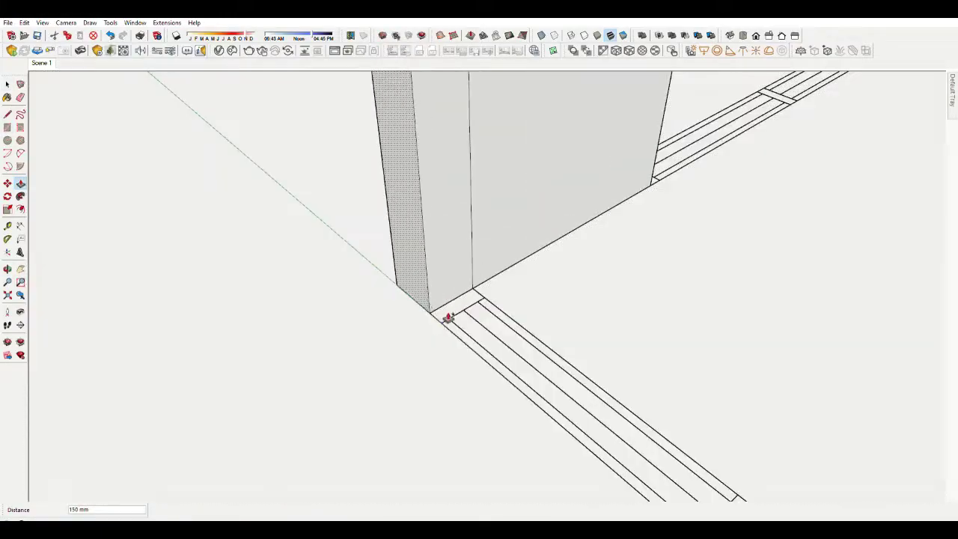
Orbit around the new wall to check it from the other side and at its base.
mouse_move(546, 353)
middle_down()
mouse_move(534, 379)
mouse_move(496, 246)
middle_up()
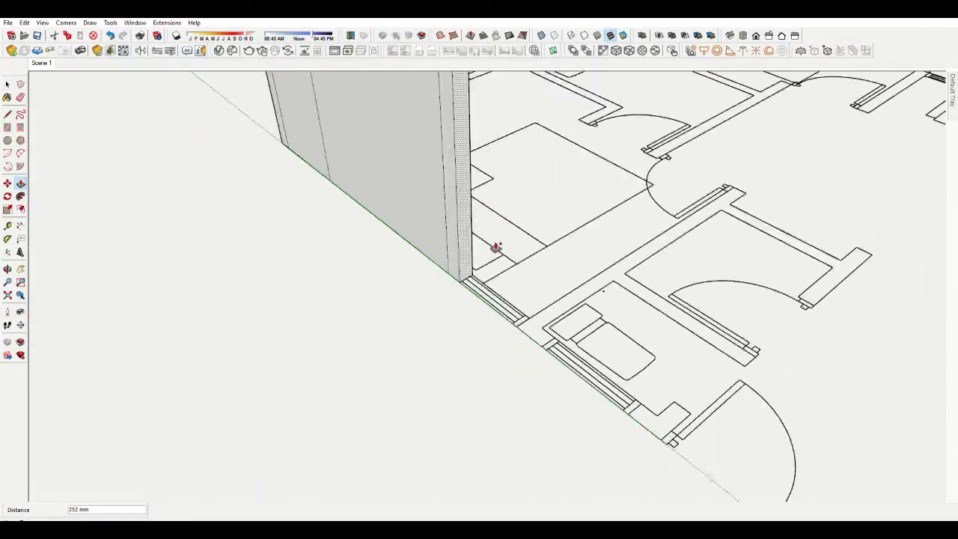
scroll(295, 321, up, 5)
scroll(286, 346, down, 4)
mouse_move(434, 357)
middle_down()
mouse_move(360, 309)
mouse_move(501, 336)
mouse_move(339, 249)
mouse_move(357, 224)
middle_up()
scroll(412, 277, up, 3)
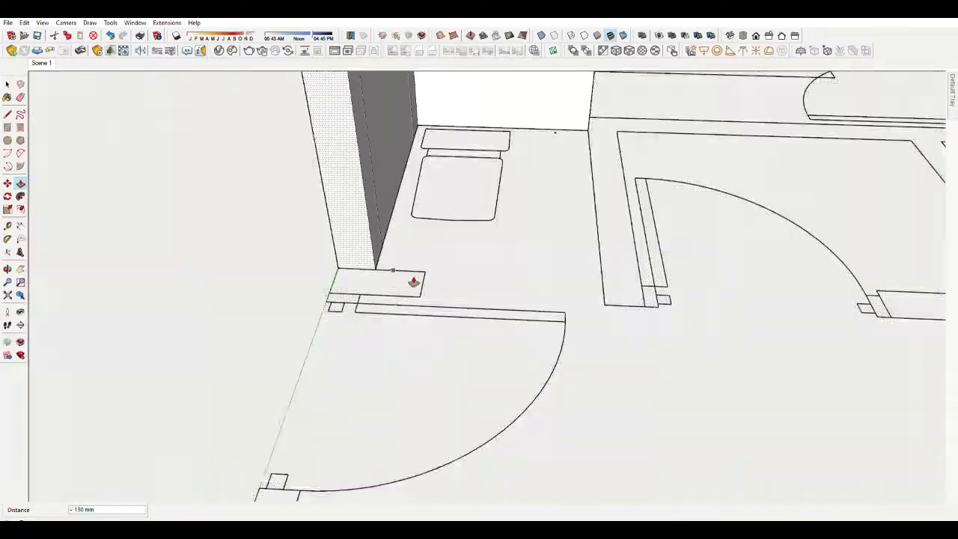
scroll(491, 154, down, 5)
key(t)
scroll(530, 212, up, 5)
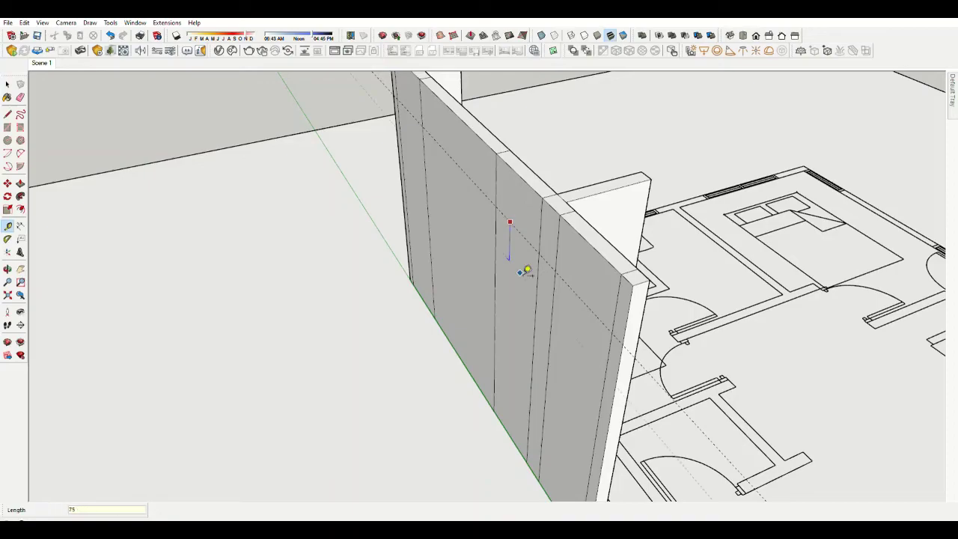
Draw a rectangle on the wall face and extrude it, zooming in to align it.
key(r)
scroll(449, 182, down, 3)
scroll(454, 309, up, 4)
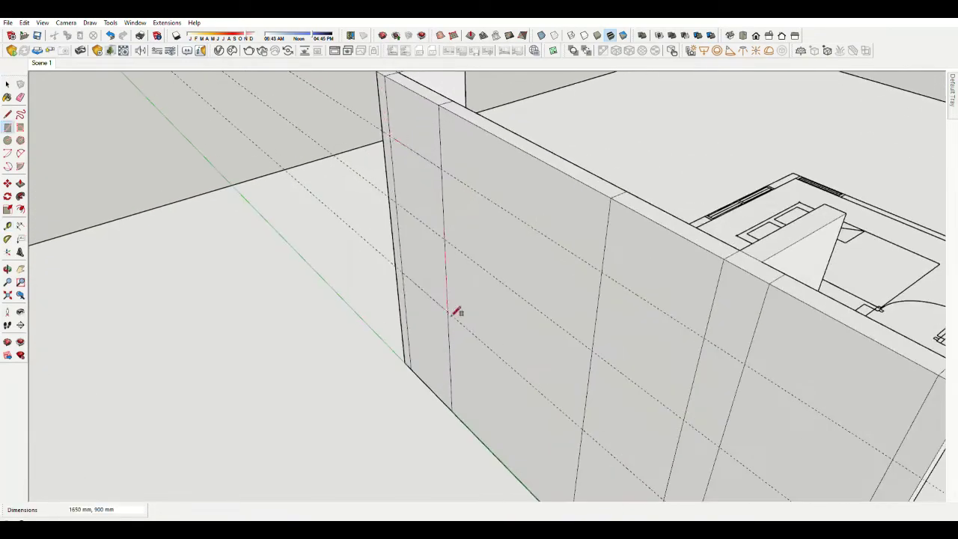
click(454, 309)
scroll(495, 202, down, 3)
scroll(254, 332, down, 5)
key(m)
scroll(487, 292, up, 8)
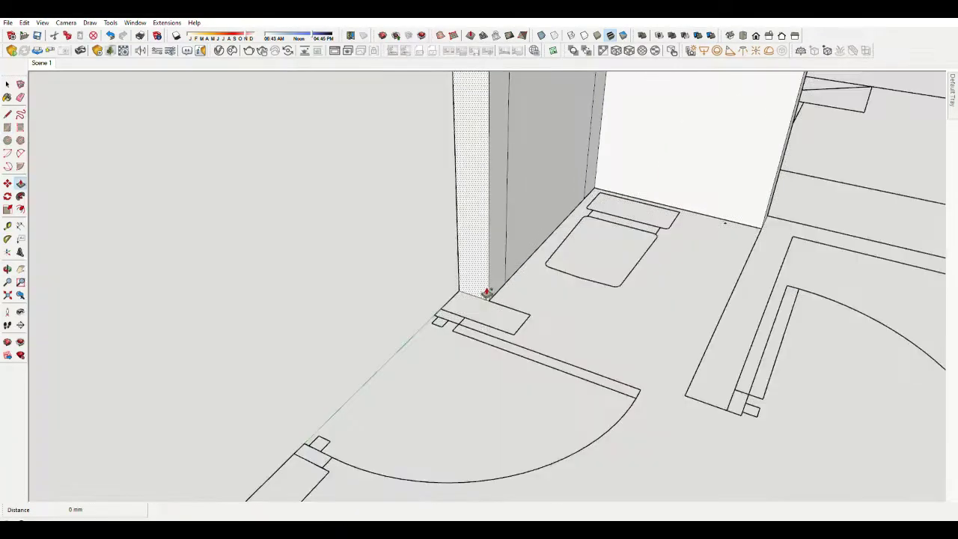
scroll(458, 292, up, 3)
scroll(487, 352, up, 2)
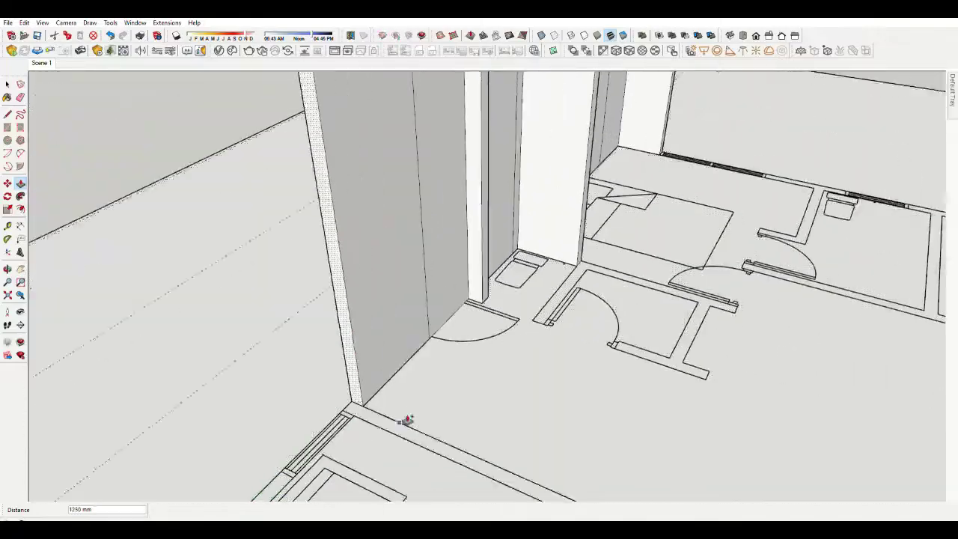
scroll(406, 419, up, 2)
scroll(349, 325, up, 2)
scroll(332, 384, down, 1)
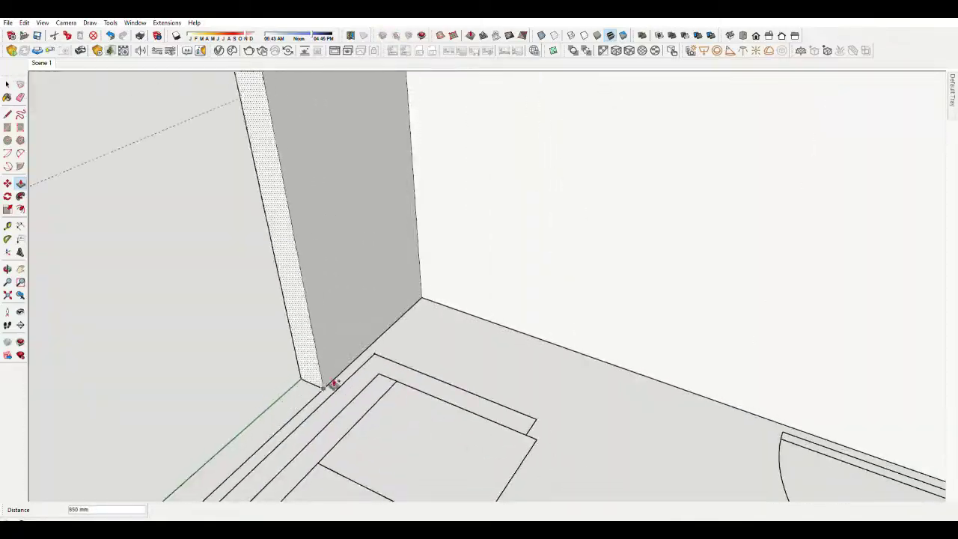
scroll(331, 384, down, 5)
scroll(485, 303, up, 6)
scroll(759, 359, down, 2)
scroll(815, 367, up, 3)
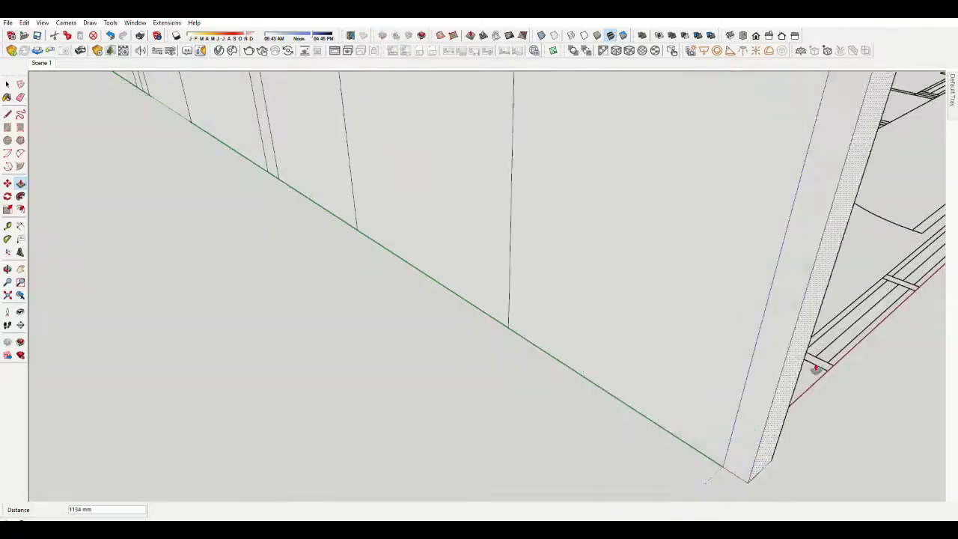
scroll(524, 335, down, 3)
scroll(599, 389, down, 3)
Outline the next wall and measure along the long wall near the door openings.
key(d)
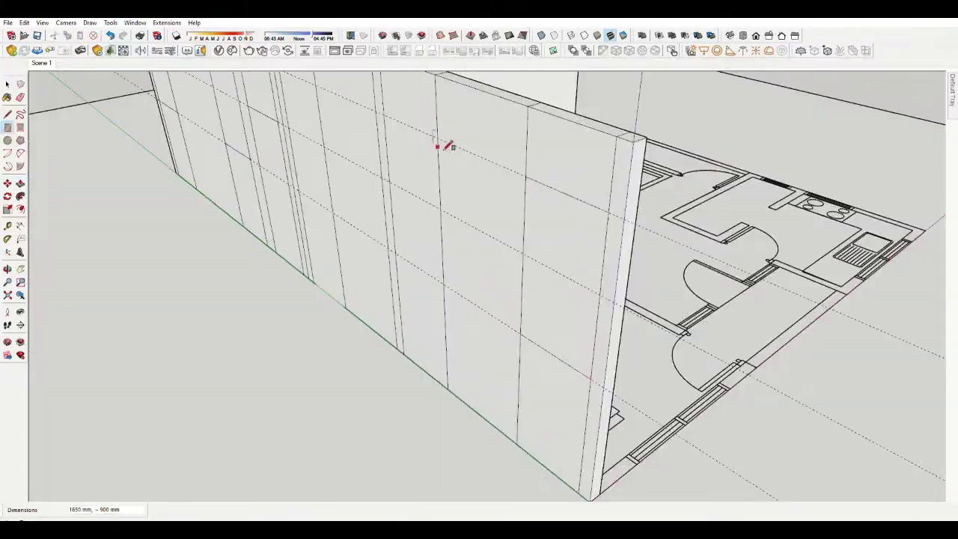
mouse_move(405, 255)
middle_down()
mouse_move(442, 348)
mouse_move(481, 182)
middle_up()
scroll(443, 349, up, 3)
key(t)
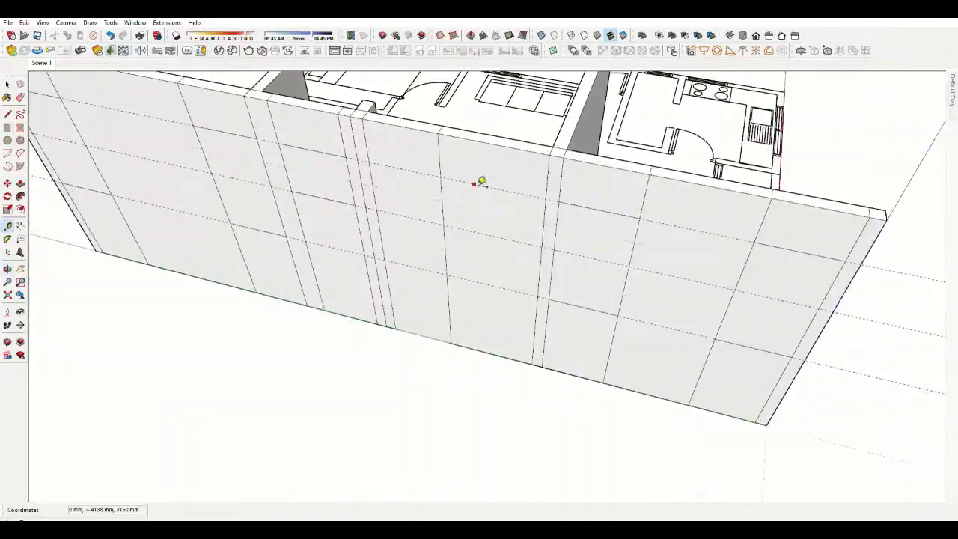
middle_drag(372, 168, 421, 357)
key(t)
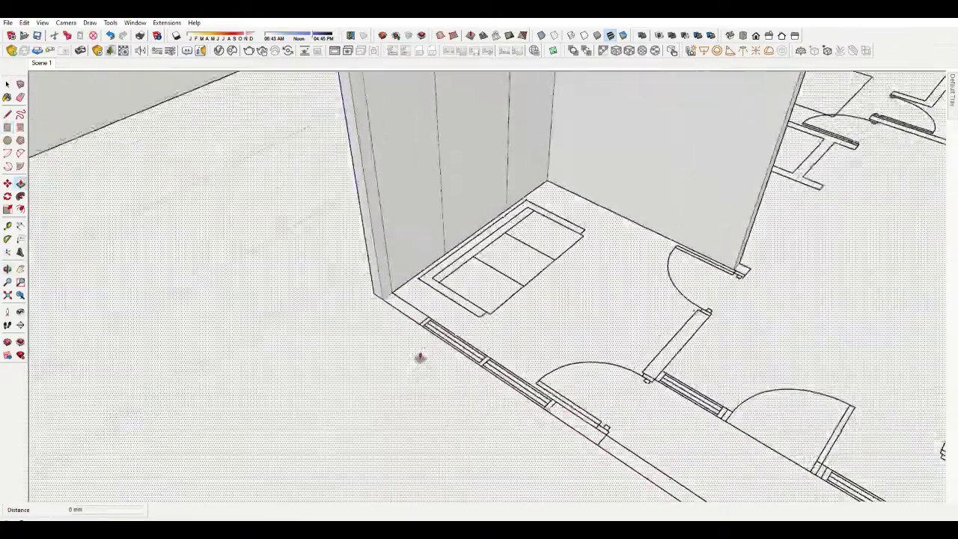
scroll(494, 337, up, 3)
middle_drag(508, 354, 359, 289)
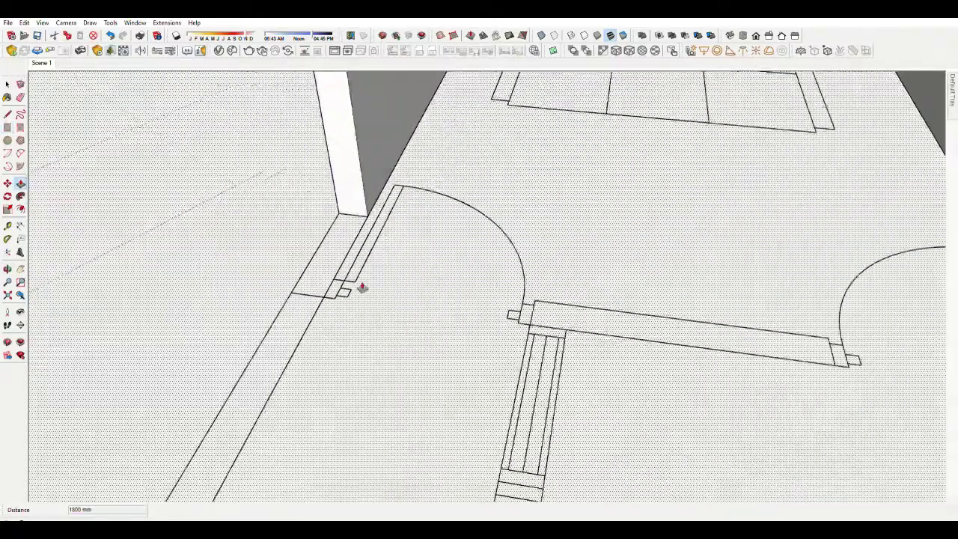
mouse_move(584, 306)
middle_down()
mouse_move(496, 325)
mouse_move(454, 251)
middle_up()
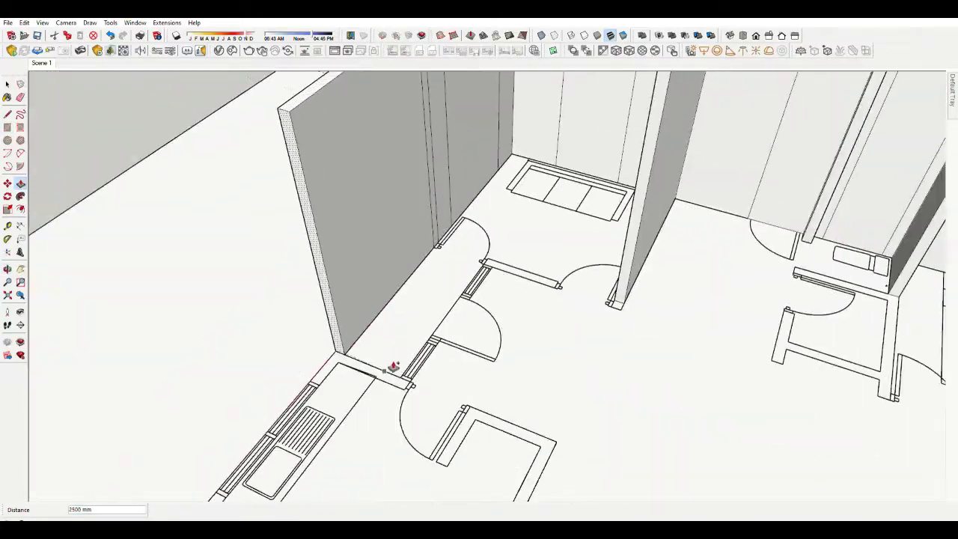
scroll(393, 366, down, 2)
scroll(439, 310, down, 2)
scroll(354, 213, up, 6)
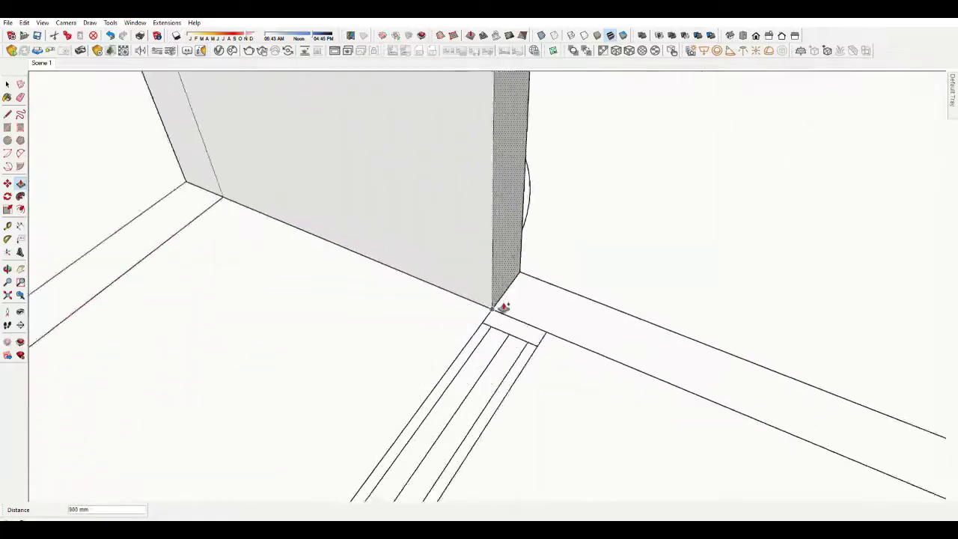
Extrude the wall outline at the corner up to full height.
mouse_move(503, 308)
middle_down()
mouse_move(336, 268)
mouse_move(232, 336)
mouse_move(336, 309)
middle_up()
scroll(613, 335, up, 2)
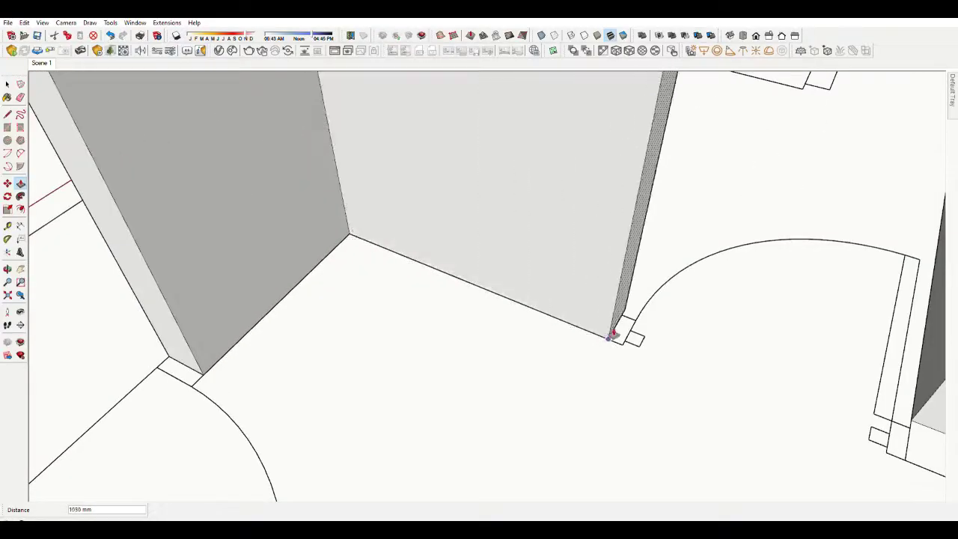
scroll(613, 334, down, 4)
scroll(561, 194, up, 4)
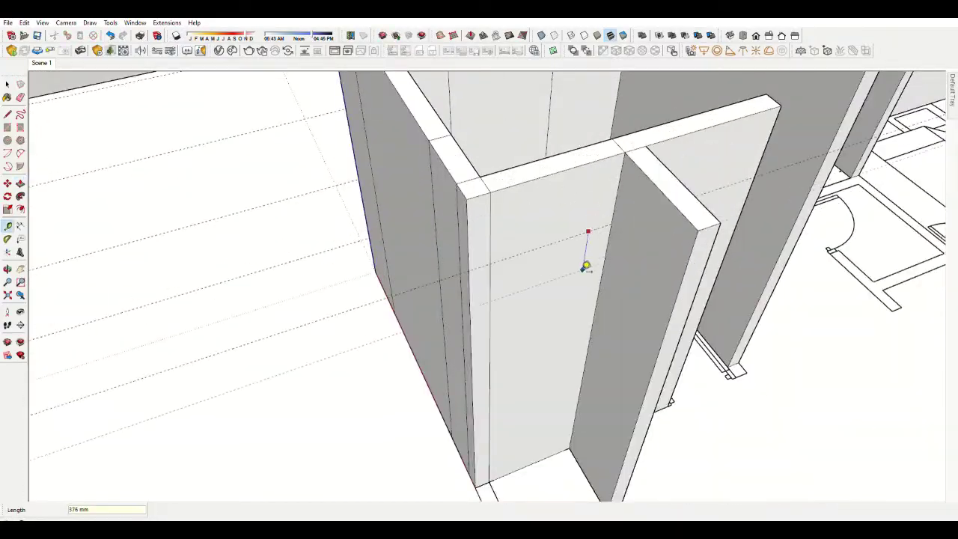
key(m)
scroll(617, 223, down, 3)
scroll(489, 352, up, 3)
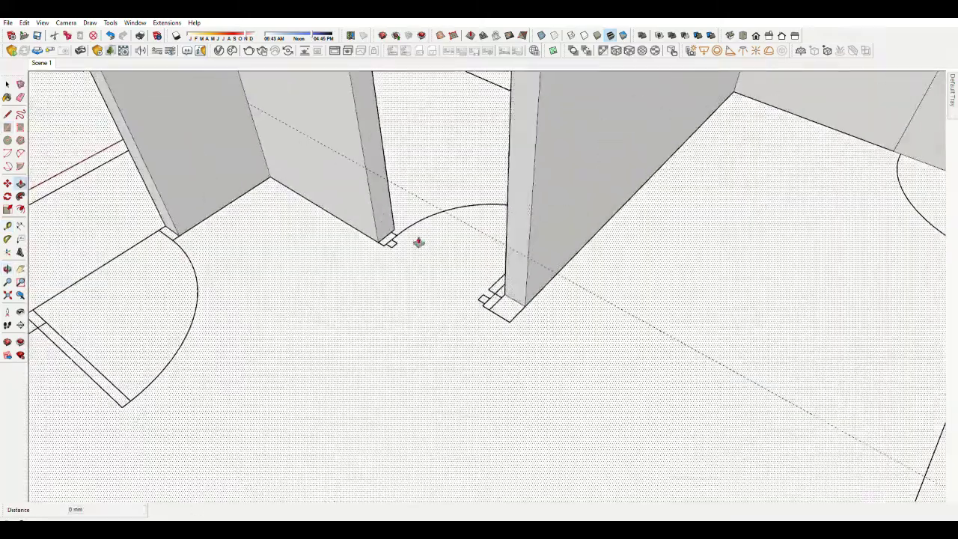
scroll(400, 263, up, 2)
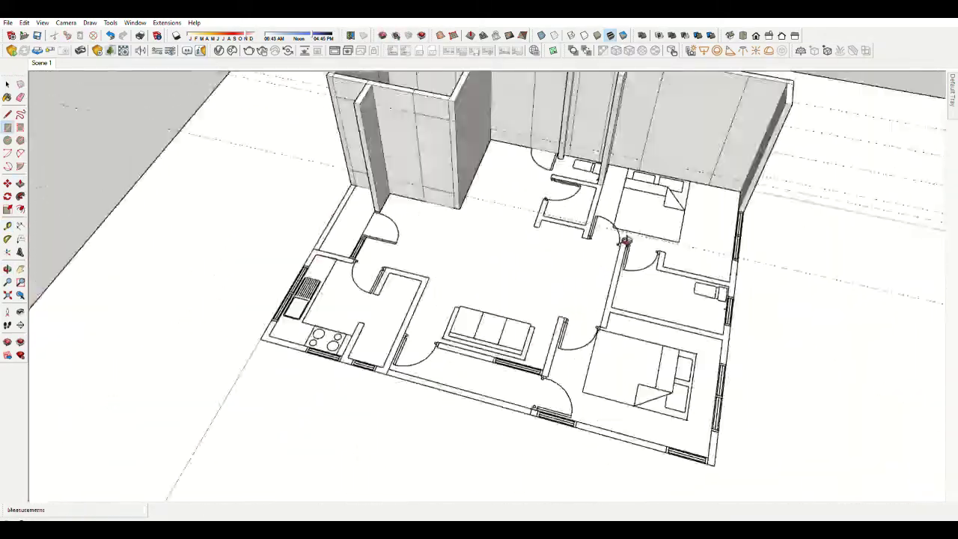
scroll(625, 241, up, 3)
Zoom in on the kitchen wall corner and inspect it from a new angle.
scroll(611, 85, up, 3)
scroll(428, 314, up, 2)
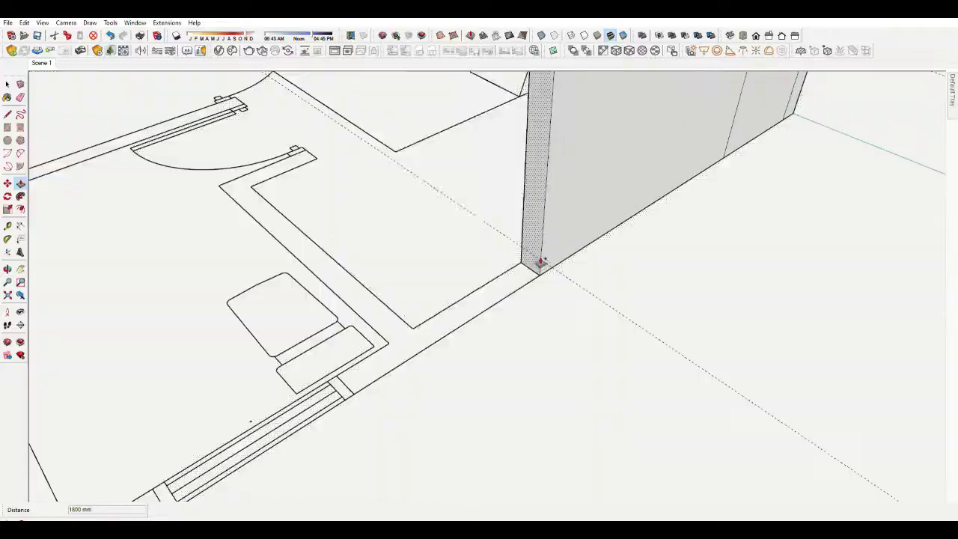
scroll(239, 449, up, 2)
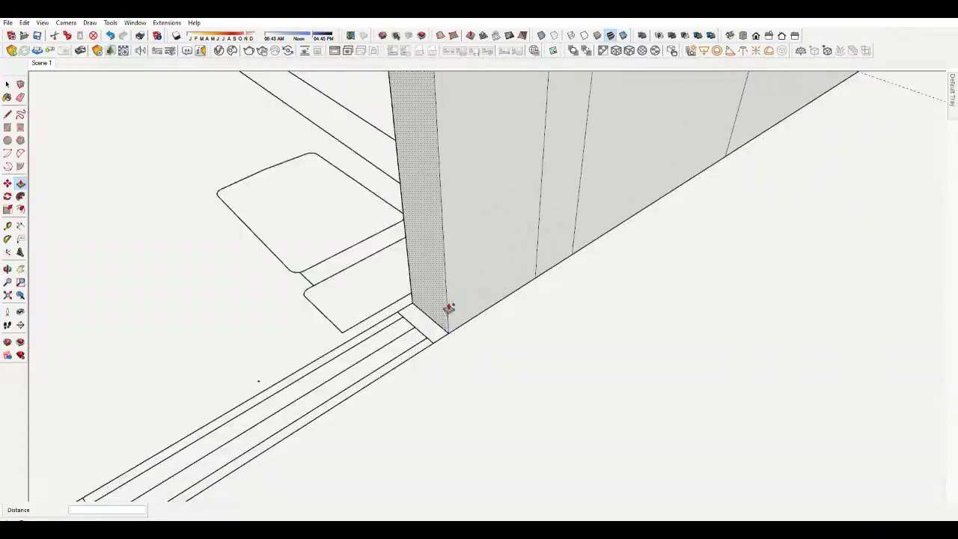
scroll(474, 309, down, 5)
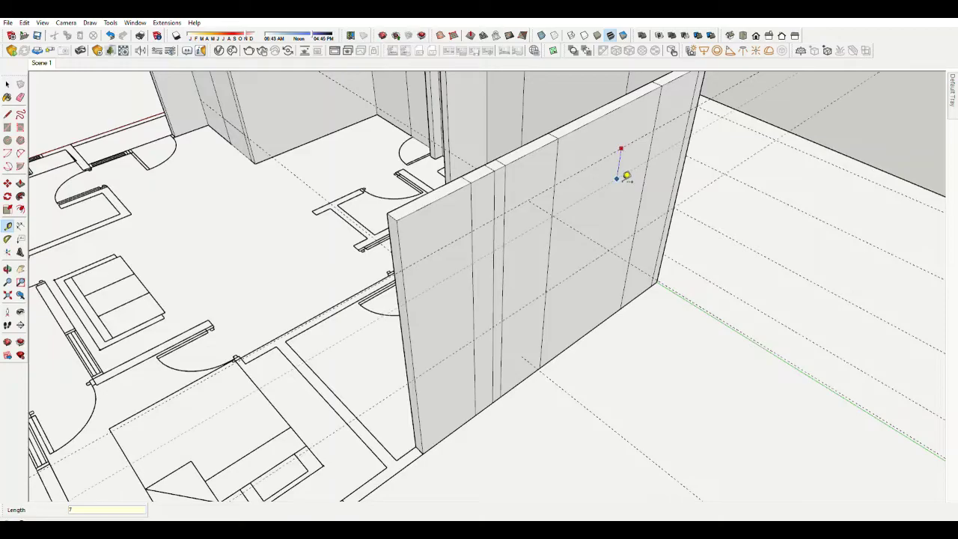
scroll(627, 176, down, 3)
key(m)
scroll(481, 271, up, 4)
scroll(459, 206, down, 3)
key(m)
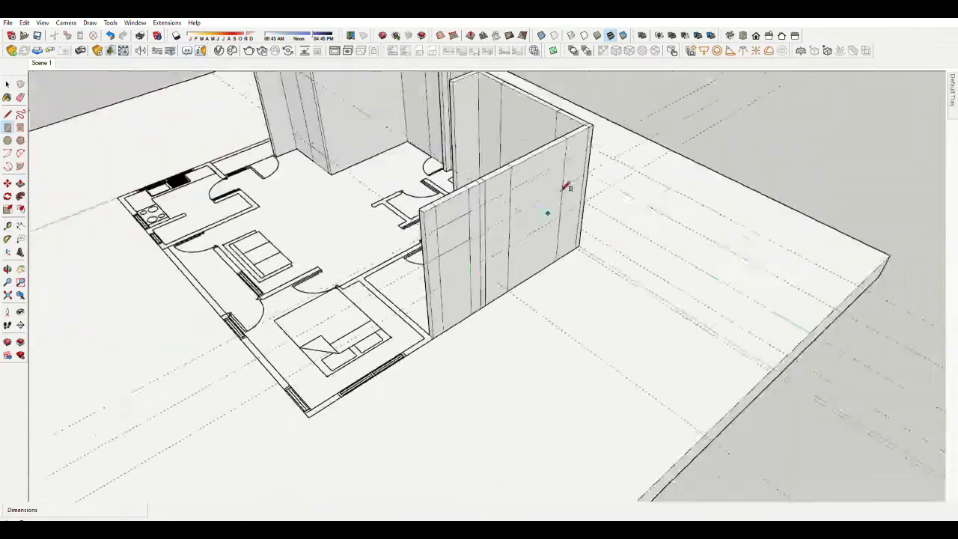
scroll(552, 208, up, 3)
scroll(479, 298, down, 3)
scroll(556, 299, up, 5)
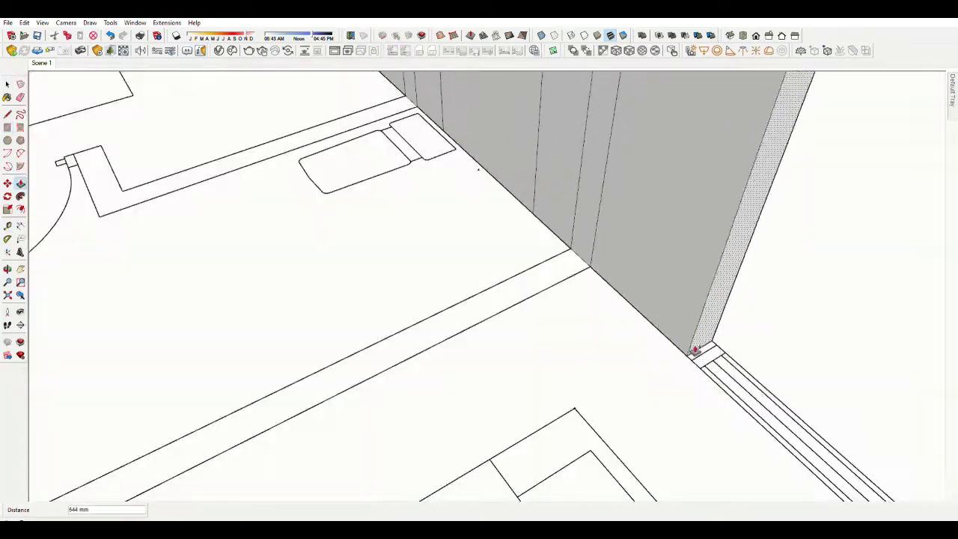
scroll(694, 350, down, 3)
middle_drag(577, 239, 387, 280)
scroll(531, 281, up, 3)
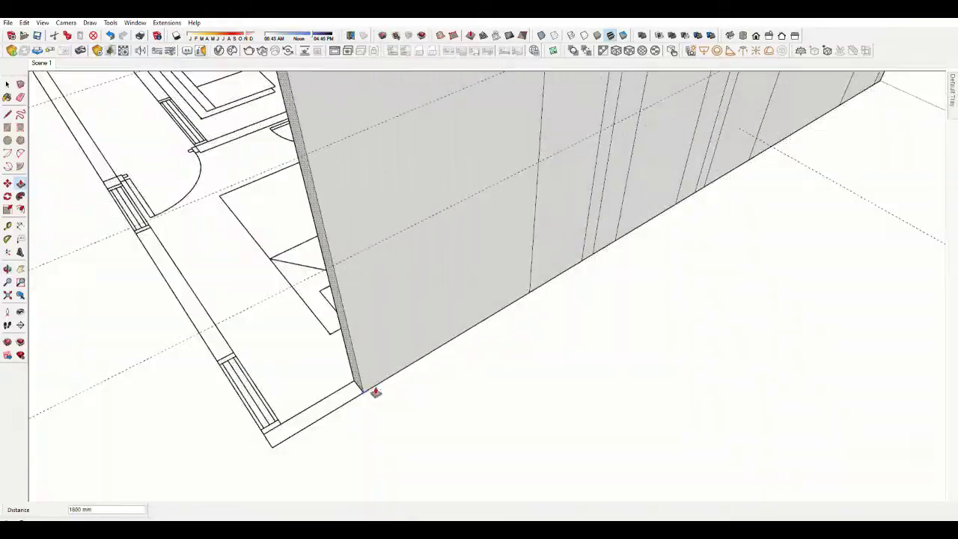
scroll(375, 392, up, 3)
scroll(280, 357, down, 5)
Draw a wall outline at the wall's bottom corner and pull it upward.
key(r)
scroll(458, 277, up, 3)
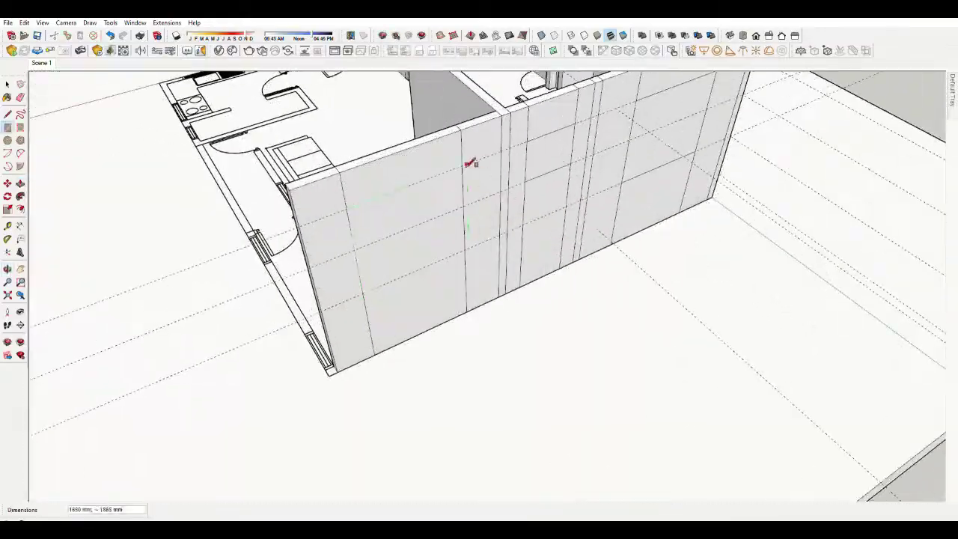
scroll(470, 163, down, 3)
key(m)
scroll(509, 171, up, 3)
scroll(512, 190, up, 2)
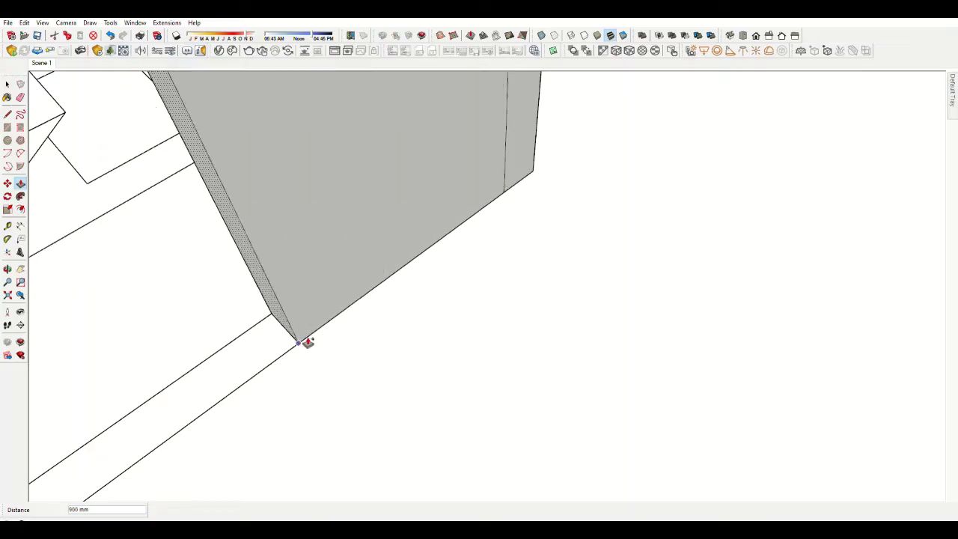
scroll(308, 342, down, 3)
middle_drag(551, 197, 701, 167)
scroll(449, 310, up, 3)
scroll(562, 221, up, 2)
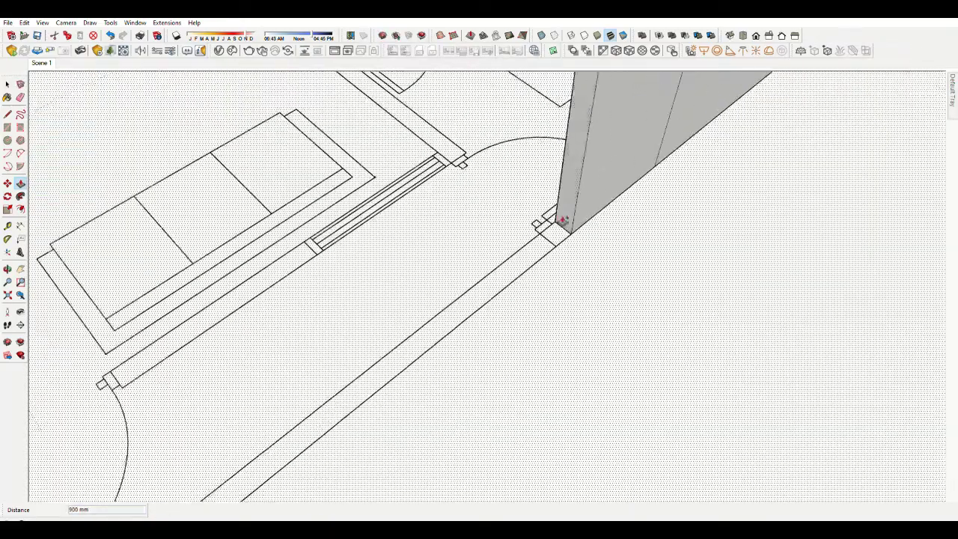
click(562, 221)
middle_drag(301, 276, 522, 174)
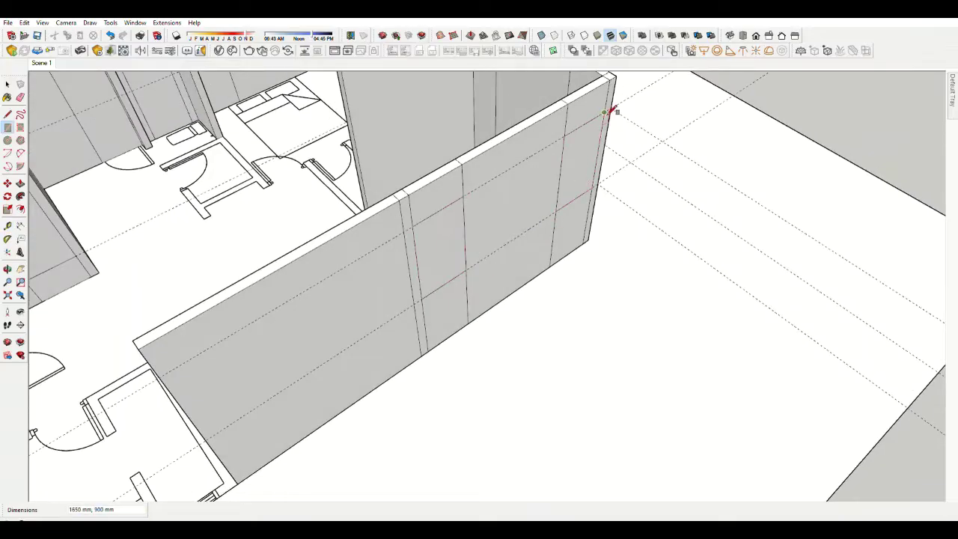
Extrude the wall at the kitchen corner, checking the tall wall from several angles.
key(m)
scroll(612, 111, down, 3)
scroll(567, 289, up, 3)
scroll(567, 289, down, 3)
scroll(344, 335, up, 2)
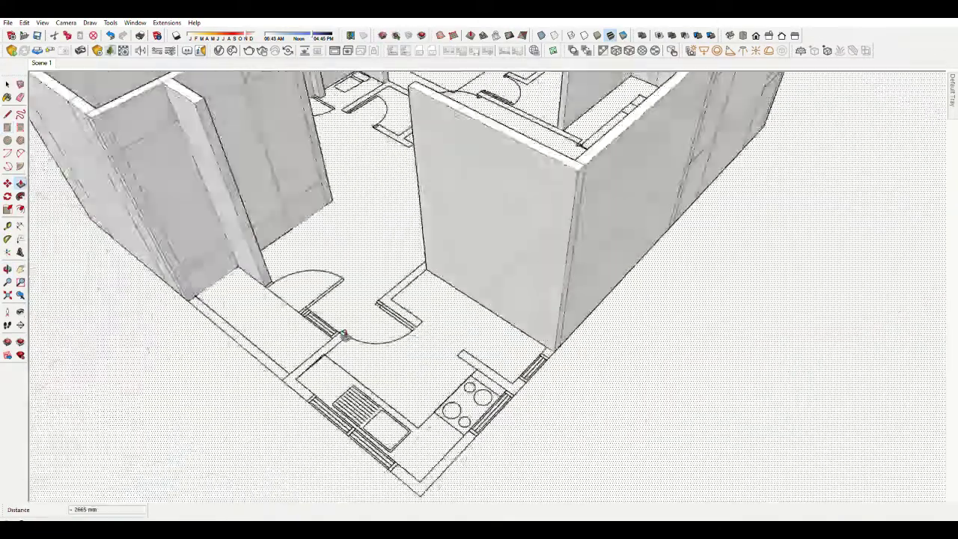
middle_drag(708, 329, 526, 262)
scroll(593, 347, down, 3)
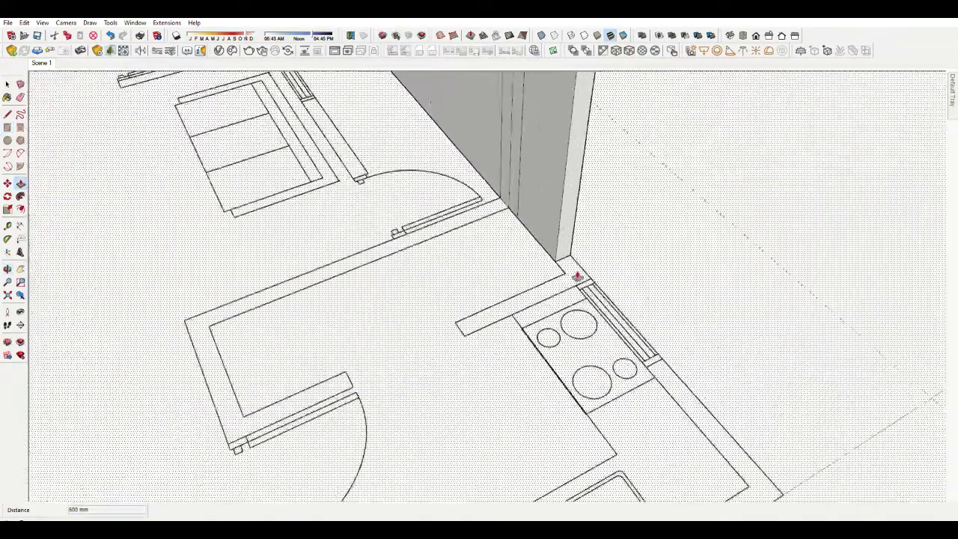
scroll(554, 275, up, 3)
middle_drag(545, 271, 470, 301)
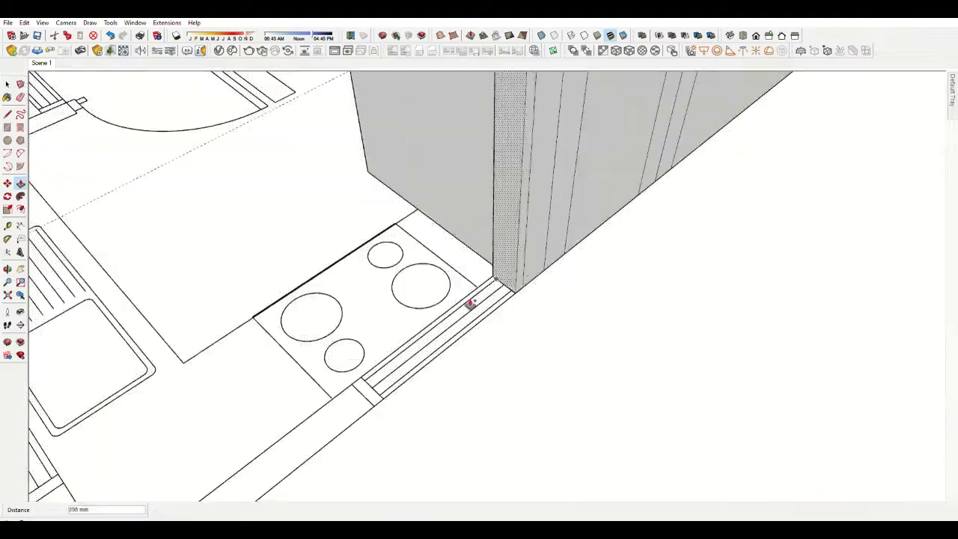
scroll(470, 354, down, 3)
scroll(130, 203, up, 4)
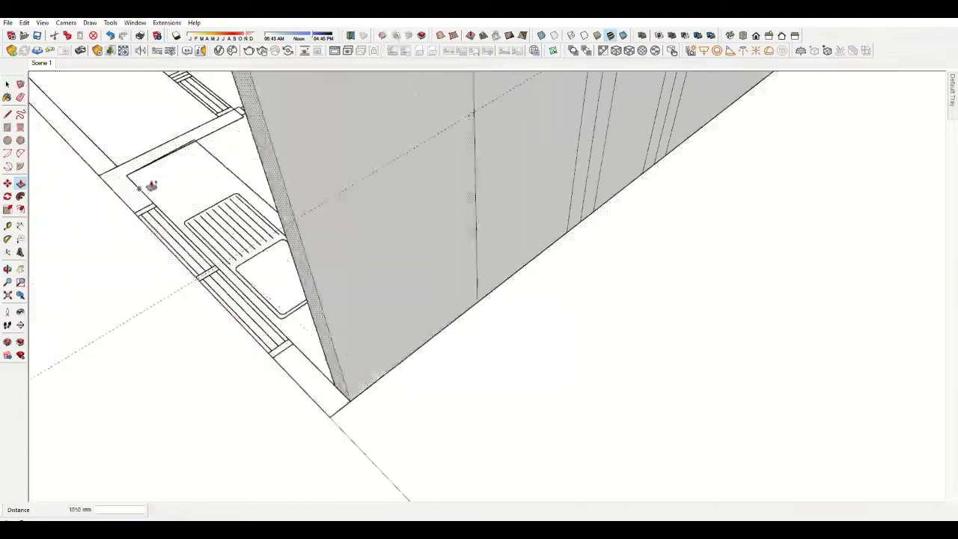
scroll(151, 186, down, 3)
scroll(368, 186, up, 3)
Draw a rectangle on the wall face, adjust it with Move, and begin placing guides.
key(r)
click(324, 221)
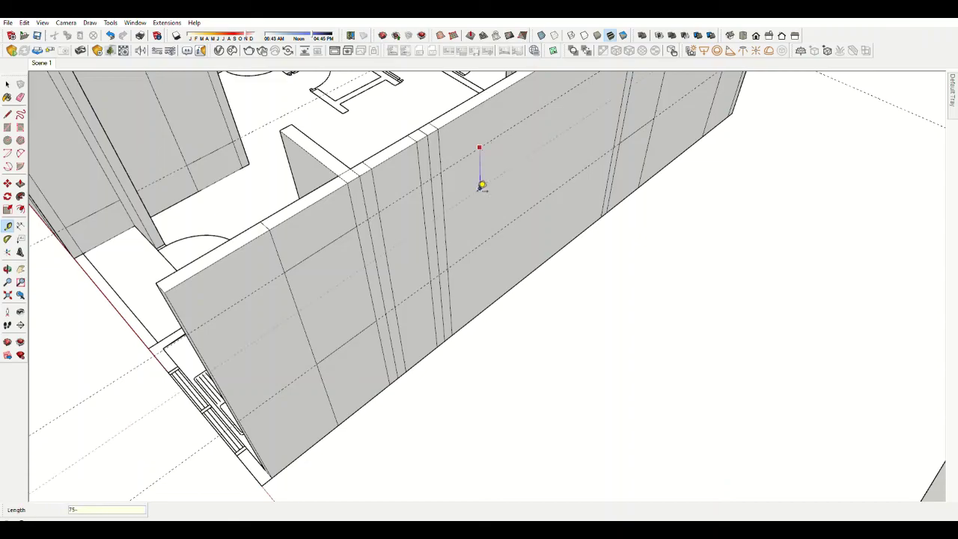
scroll(621, 378, down, 4)
scroll(621, 244, up, 5)
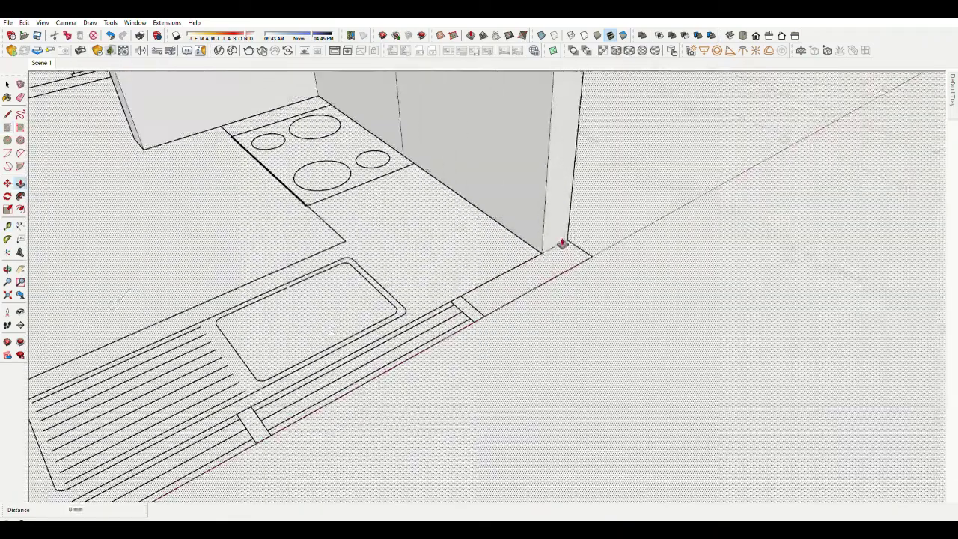
key(m)
mouse_move(565, 279)
middle_down()
mouse_move(424, 369)
mouse_move(498, 319)
middle_up()
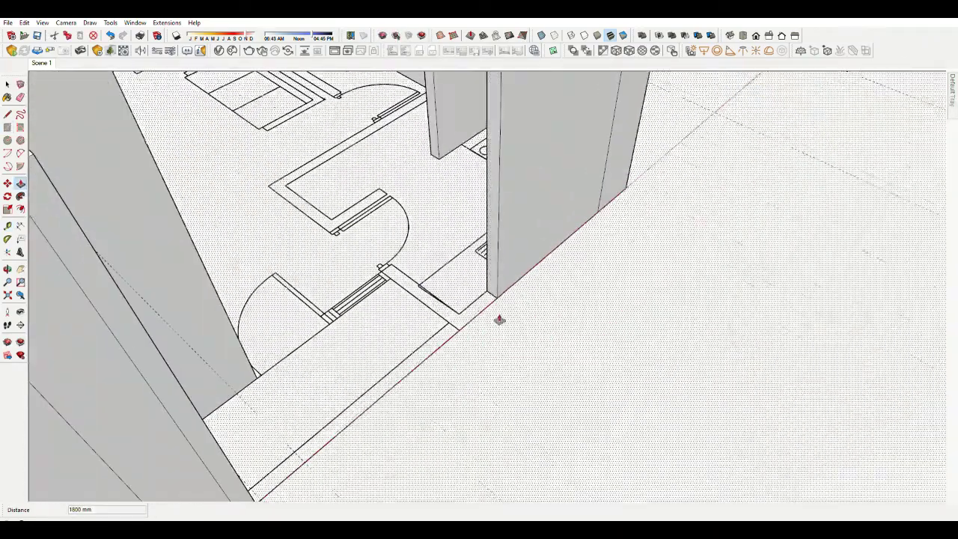
scroll(404, 285, up, 3)
scroll(401, 301, down, 4)
key(t)
scroll(479, 222, up, 3)
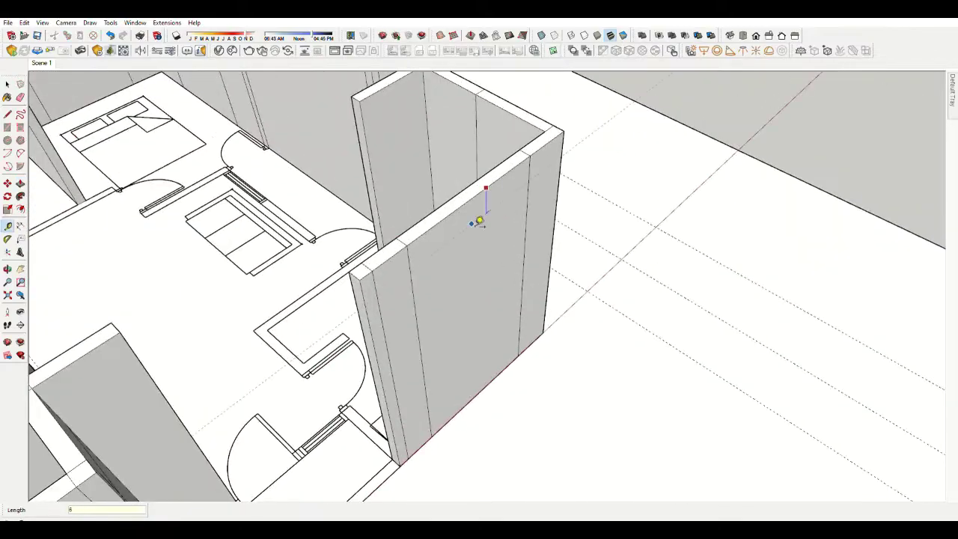
Orbit and zoom around the house to bring the interior walls and a wall corner into view.
scroll(456, 348, down, 5)
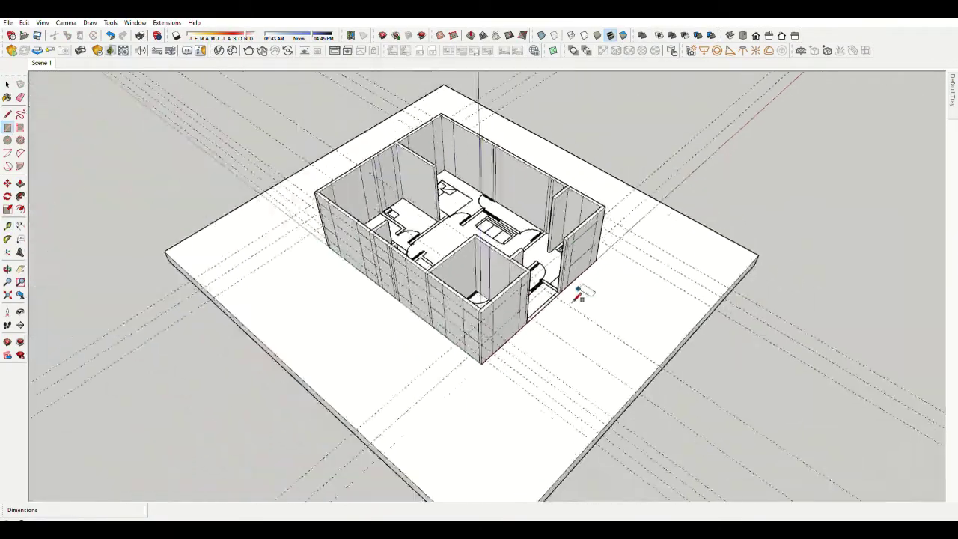
scroll(506, 188, up, 3)
middle_drag(507, 187, 547, 214)
scroll(547, 214, down, 2)
scroll(514, 306, down, 2)
scroll(558, 187, up, 4)
key(m)
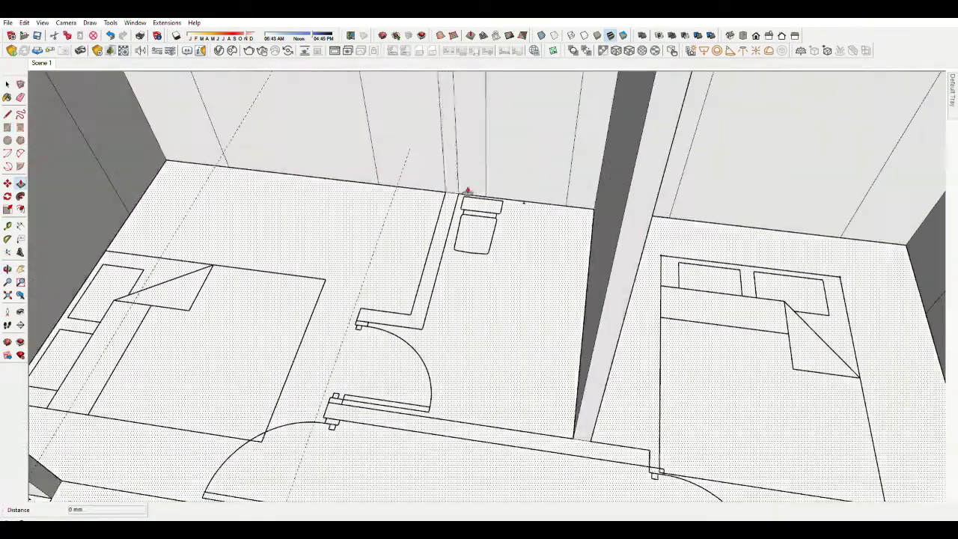
scroll(381, 332, down, 1)
scroll(487, 278, up, 3)
scroll(428, 356, up, 2)
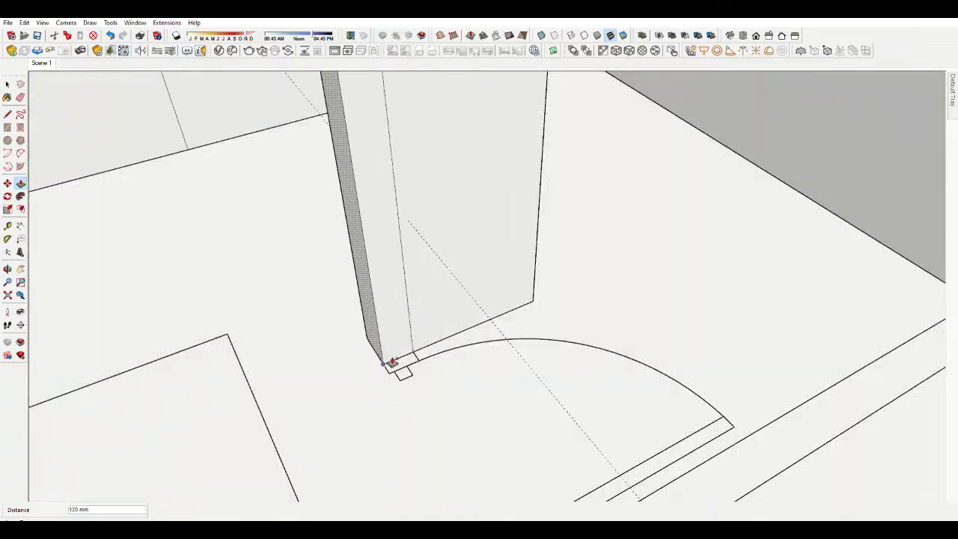
scroll(391, 362, down, 3)
scroll(348, 346, up, 2)
scroll(267, 359, up, 1)
scroll(353, 356, down, 3)
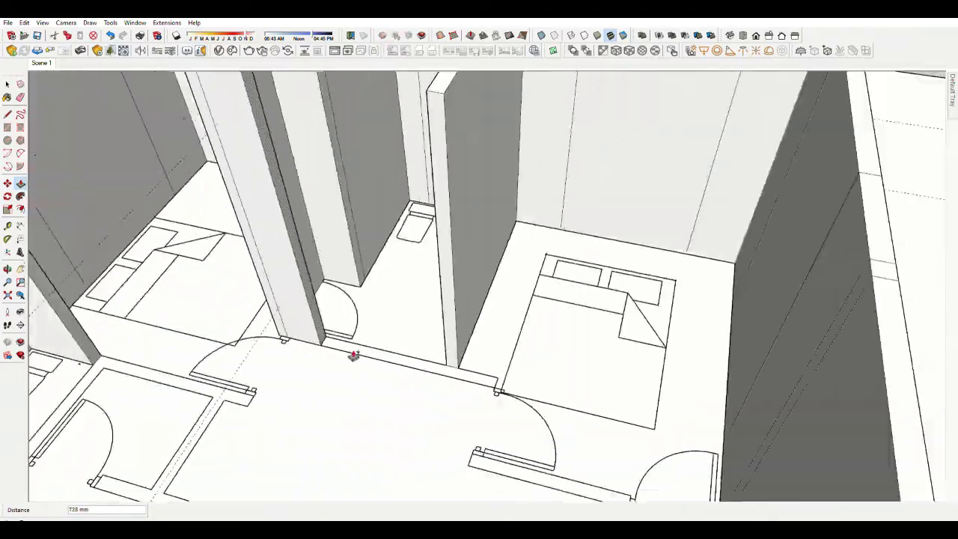
middle_drag(354, 355, 596, 368)
scroll(597, 368, down, 3)
scroll(404, 271, up, 4)
Measure a guide line from the wall top corner beside the bedroom doorway.
key(t)
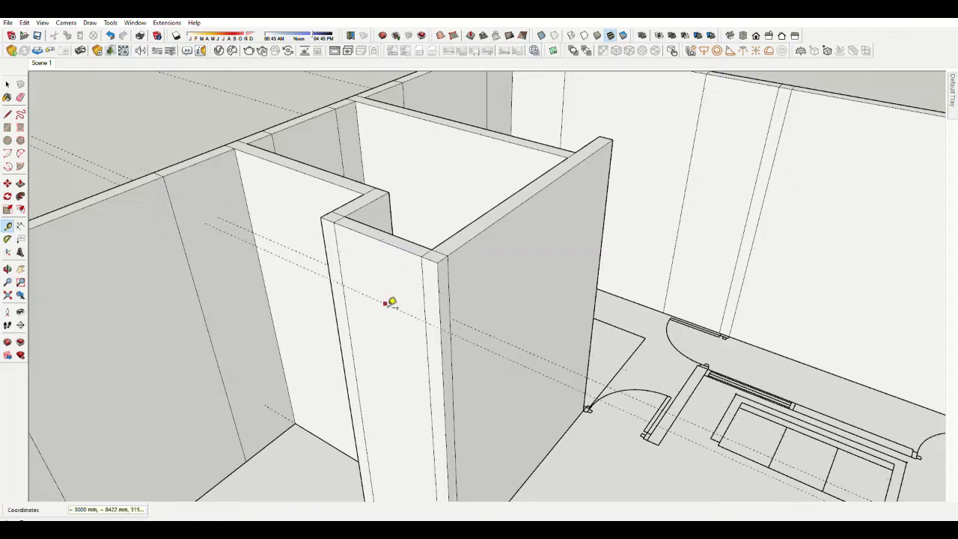
scroll(404, 333, down, 3)
scroll(411, 381, up, 3)
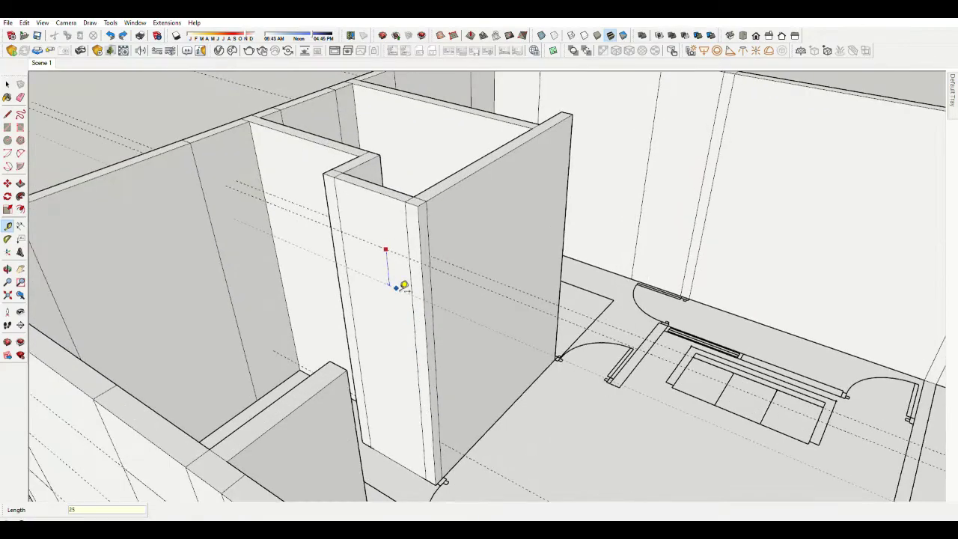
scroll(351, 232, down, 3)
scroll(492, 171, up, 5)
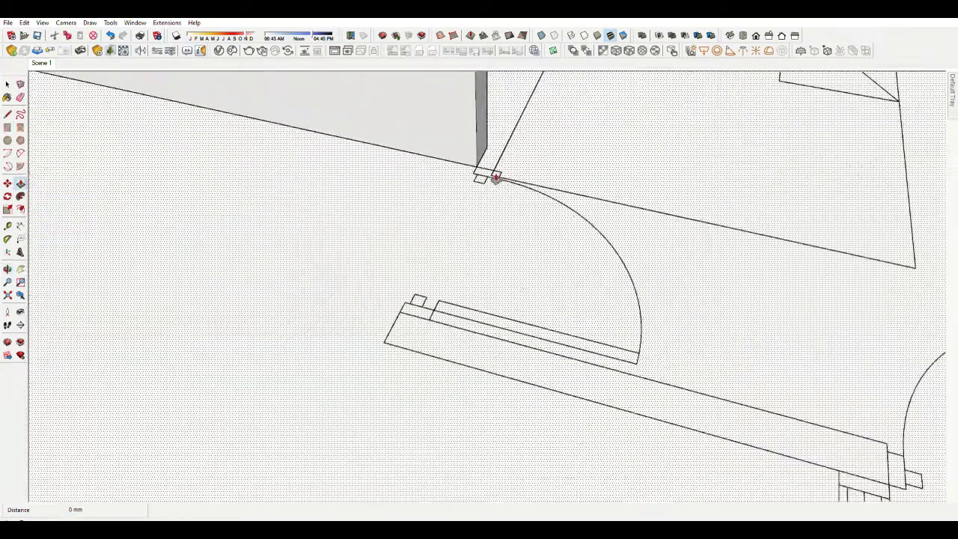
key(m)
mouse_move(485, 328)
middle_down()
mouse_move(447, 347)
mouse_move(710, 387)
middle_up()
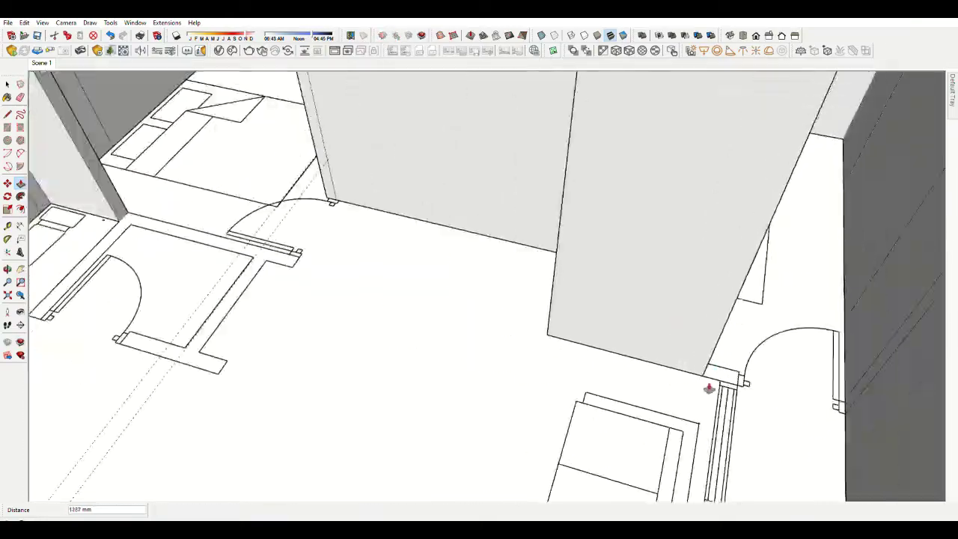
scroll(581, 381, down, 3)
scroll(610, 154, up, 5)
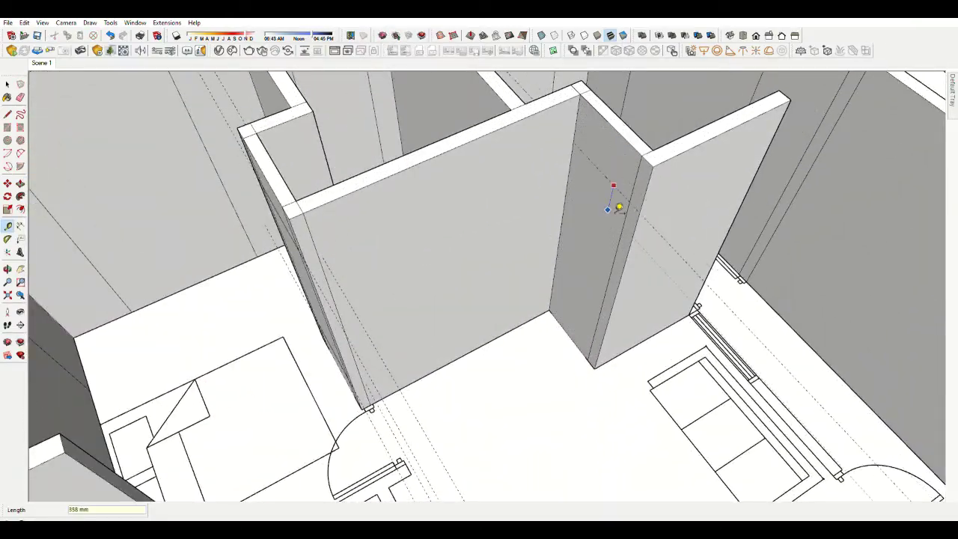
scroll(604, 299, down, 3)
scroll(534, 257, up, 5)
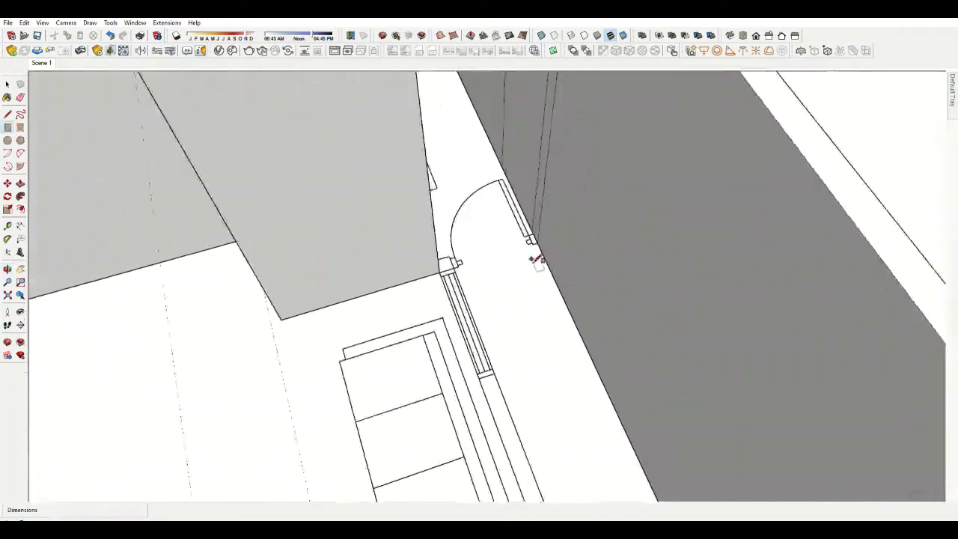
key(m)
mouse_move(427, 289)
middle_down()
mouse_move(368, 252)
mouse_move(459, 214)
middle_up()
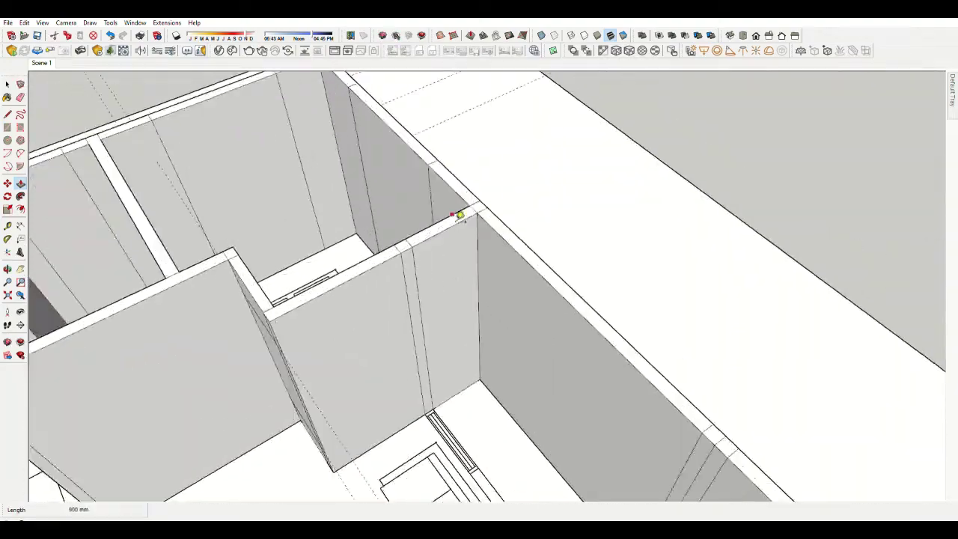
key(t)
click(452, 226)
Place another guide measurement on the wall face beside the living-room doorway.
key(m)
scroll(487, 368, up, 3)
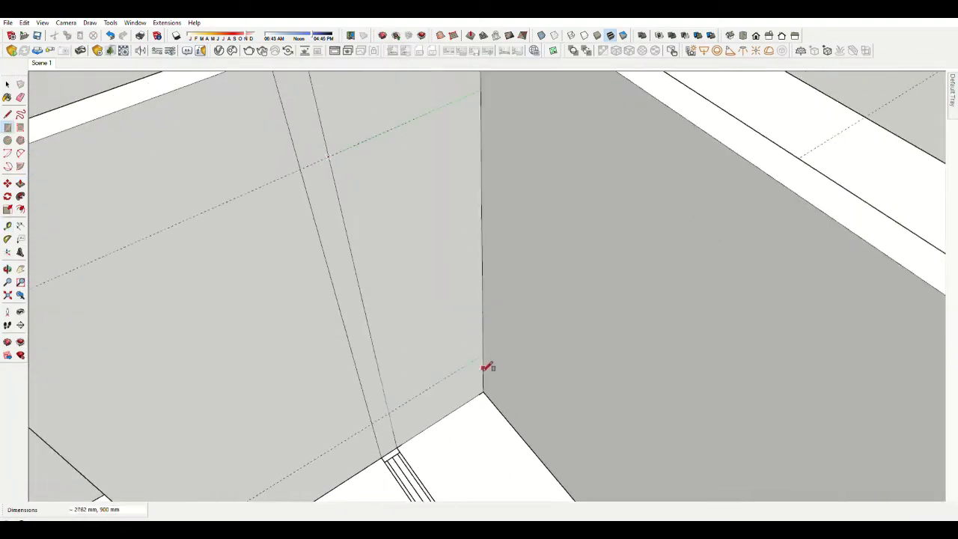
mouse_move(487, 368)
middle_down()
mouse_move(411, 348)
mouse_move(474, 332)
mouse_move(519, 390)
mouse_move(594, 406)
middle_up()
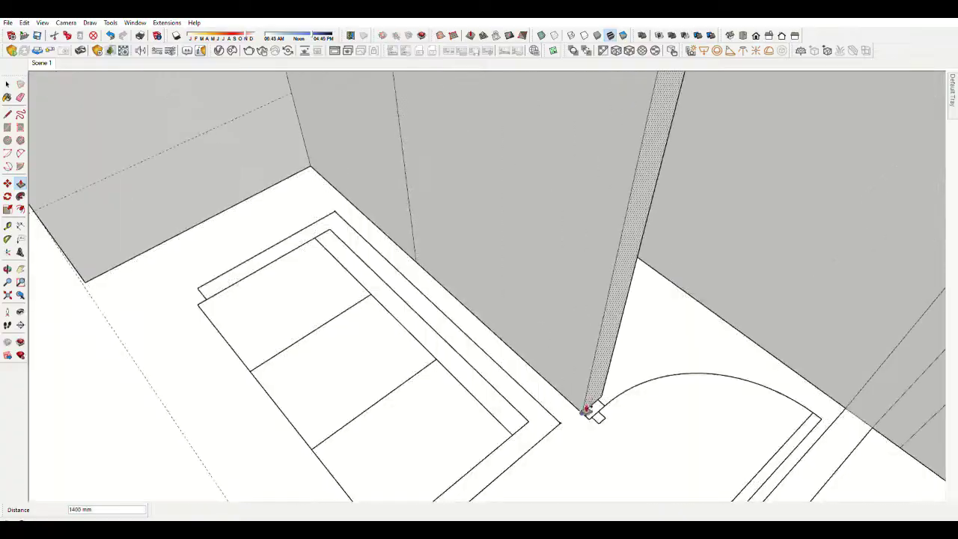
scroll(577, 196, up, 3)
key(d)
middle_drag(551, 317, 543, 142)
scroll(678, 331, down, 5)
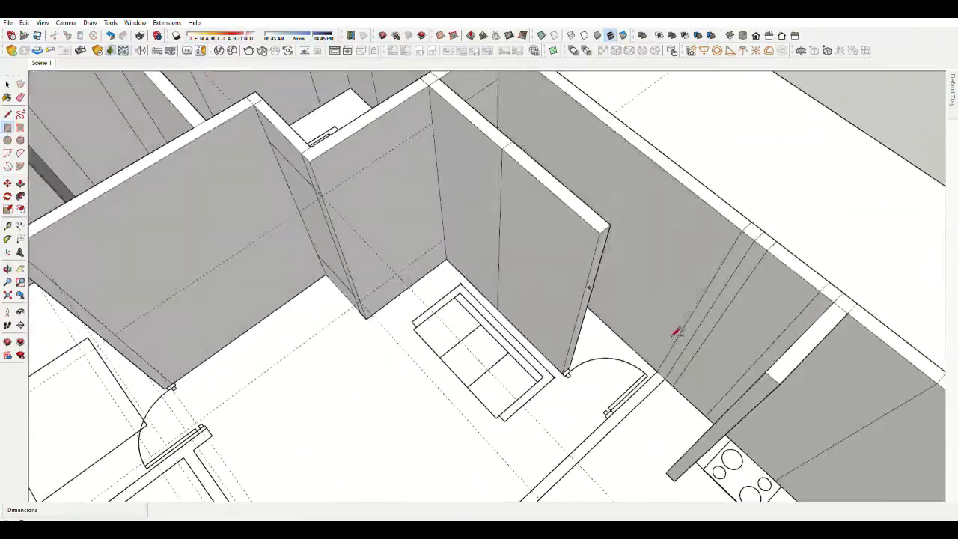
scroll(678, 342, down, 3)
key(m)
scroll(524, 231, up, 5)
scroll(617, 357, up, 3)
scroll(617, 357, down, 3)
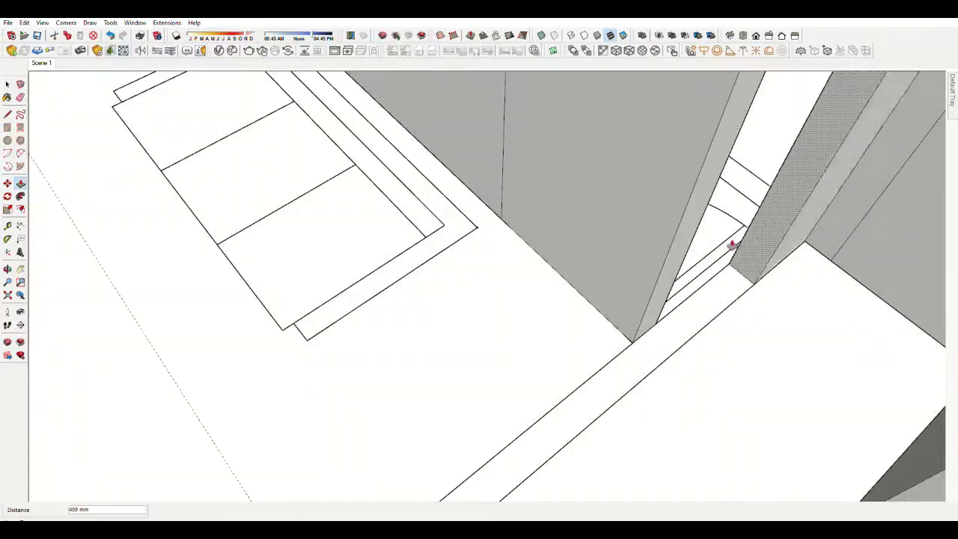
scroll(731, 241, down, 3)
scroll(738, 282, down, 3)
scroll(557, 224, up, 6)
key(t)
click(556, 225)
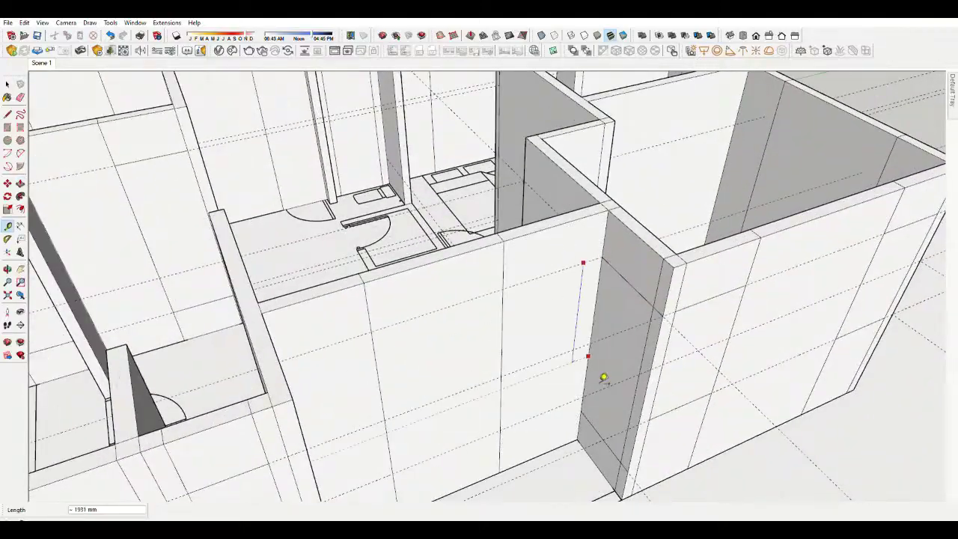
Check the 150, 900 and 1000 mm guide offsets from an overview of the walls and rooms.
scroll(573, 286, up, 2)
scroll(513, 396, down, 5)
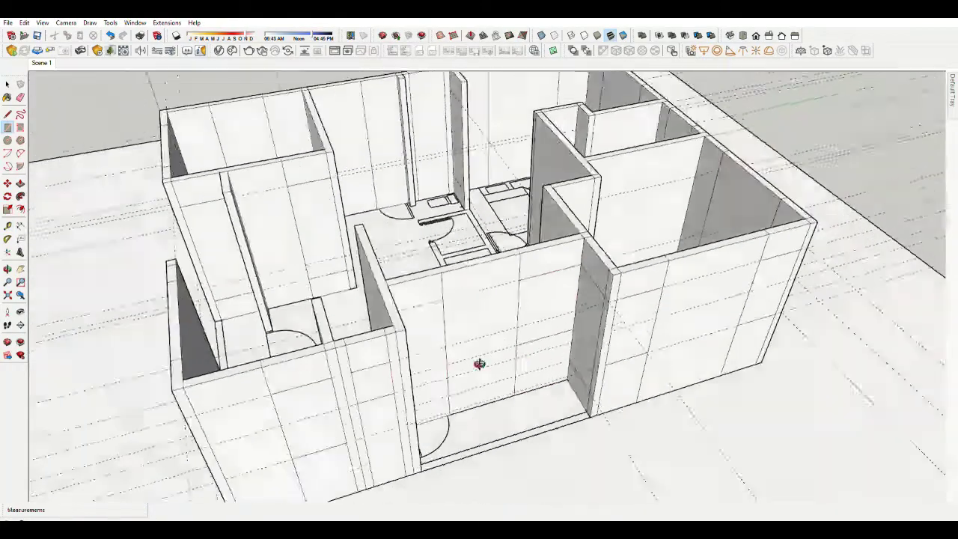
key(d)
scroll(479, 364, up, 5)
scroll(396, 398, up, 2)
scroll(457, 342, down, 3)
scroll(369, 329, down, 2)
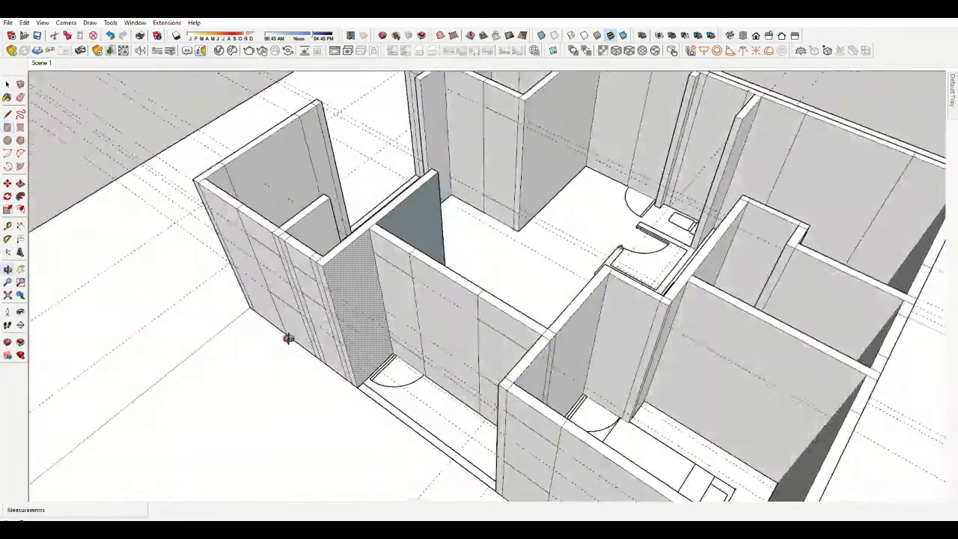
scroll(557, 281, up, 3)
scroll(558, 281, up, 2)
scroll(558, 282, up, 5)
key(space)
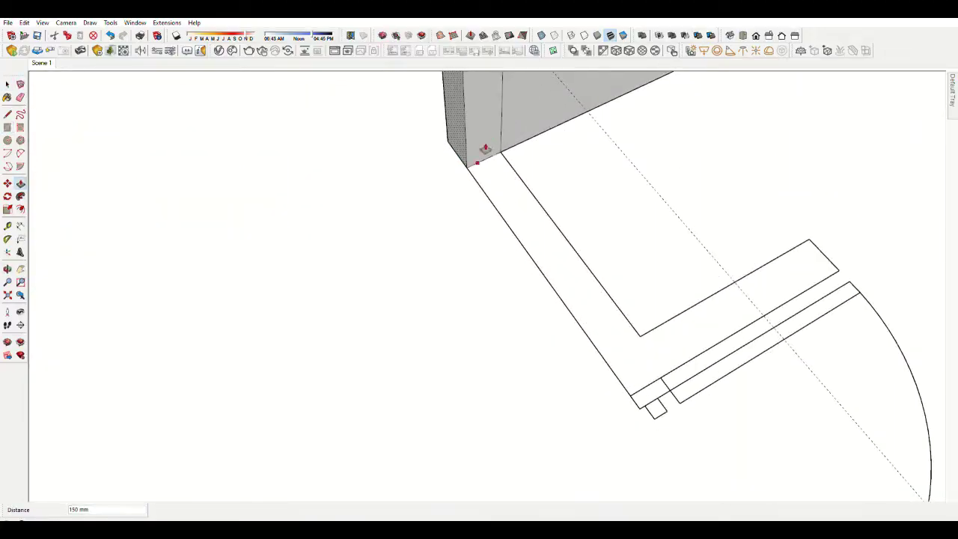
scroll(524, 225, down, 3)
scroll(512, 272, up, 4)
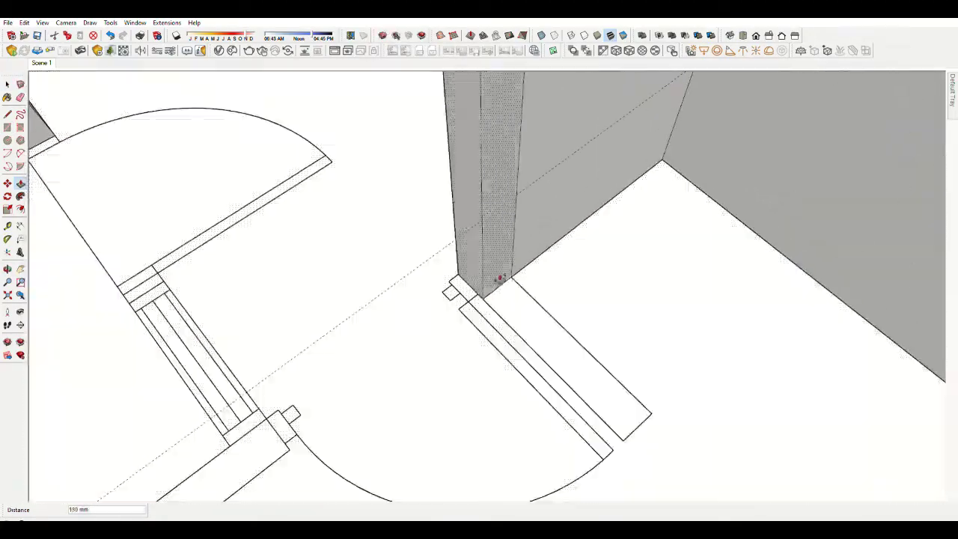
scroll(498, 277, up, 2)
scroll(627, 442, down, 4)
scroll(603, 359, up, 3)
scroll(631, 368, down, 1)
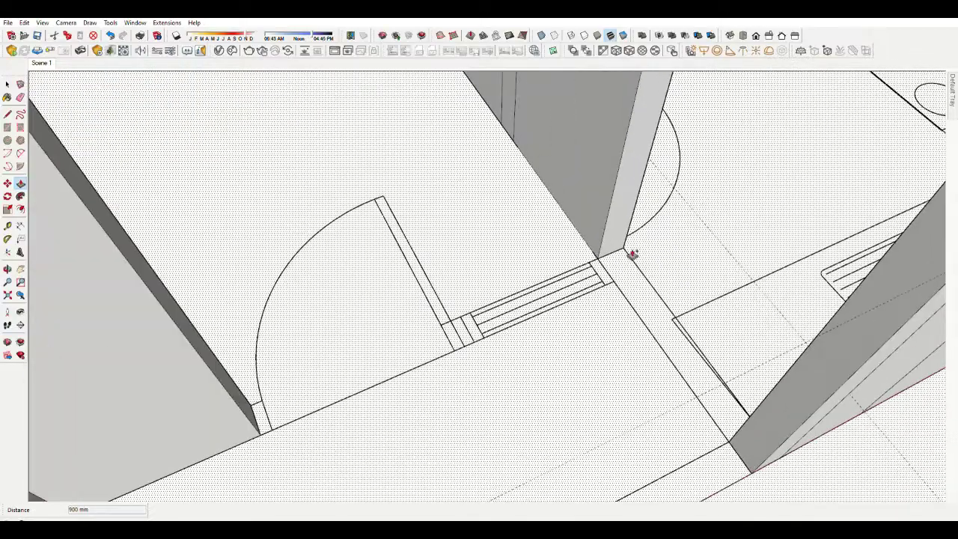
scroll(633, 254, up, 1)
mouse_move(794, 280)
middle_down()
mouse_move(621, 261)
mouse_move(483, 337)
mouse_move(381, 278)
mouse_move(492, 212)
middle_up()
Measure the wall corner beside the door swing and push the wall end back 900 mm.
scroll(492, 211, up, 3)
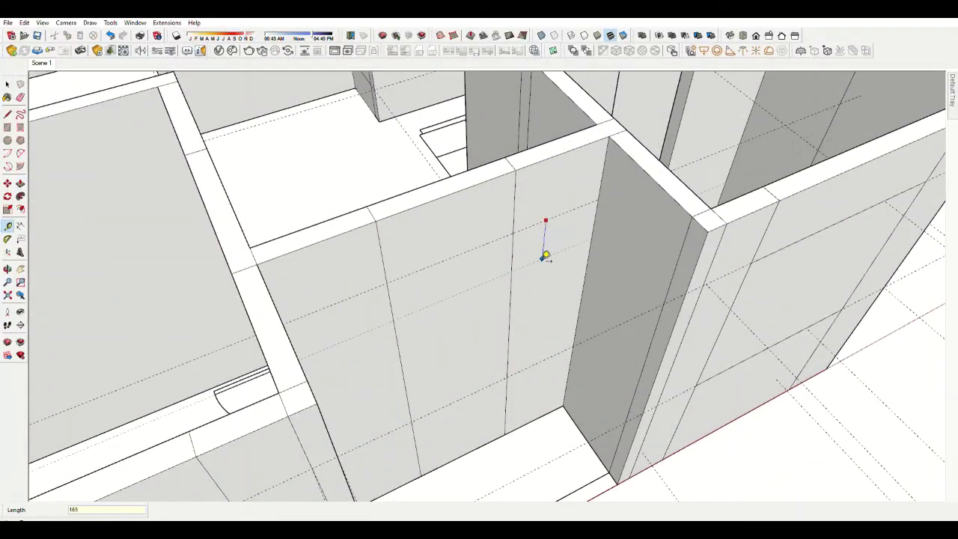
middle_drag(479, 323, 495, 372)
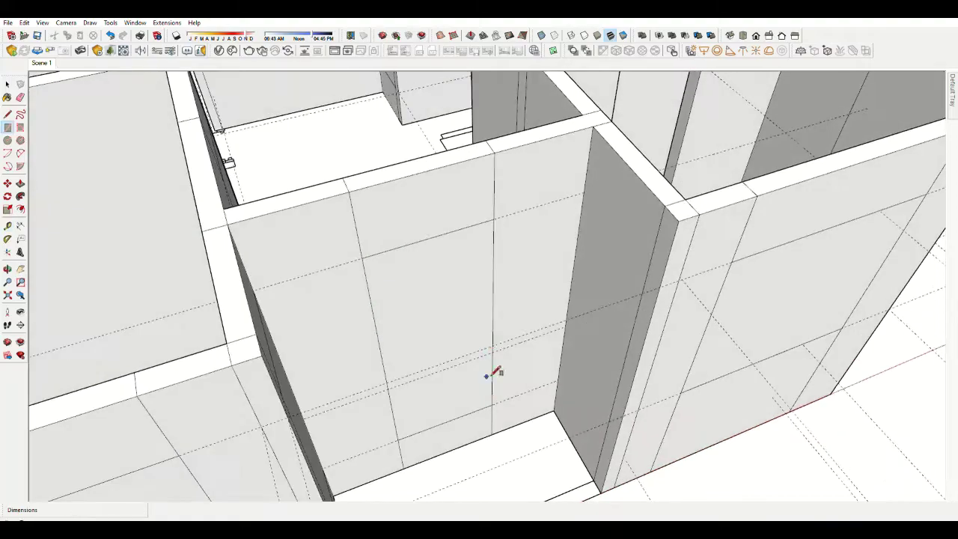
mouse_move(369, 258)
middle_down()
mouse_move(295, 389)
mouse_move(723, 387)
middle_up()
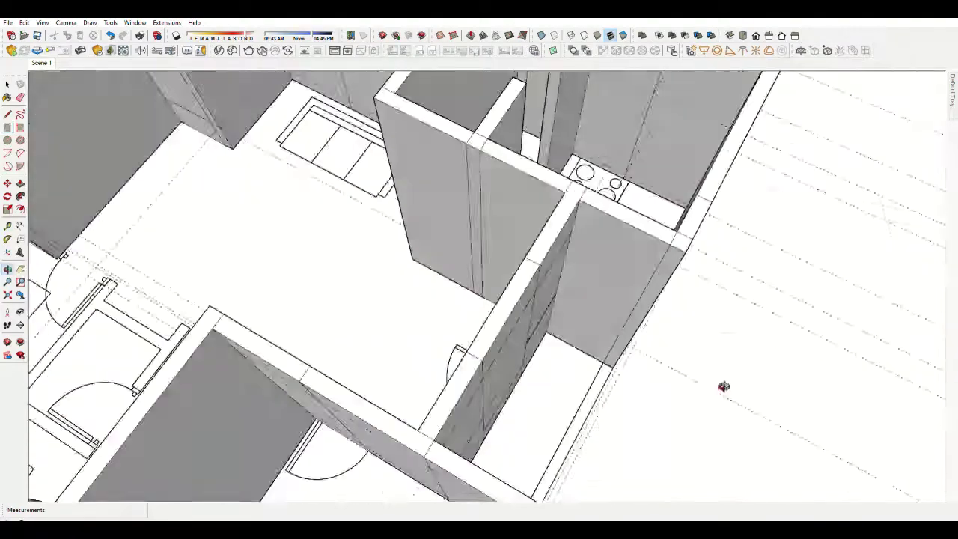
scroll(571, 336, up, 5)
scroll(495, 318, down, 3)
scroll(492, 300, up, 3)
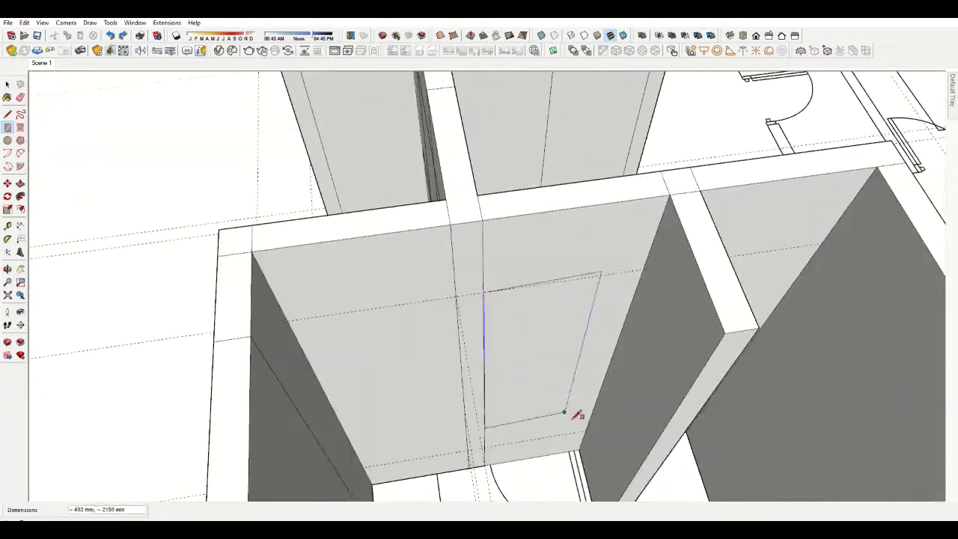
scroll(570, 435, down, 3)
scroll(631, 289, down, 3)
scroll(510, 117, up, 5)
key(t)
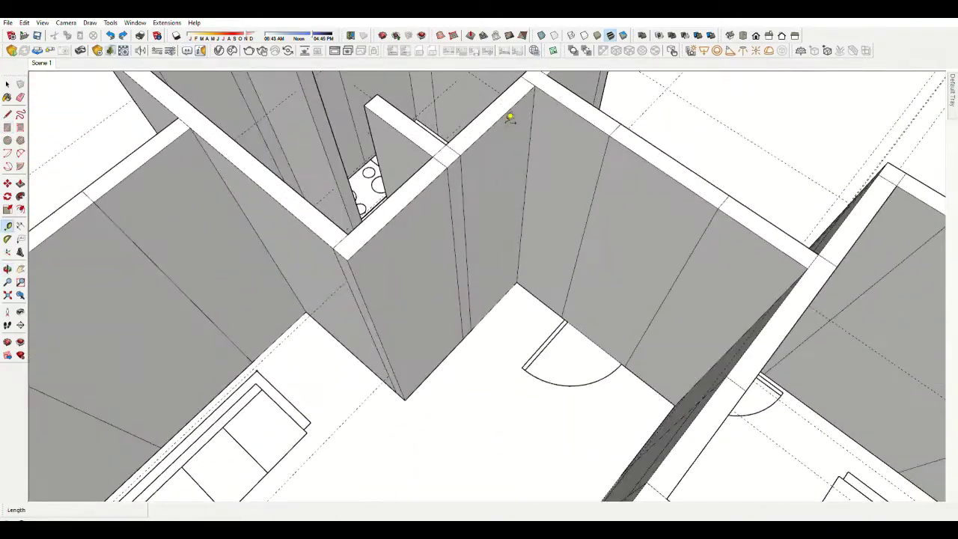
key(m)
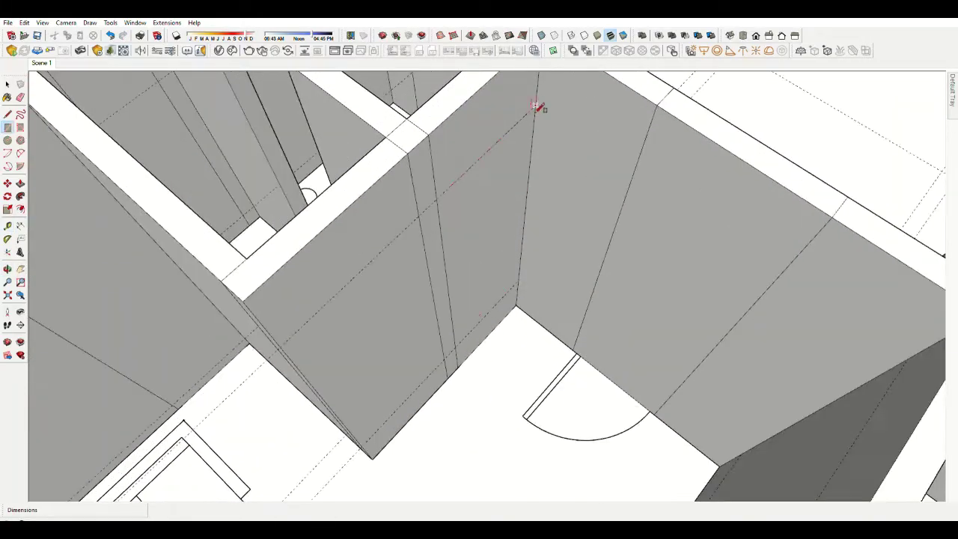
middle_drag(492, 331, 637, 261)
scroll(622, 258, up, 3)
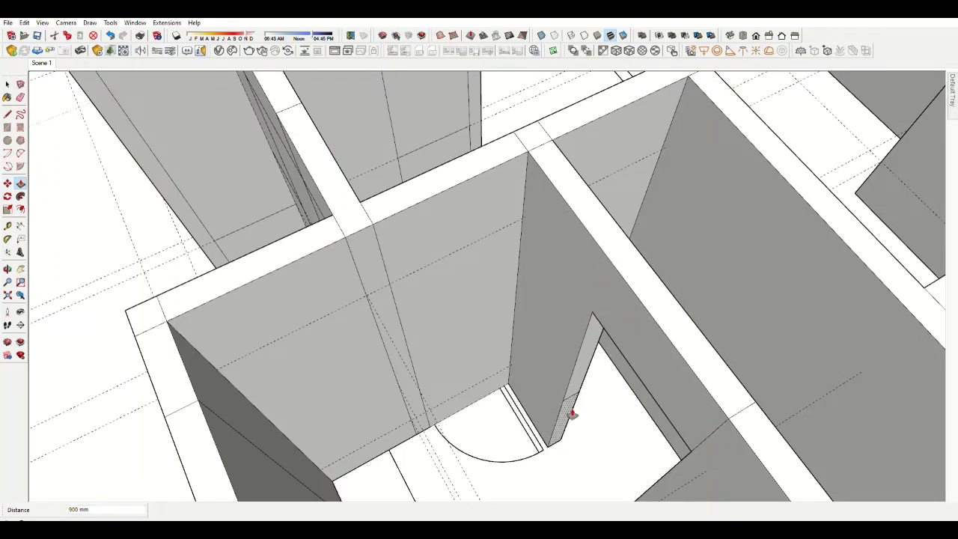
Slide the wall end at the door corner into line with its door frame.
key(space)
scroll(614, 359, down, 3)
scroll(577, 352, up, 3)
scroll(577, 332, up, 2)
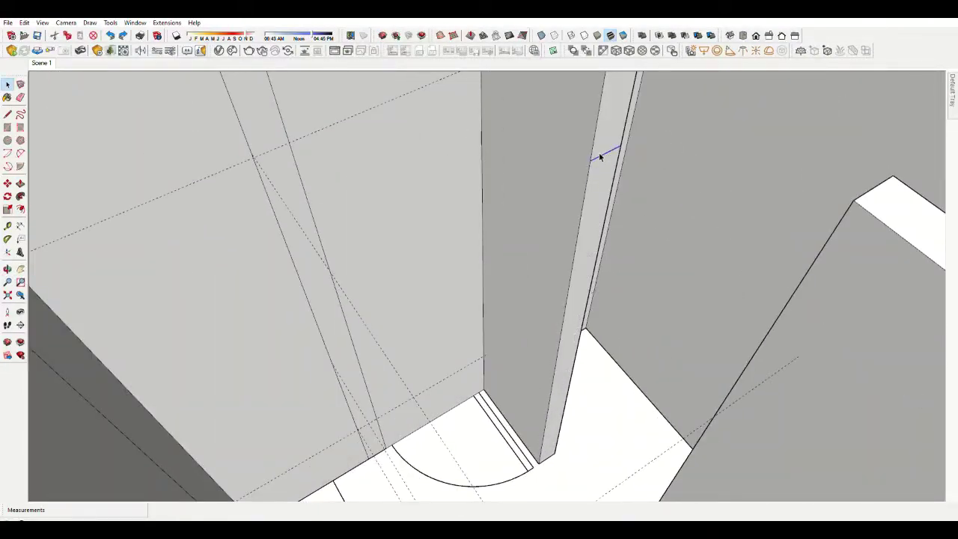
key(m)
scroll(591, 196, down, 2)
scroll(641, 347, down, 3)
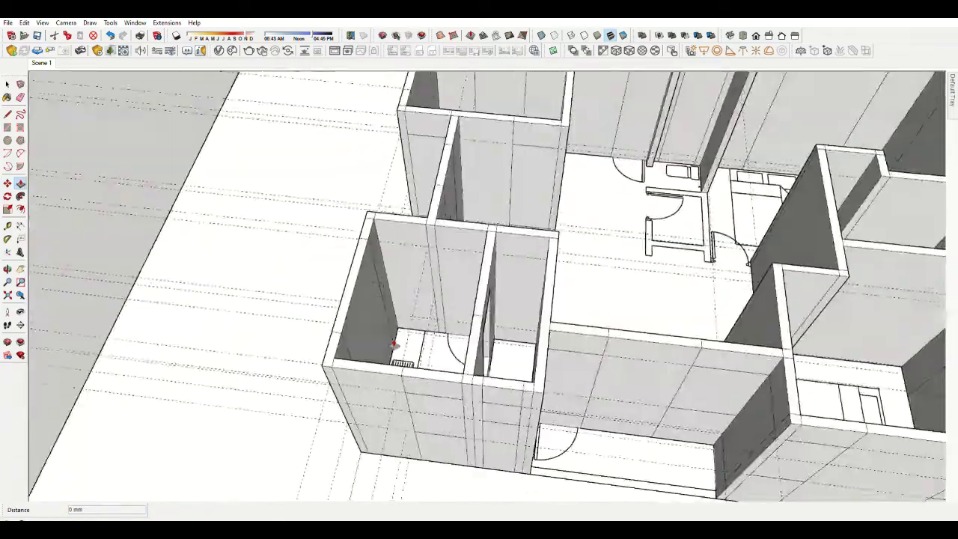
scroll(641, 293, up, 3)
scroll(412, 182, up, 3)
scroll(470, 267, down, 2)
scroll(515, 327, up, 3)
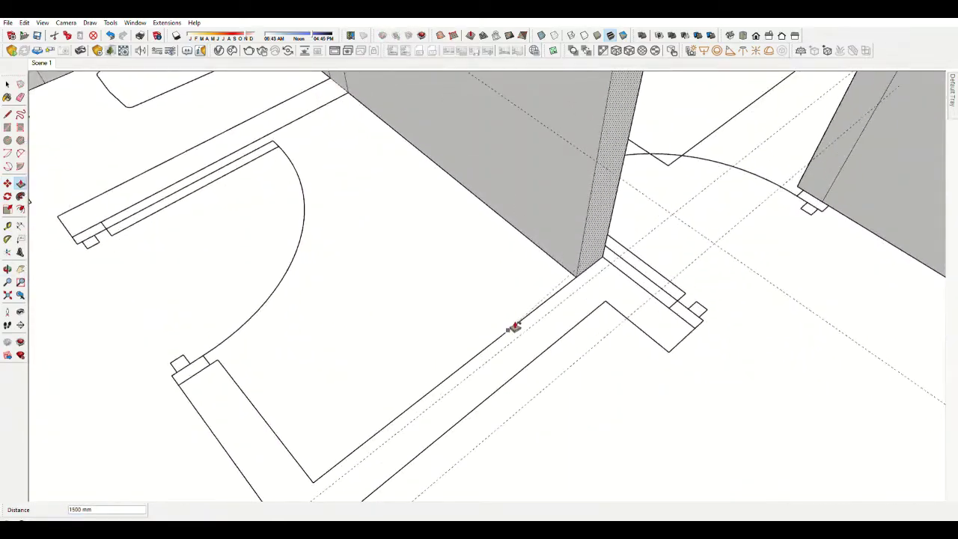
scroll(515, 327, down, 3)
scroll(252, 347, up, 3)
scroll(269, 360, up, 1)
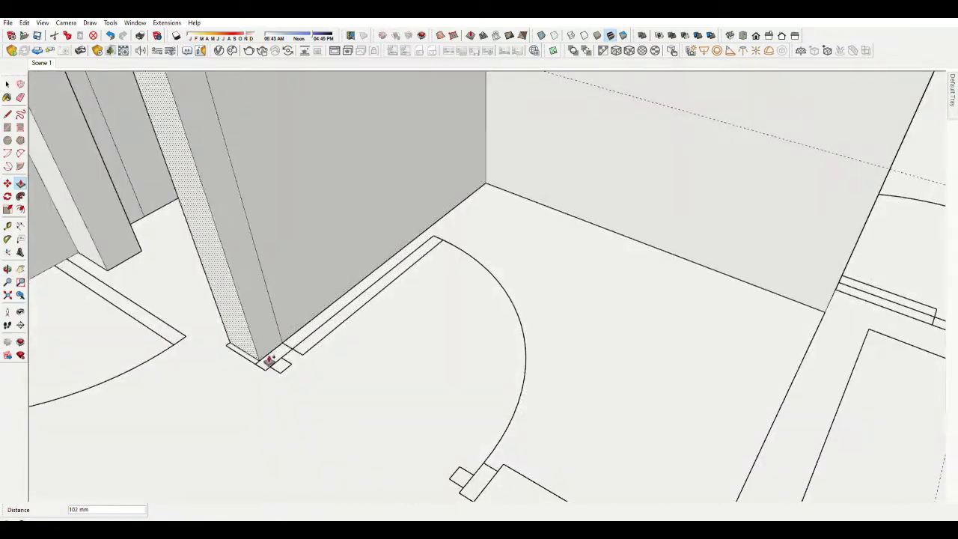
scroll(305, 349, down, 2)
mouse_move(306, 349)
shift+middle_down()
mouse_move(413, 434)
mouse_move(325, 385)
shift+middle_up()
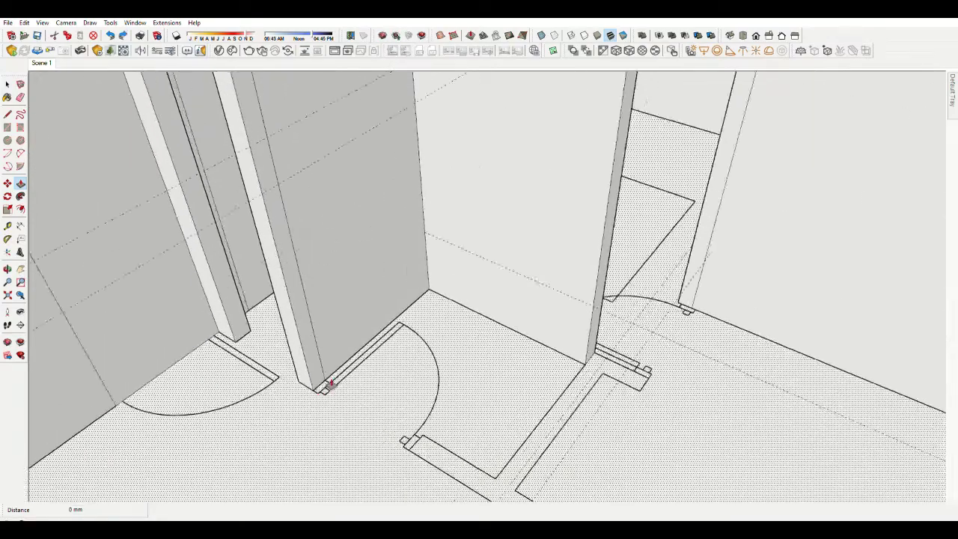
scroll(463, 484, up, 2)
scroll(464, 484, down, 3)
scroll(496, 350, up, 3)
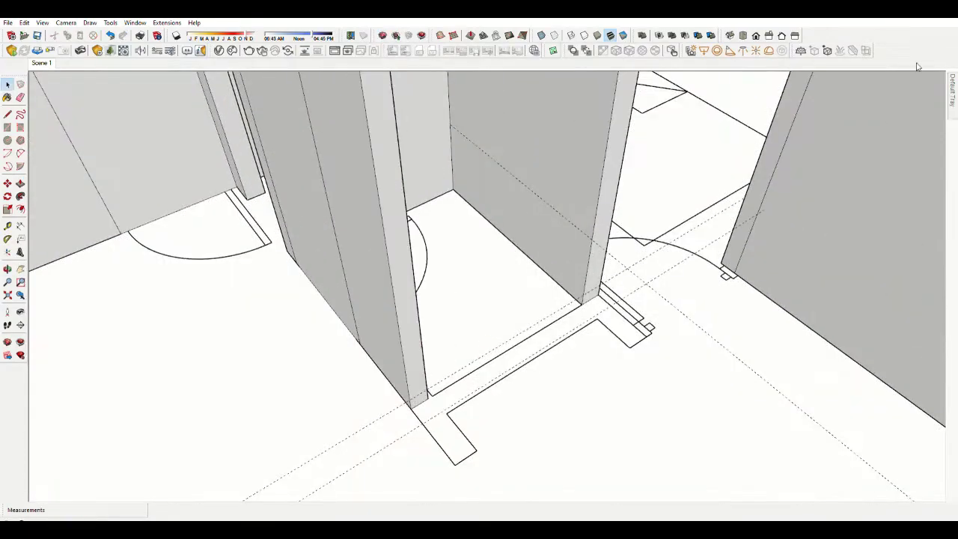
Line up the next doorway's wall end, then measure a 2550 mm guide from the column.
key(m)
scroll(545, 407, down, 3)
scroll(475, 229, up, 3)
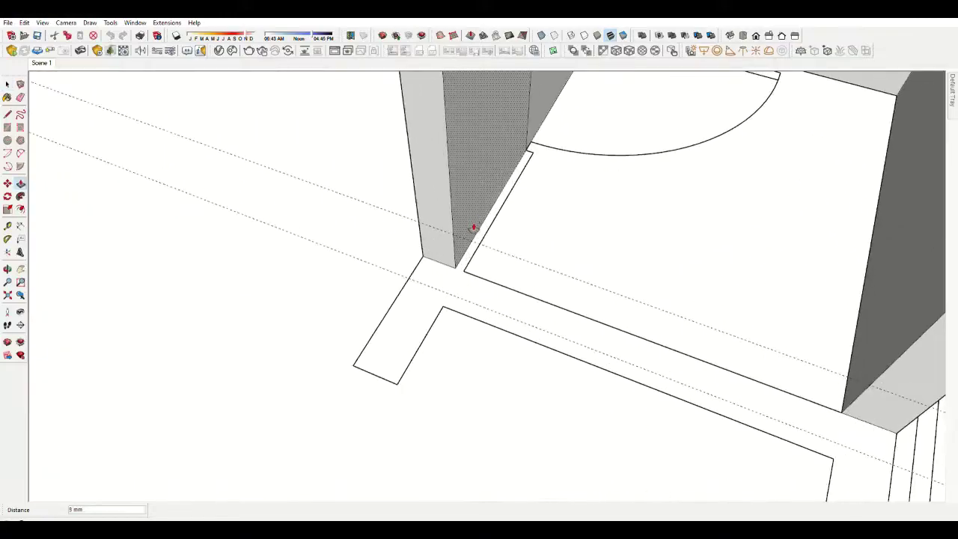
scroll(470, 250, up, 1)
scroll(467, 312, up, 2)
mouse_move(364, 419)
middle_down()
mouse_move(554, 302)
mouse_move(684, 398)
mouse_move(660, 413)
mouse_move(595, 207)
middle_up()
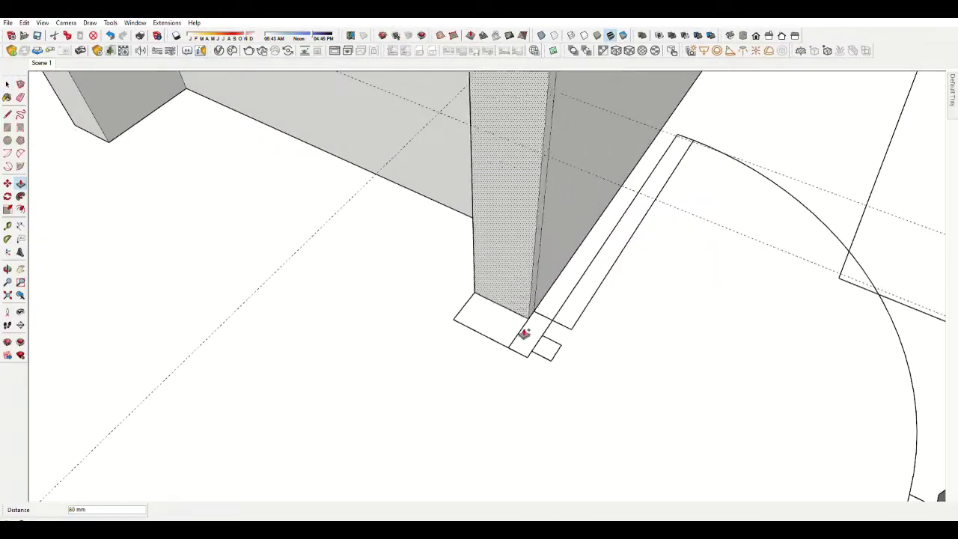
mouse_move(524, 334)
middle_down()
mouse_move(577, 325)
mouse_move(677, 376)
mouse_move(774, 162)
mouse_move(605, 359)
mouse_move(594, 218)
mouse_move(218, 364)
mouse_move(552, 157)
middle_up()
key(t)
click(524, 149)
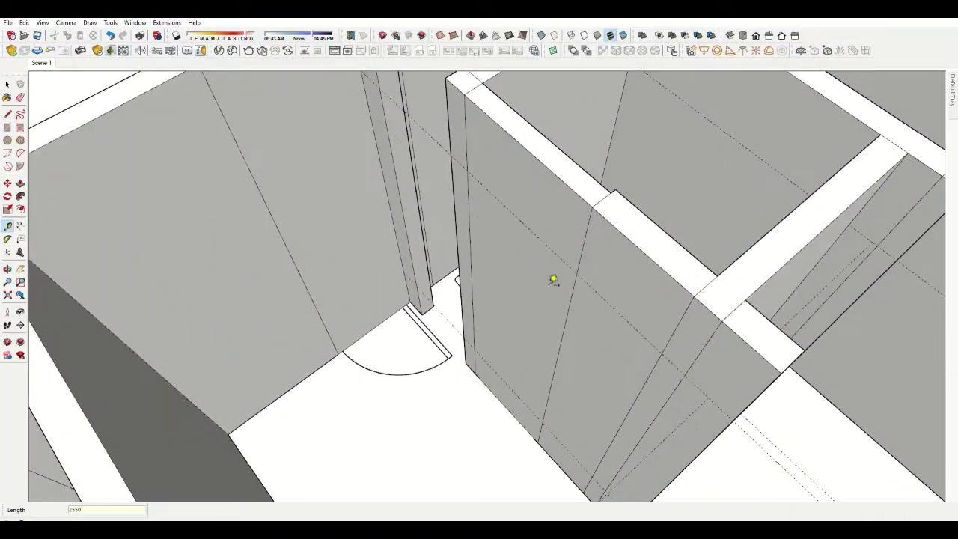
Draw a new edge across the face of the wall column.
key(l)
scroll(550, 321, down, 5)
middle_drag(680, 332, 449, 207)
scroll(449, 207, up, 3)
click(448, 176)
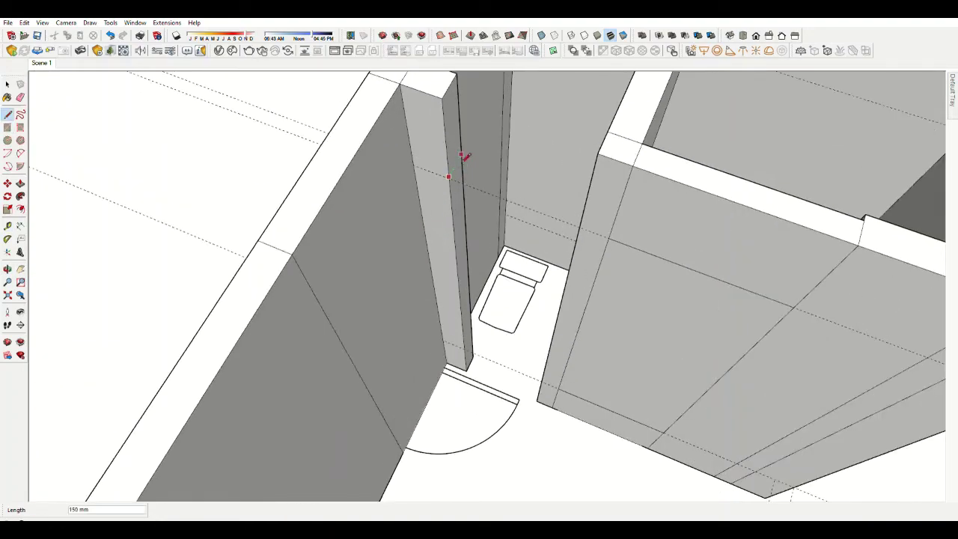
key(space)
mouse_move(590, 191)
middle_down()
mouse_move(458, 178)
mouse_move(466, 366)
middle_up()
key(l)
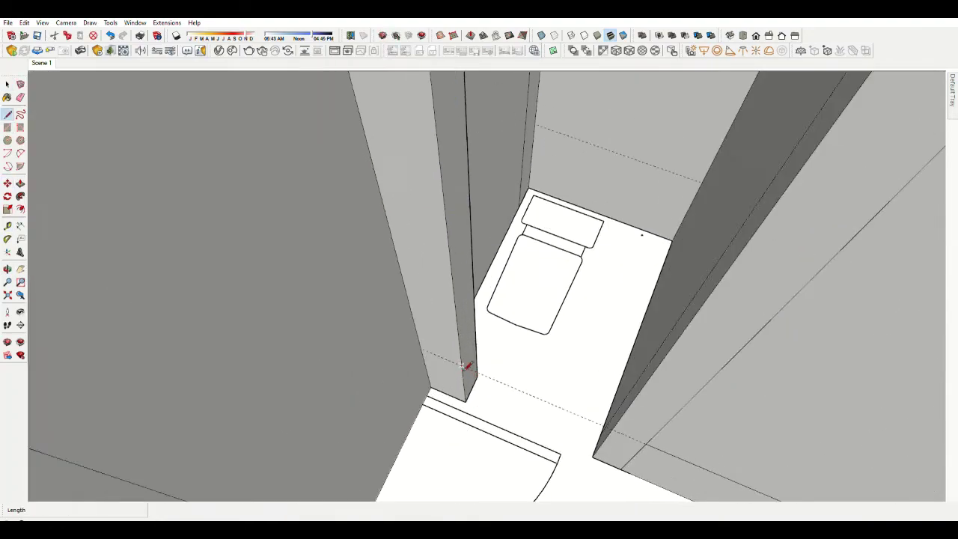
scroll(667, 367, down, 5)
With the Eraser, remove stray edges along the building's outer walls and corners.
scroll(539, 205, down, 5)
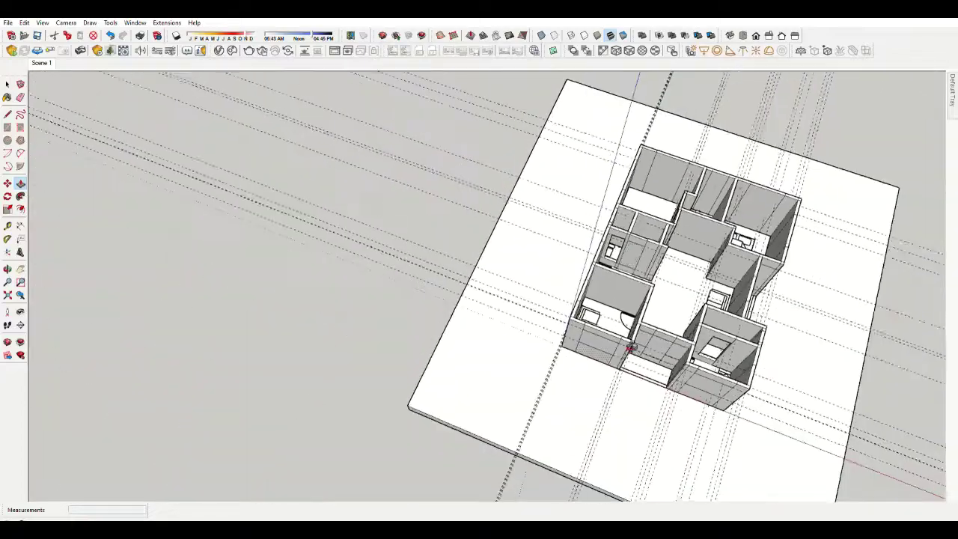
key(space)
mouse_move(539, 205)
middle_down()
mouse_move(214, 124)
mouse_move(493, 439)
middle_up()
key(e)
scroll(427, 192, up, 10)
middle_drag(428, 192, 466, 304)
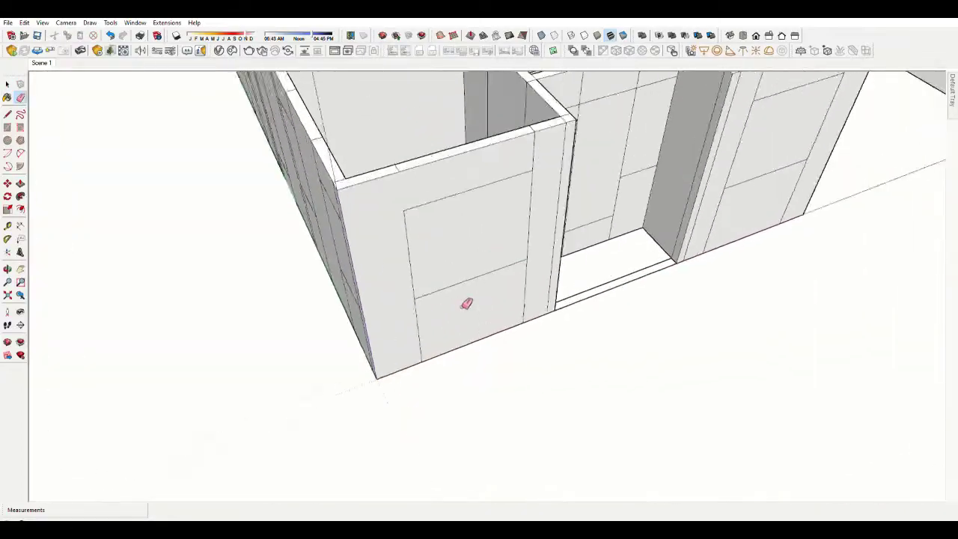
scroll(528, 309, up, 3)
scroll(500, 167, up, 3)
mouse_move(499, 166)
middle_down()
mouse_move(434, 212)
mouse_move(412, 207)
mouse_move(573, 159)
mouse_move(487, 392)
mouse_move(467, 177)
middle_up()
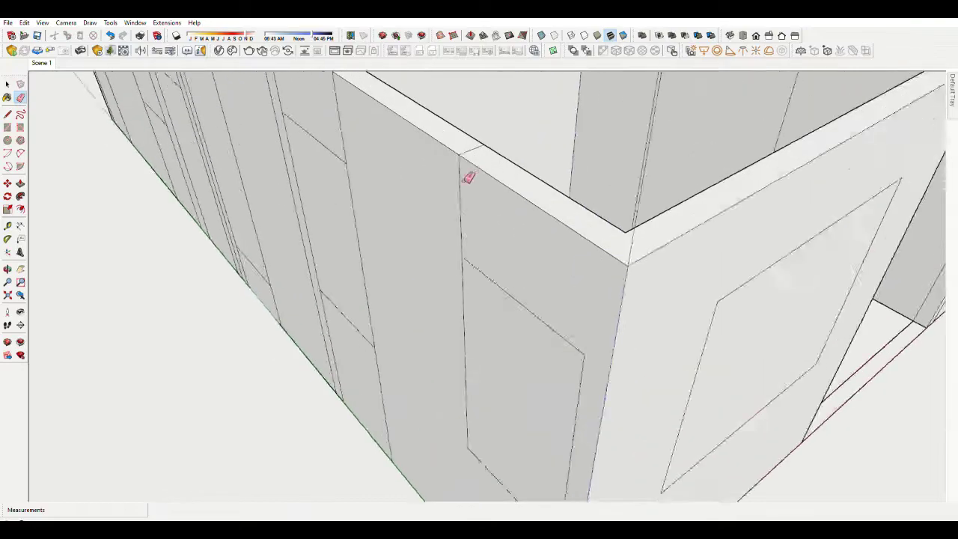
scroll(523, 344, down, 3)
scroll(554, 244, up, 3)
scroll(555, 244, up, 3)
mouse_move(569, 214)
middle_down()
mouse_move(455, 197)
mouse_move(456, 150)
middle_up()
scroll(465, 450, up, 3)
scroll(465, 451, down, 3)
mouse_move(466, 250)
middle_down()
mouse_move(359, 165)
mouse_move(443, 362)
mouse_move(375, 192)
middle_up()
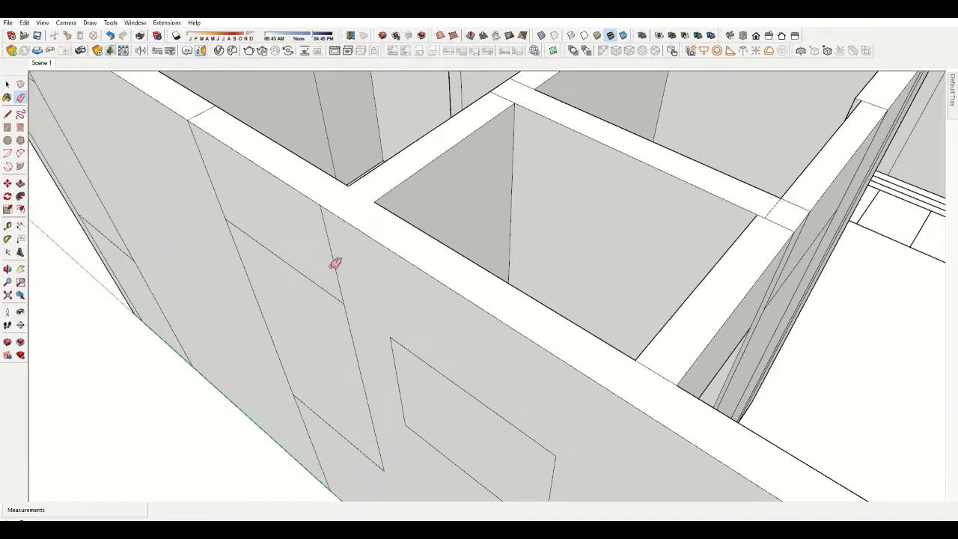
Erase leftover edges on the window wall face and the nearby wall corner.
scroll(568, 415, down, 3)
middle_drag(569, 415, 402, 210)
scroll(499, 289, up, 2)
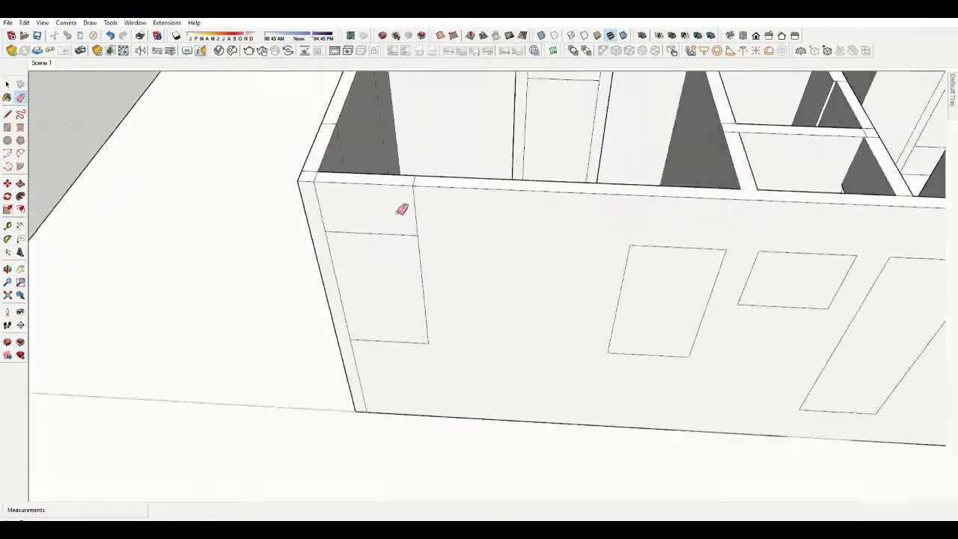
scroll(341, 177, up, 2)
mouse_move(363, 271)
middle_down()
mouse_move(361, 216)
mouse_move(479, 186)
mouse_move(513, 342)
middle_up()
scroll(424, 133, up, 3)
scroll(453, 229, down, 3)
scroll(337, 147, up, 3)
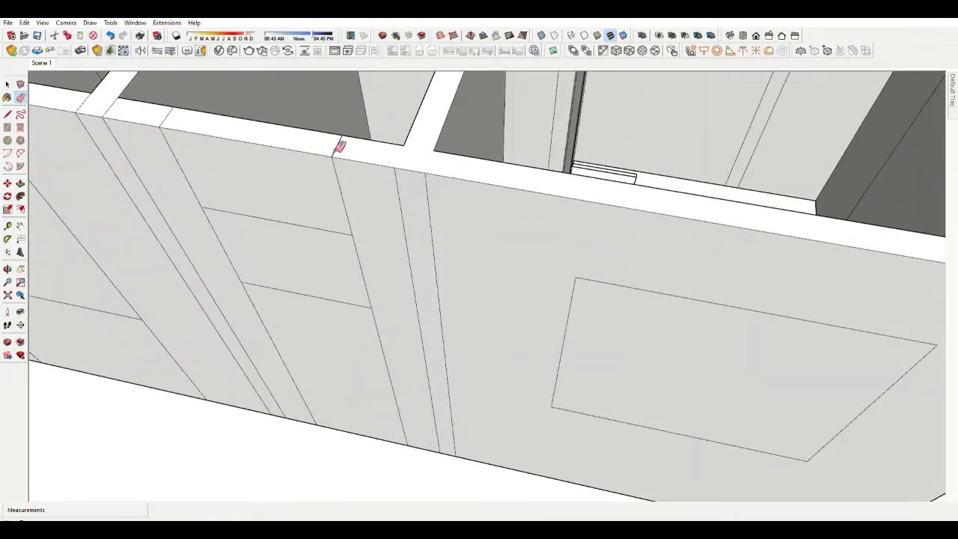
scroll(471, 304, down, 3)
scroll(320, 157, up, 3)
scroll(651, 332, down, 2)
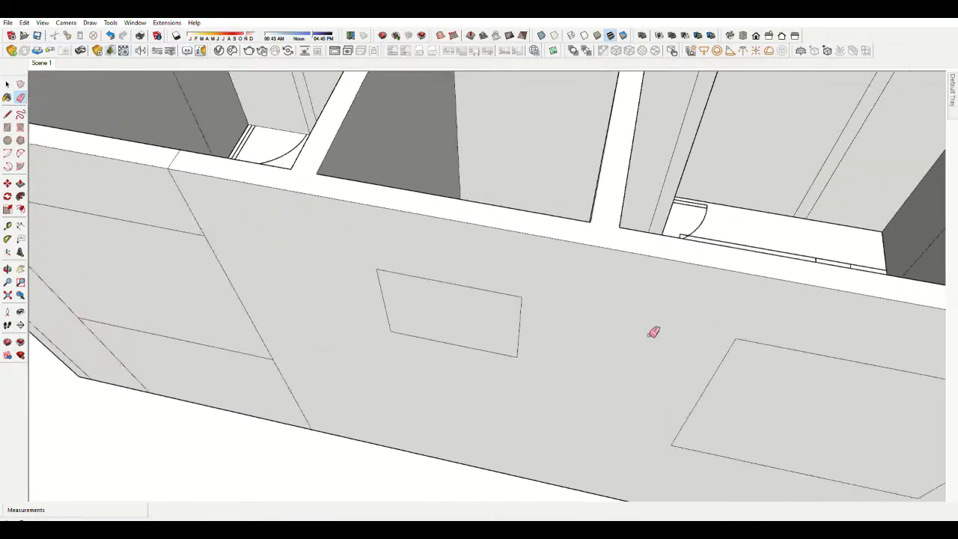
scroll(334, 199, up, 2)
scroll(247, 327, down, 3)
mouse_move(248, 327)
middle_down()
mouse_move(471, 213)
mouse_move(494, 119)
middle_up()
scroll(471, 212, up, 3)
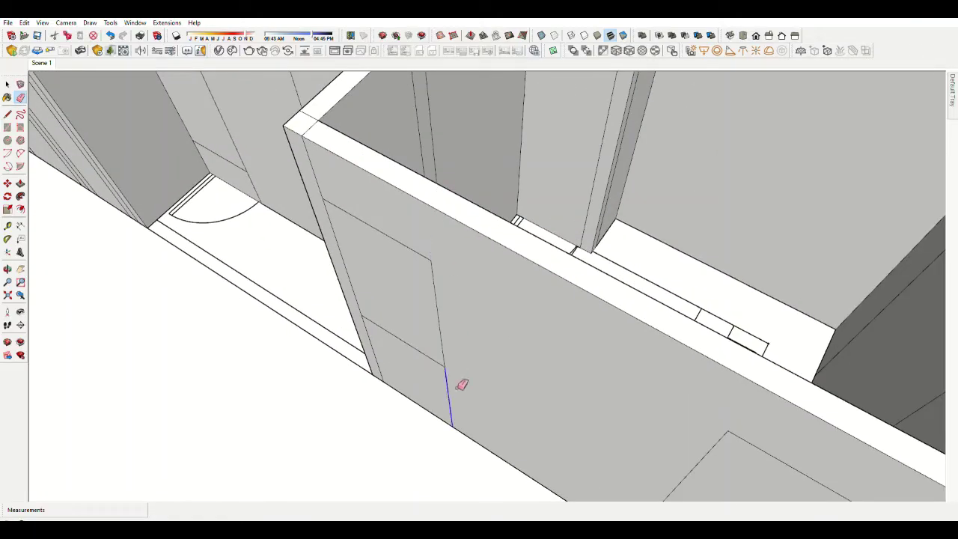
mouse_move(462, 384)
middle_down()
mouse_move(340, 157)
mouse_move(447, 152)
middle_up()
scroll(430, 136, up, 3)
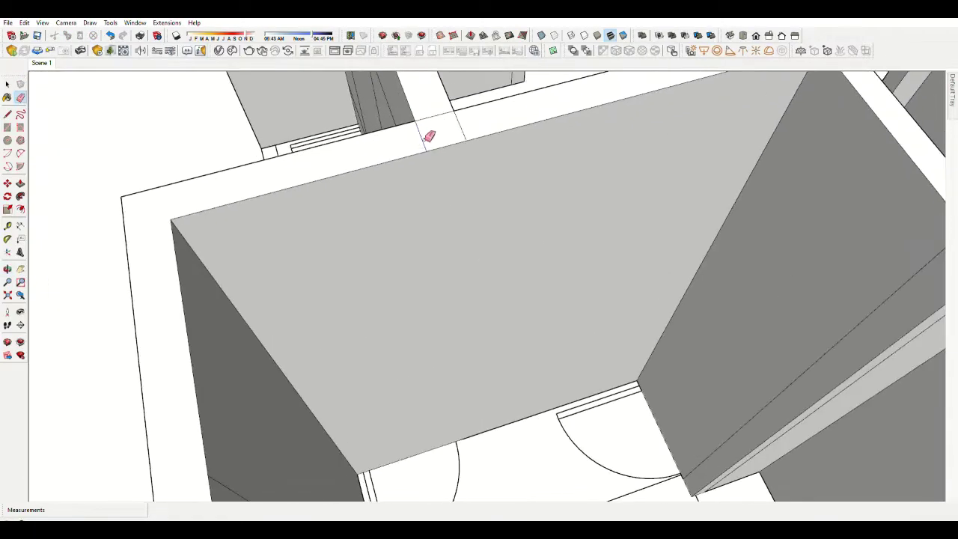
scroll(430, 136, down, 5)
mouse_move(263, 190)
middle_down()
mouse_move(385, 148)
mouse_move(573, 188)
mouse_move(438, 222)
middle_up()
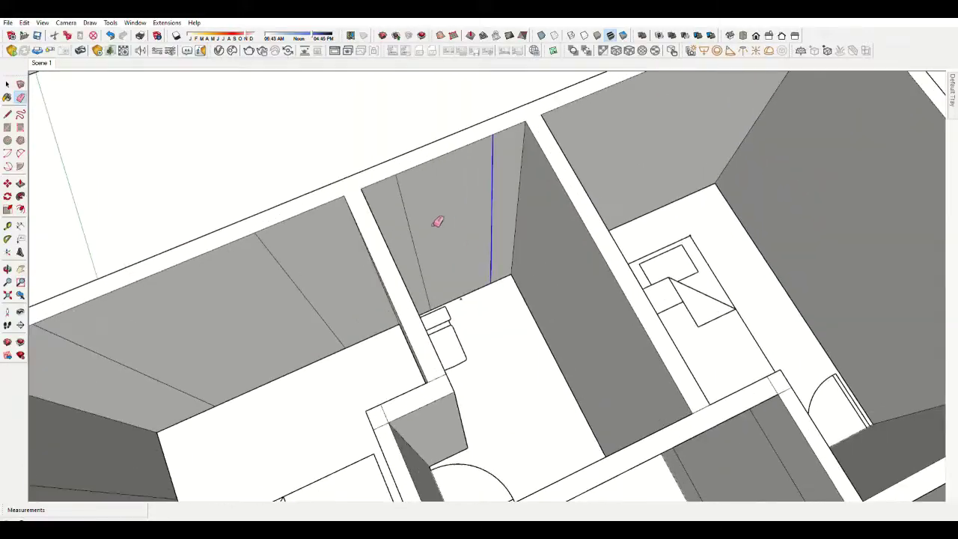
Delete the selected stray edge and erase leftover lines at the wall intersections.
key(Delete)
key(l)
scroll(342, 188, up, 3)
scroll(636, 153, up, 1)
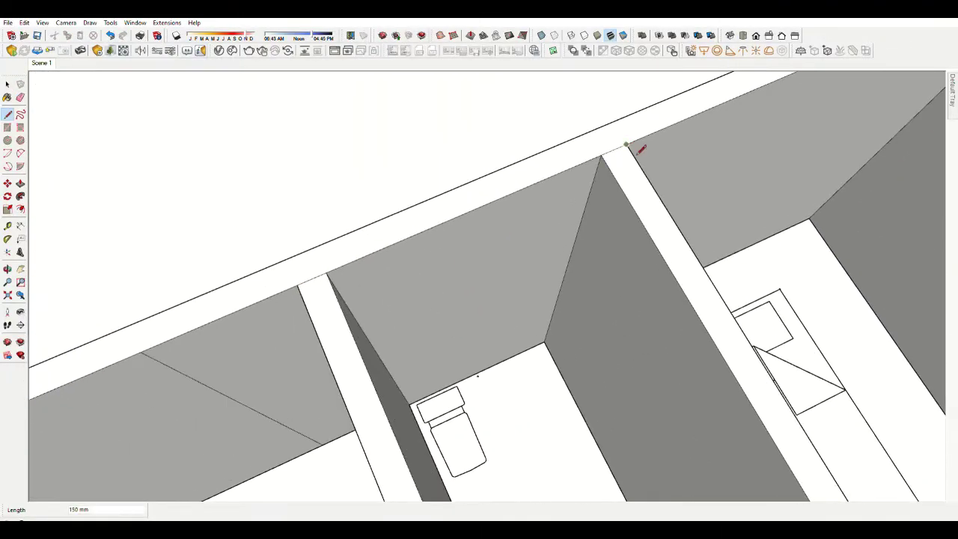
key(e)
scroll(640, 150, down, 4)
scroll(312, 325, up, 4)
middle_drag(551, 284, 507, 235)
scroll(506, 235, up, 2)
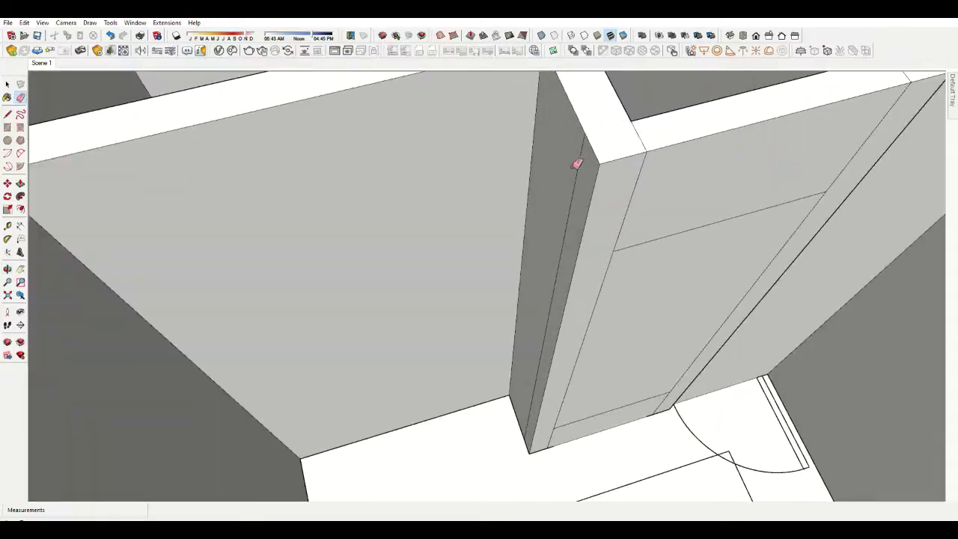
middle_drag(586, 174, 706, 317)
scroll(439, 299, down, 5)
middle_drag(438, 299, 180, 274)
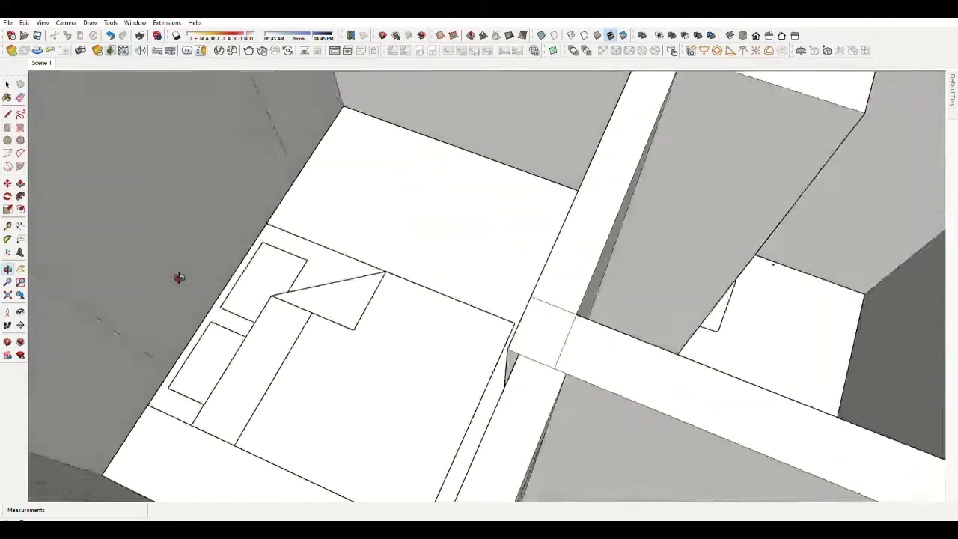
scroll(632, 218, up, 4)
scroll(550, 232, down, 5)
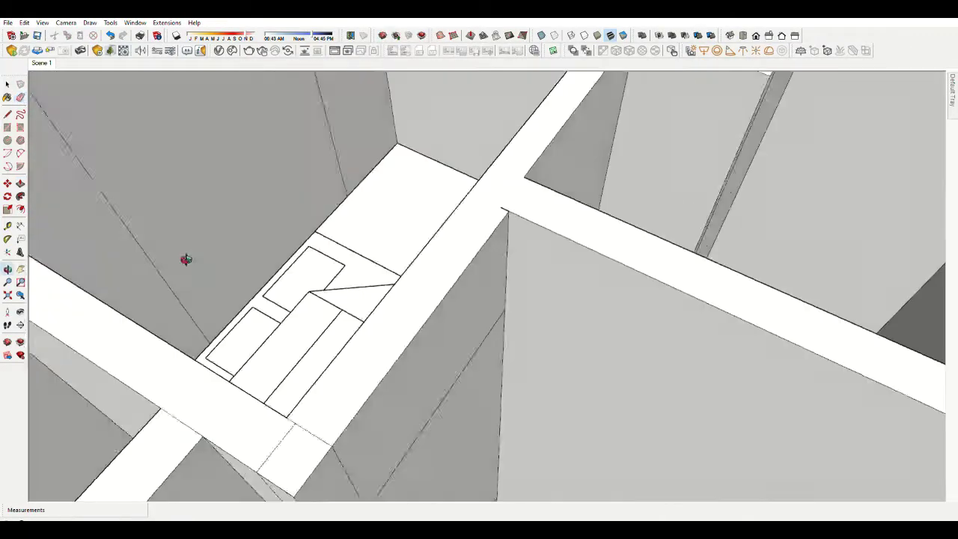
scroll(331, 269, up, 3)
scroll(378, 320, up, 2)
scroll(378, 320, down, 5)
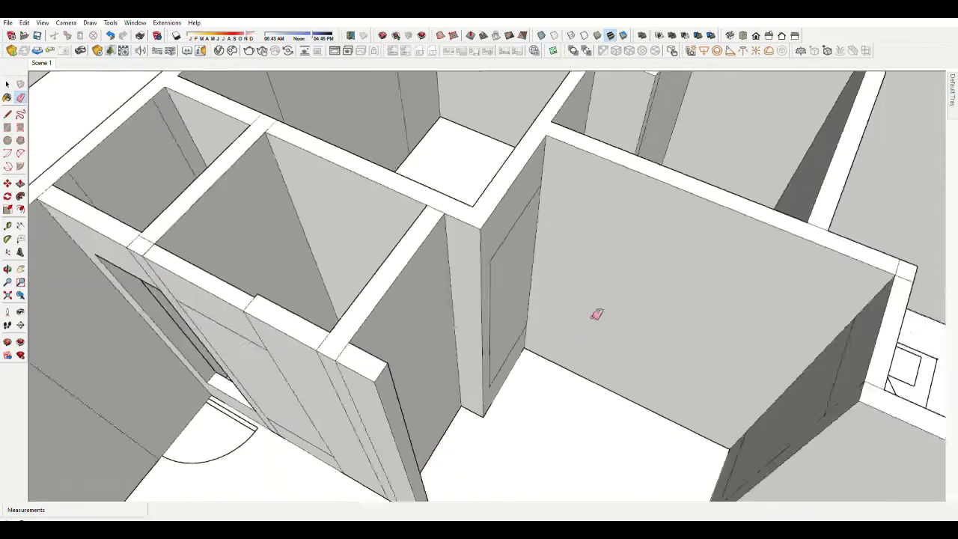
middle_drag(599, 314, 374, 316)
scroll(641, 337, up, 4)
Inspect the rooms from oblique and top-down views for remaining stray edges.
key(m)
middle_drag(640, 282, 513, 285)
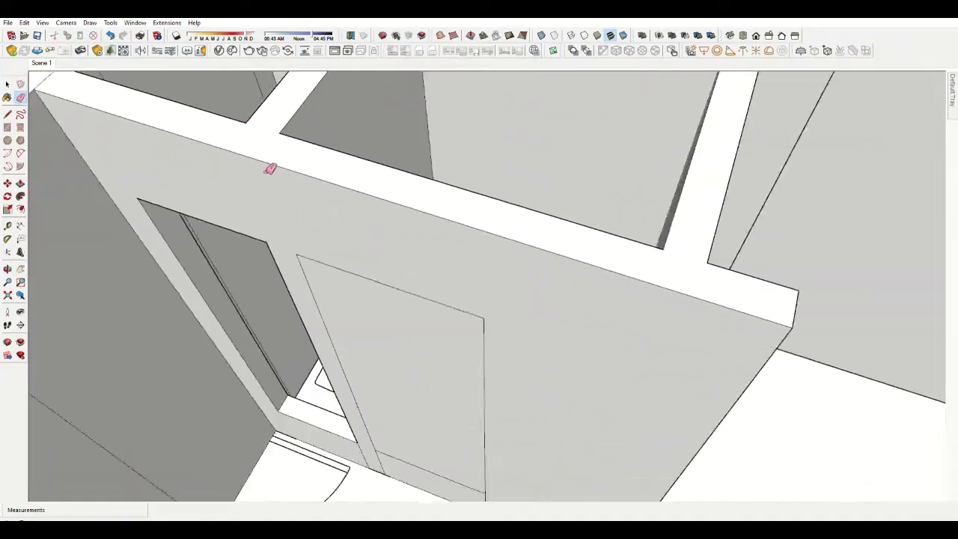
scroll(316, 336, down, 4)
middle_drag(417, 332, 583, 209)
scroll(584, 209, up, 4)
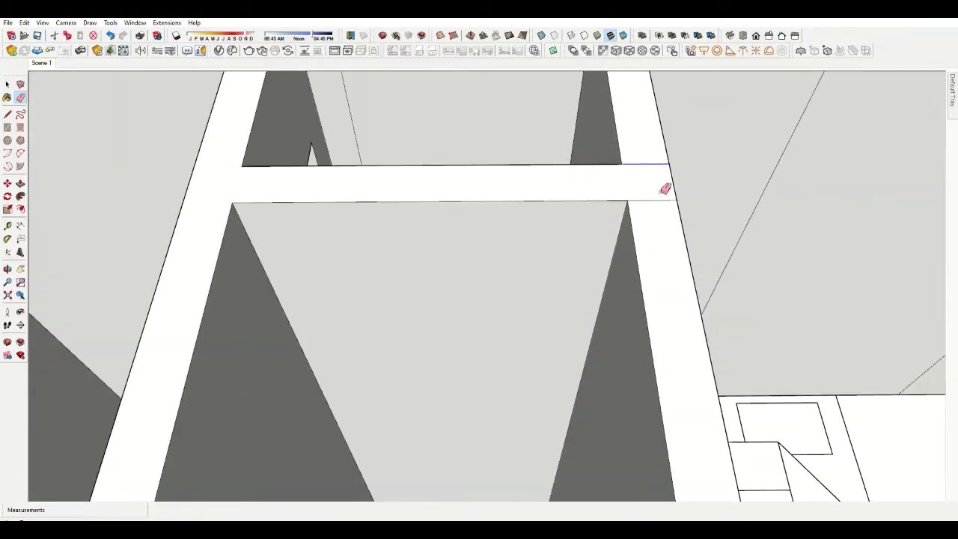
scroll(442, 153, up, 2)
scroll(442, 153, up, 2)
scroll(657, 197, down, 3)
middle_drag(656, 197, 64, 220)
scroll(64, 220, down, 3)
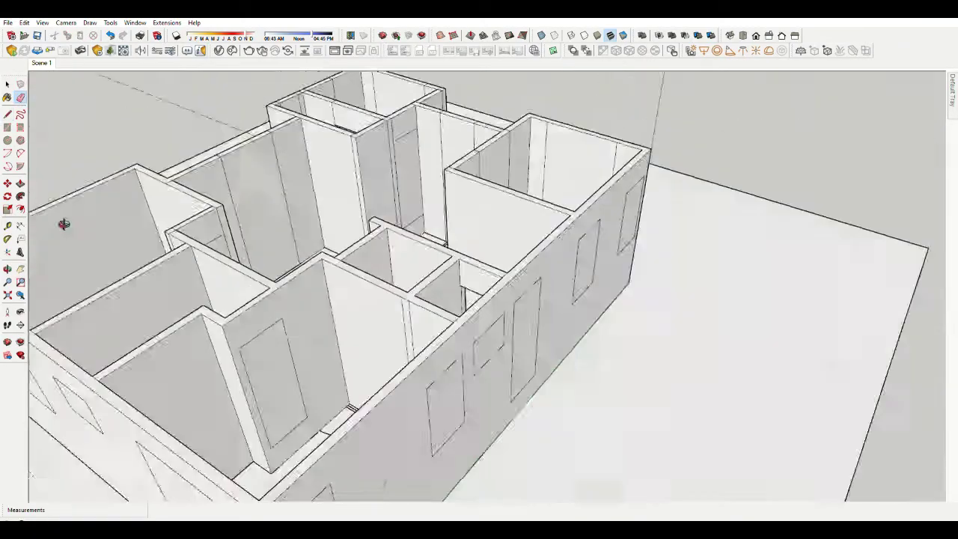
scroll(586, 371, up, 4)
scroll(586, 371, up, 2)
scroll(425, 282, down, 4)
scroll(432, 327, up, 5)
Erase the stray edges around the toilet wall, the column and the adjoining room.
key(l)
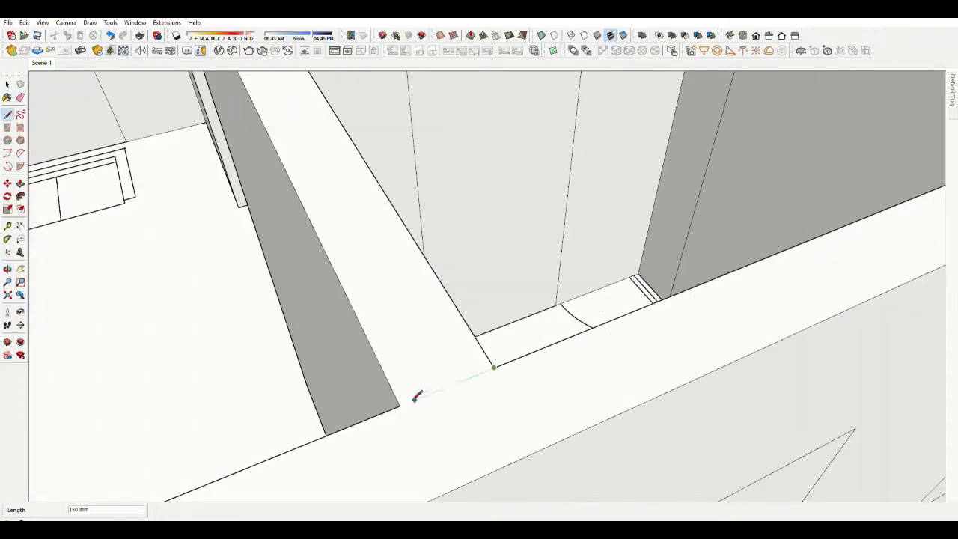
scroll(422, 392, down, 4)
scroll(599, 260, up, 4)
key(e)
scroll(551, 274, down, 2)
scroll(774, 364, down, 2)
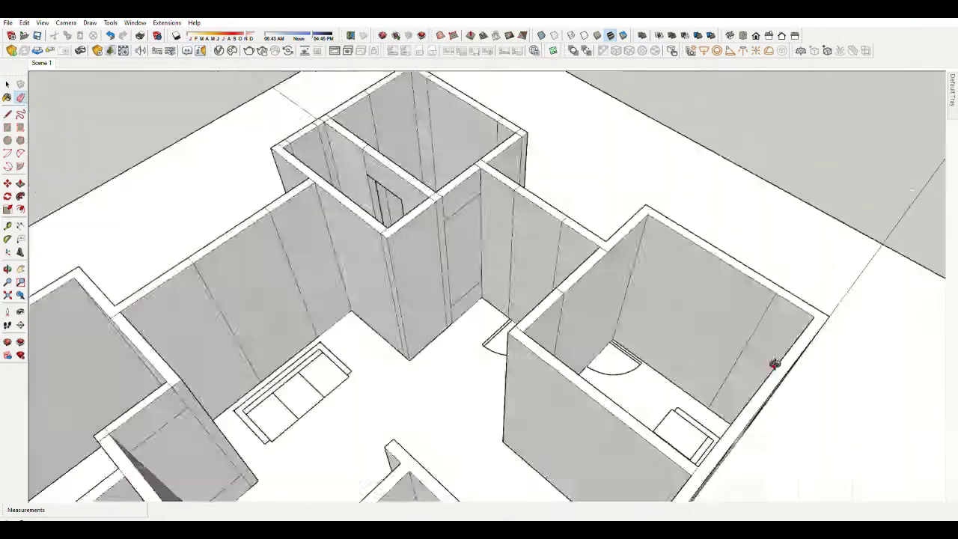
scroll(549, 196, up, 3)
scroll(548, 196, up, 2)
scroll(277, 208, down, 1)
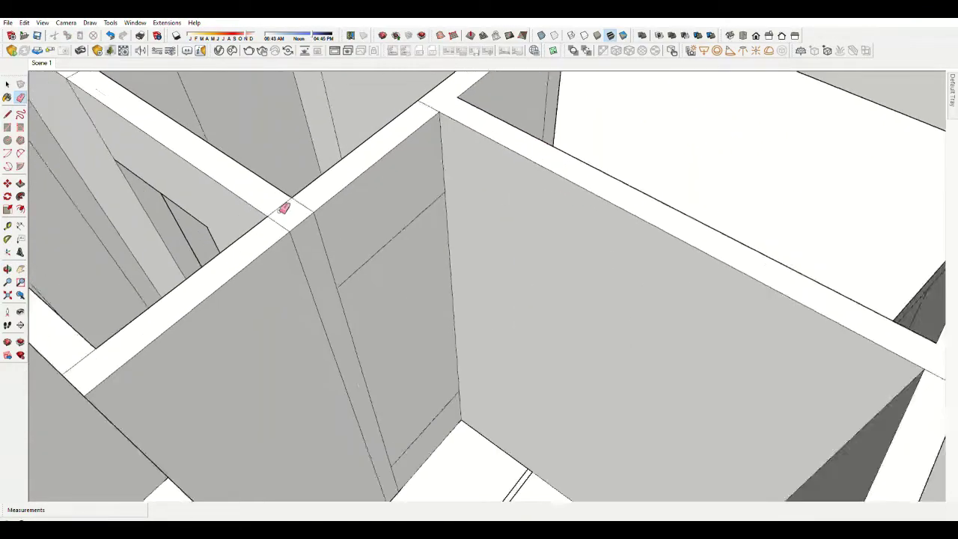
scroll(355, 231, up, 1)
scroll(513, 317, down, 3)
scroll(434, 243, up, 3)
scroll(434, 243, down, 3)
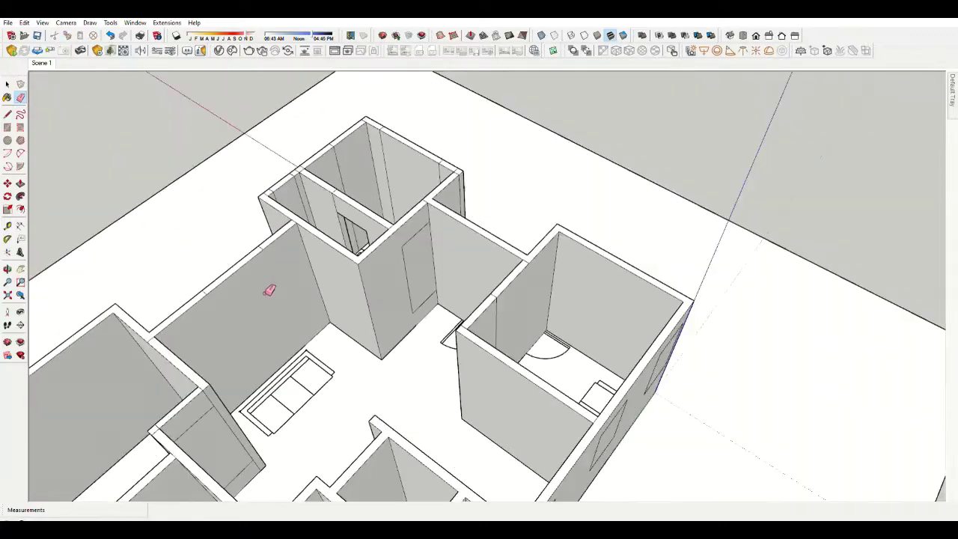
scroll(669, 242, up, 2)
scroll(607, 259, up, 2)
scroll(509, 207, down, 2)
scroll(510, 208, up, 3)
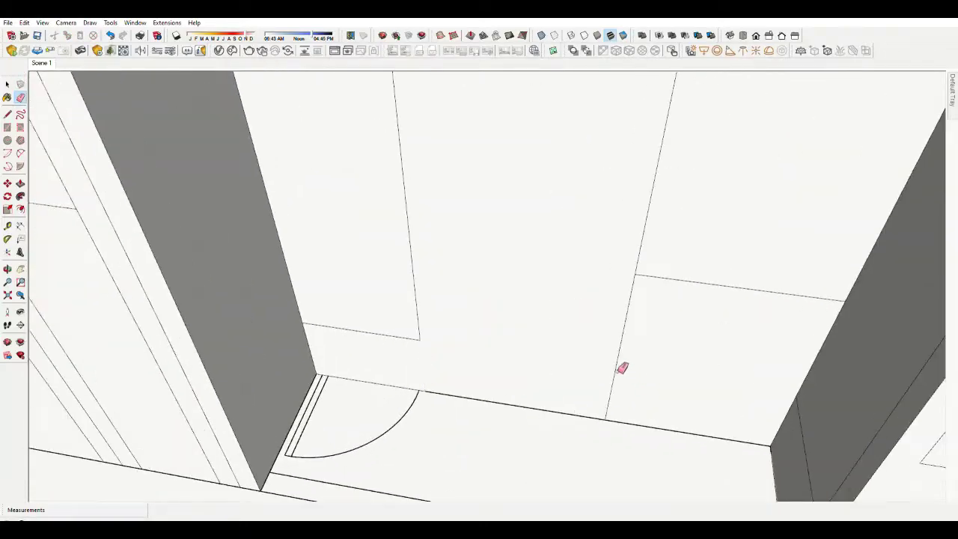
scroll(840, 199, down, 2)
scroll(716, 338, up, 3)
scroll(432, 412, up, 3)
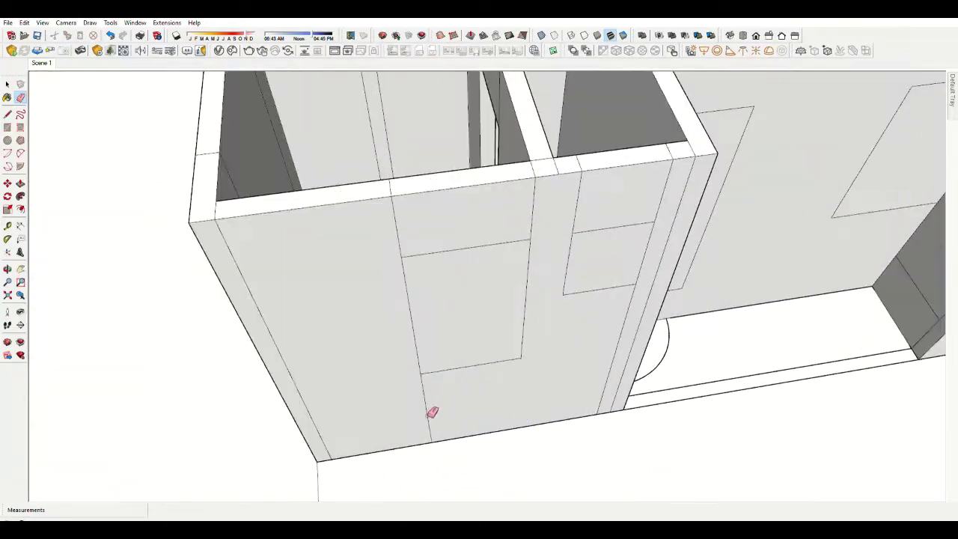
middle_drag(421, 256, 556, 300)
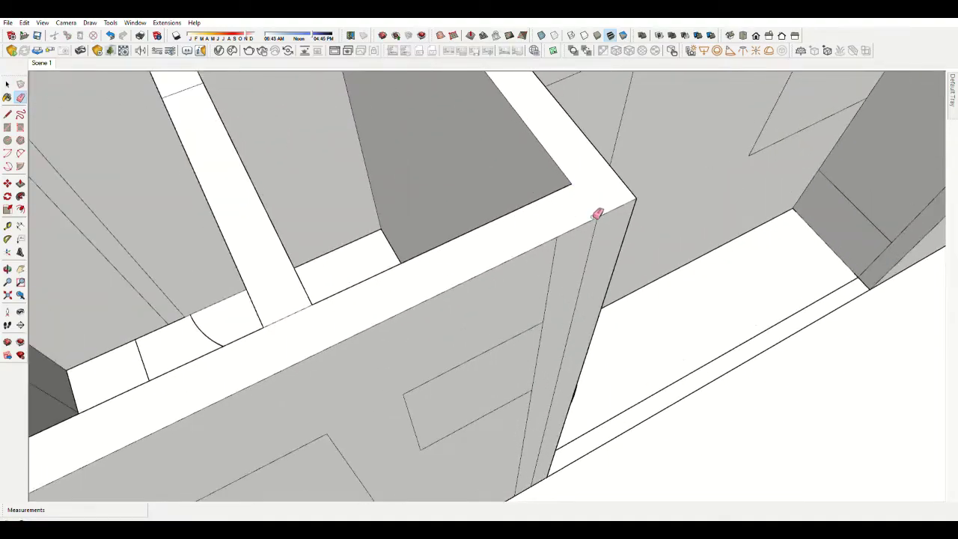
scroll(300, 293, down, 5)
scroll(419, 213, up, 5)
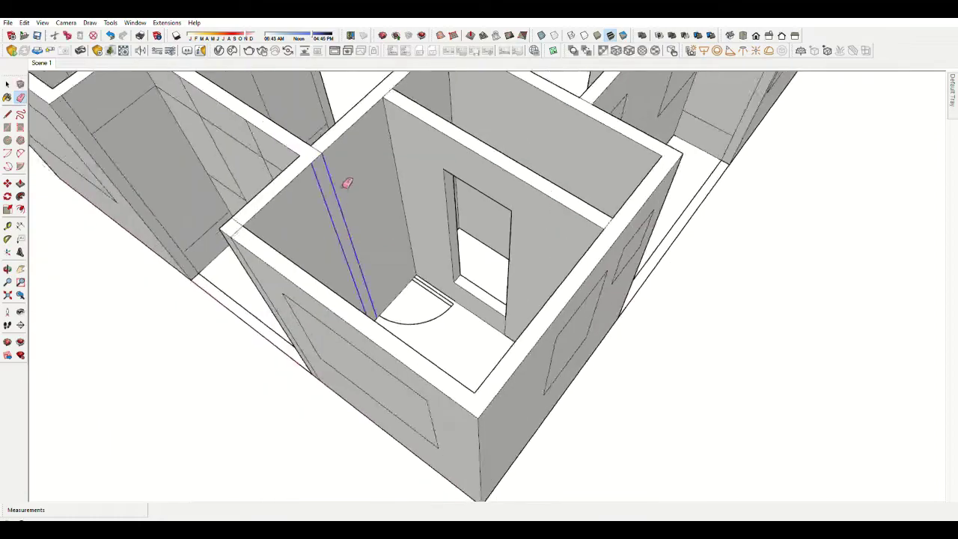
scroll(439, 145, down, 5)
scroll(392, 186, up, 5)
mouse_move(391, 186)
middle_down()
mouse_move(553, 160)
mouse_move(632, 192)
mouse_move(699, 150)
middle_up()
scroll(299, 269, down, 5)
scroll(424, 202, up, 3)
scroll(367, 392, down, 2)
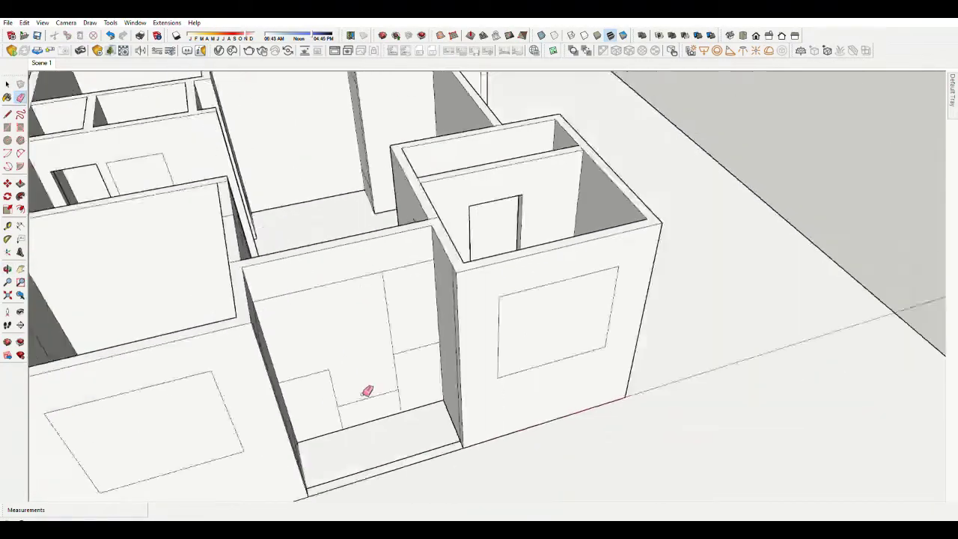
Push the doorway face through the interior wall to open the passage.
scroll(438, 259, down, 3)
scroll(352, 208, down, 3)
key(m)
middle_drag(352, 207, 568, 278)
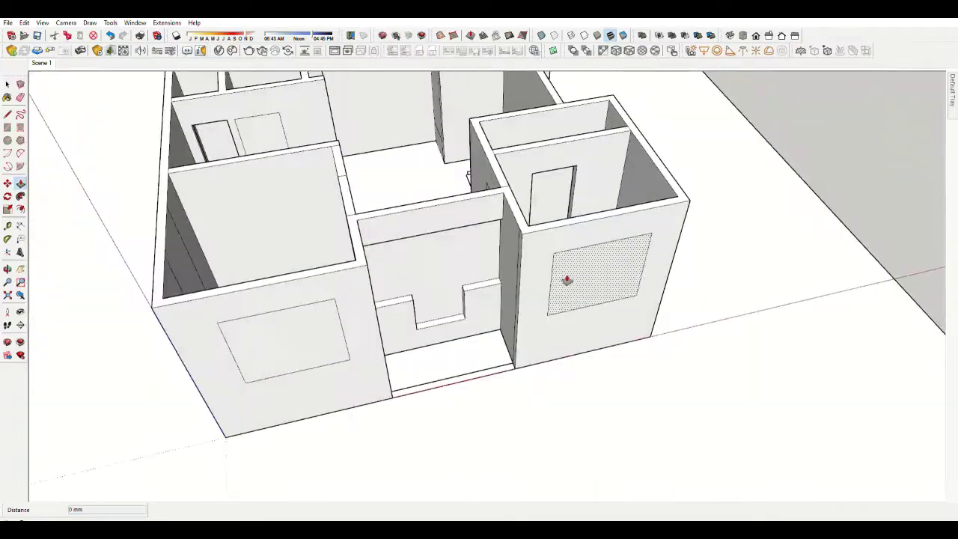
scroll(458, 262, up, 3)
scroll(458, 262, down, 3)
key(e)
scroll(481, 133, up, 3)
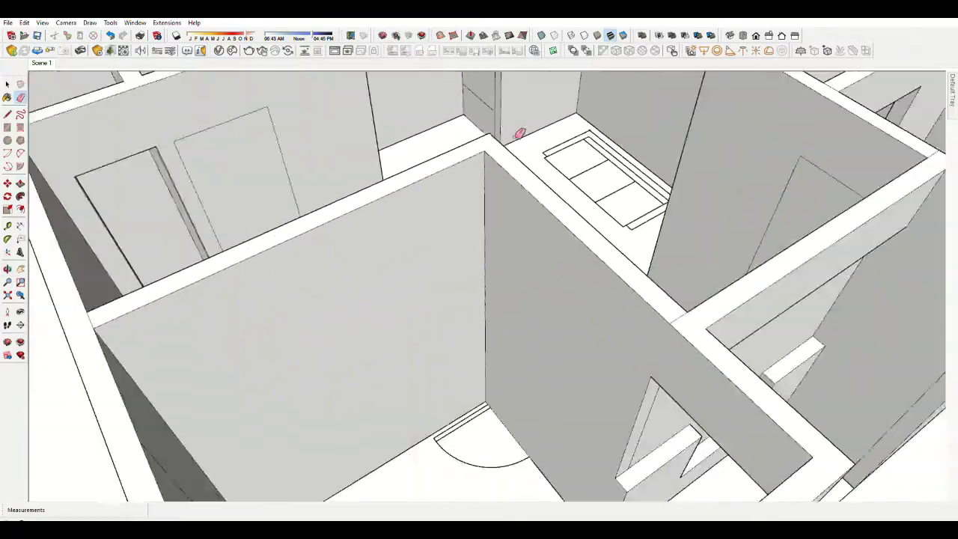
mouse_move(517, 130)
middle_down()
mouse_move(440, 208)
mouse_move(509, 307)
middle_up()
scroll(441, 208, down, 3)
key(m)
middle_drag(345, 239, 197, 188)
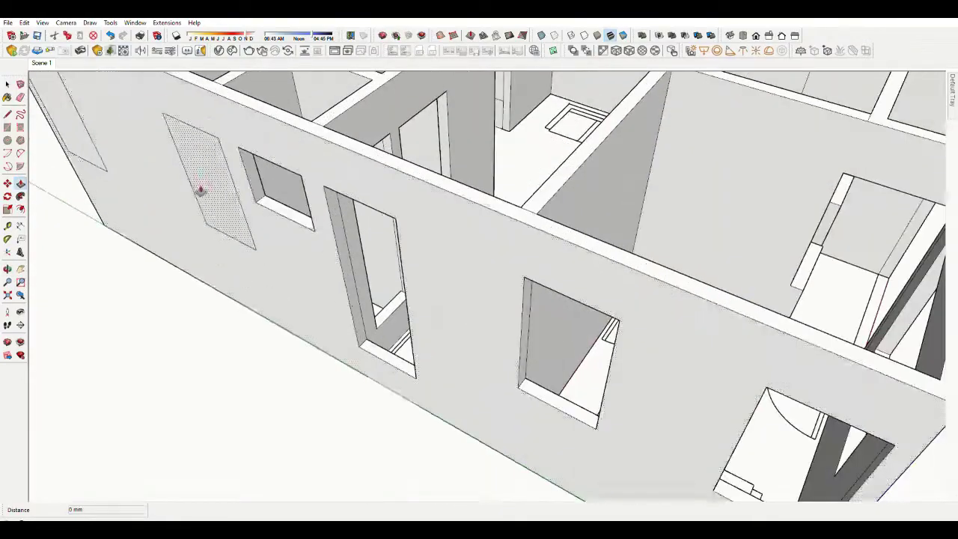
scroll(272, 172, down, 3)
mouse_move(271, 171)
middle_down()
mouse_move(325, 267)
mouse_move(717, 281)
middle_up()
scroll(351, 180, up, 5)
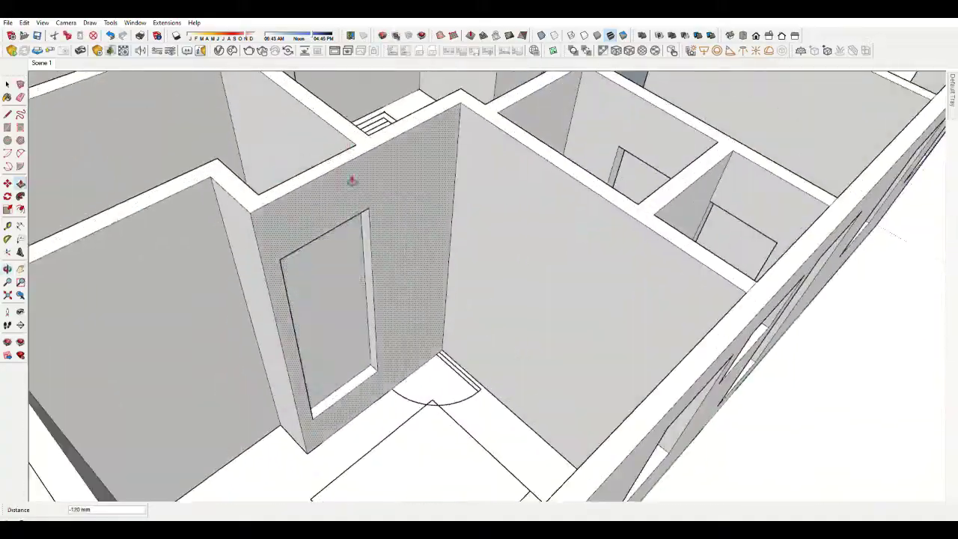
mouse_move(351, 179)
middle_down()
mouse_move(639, 279)
mouse_move(616, 270)
middle_up()
scroll(610, 266, up, 3)
scroll(610, 266, down, 5)
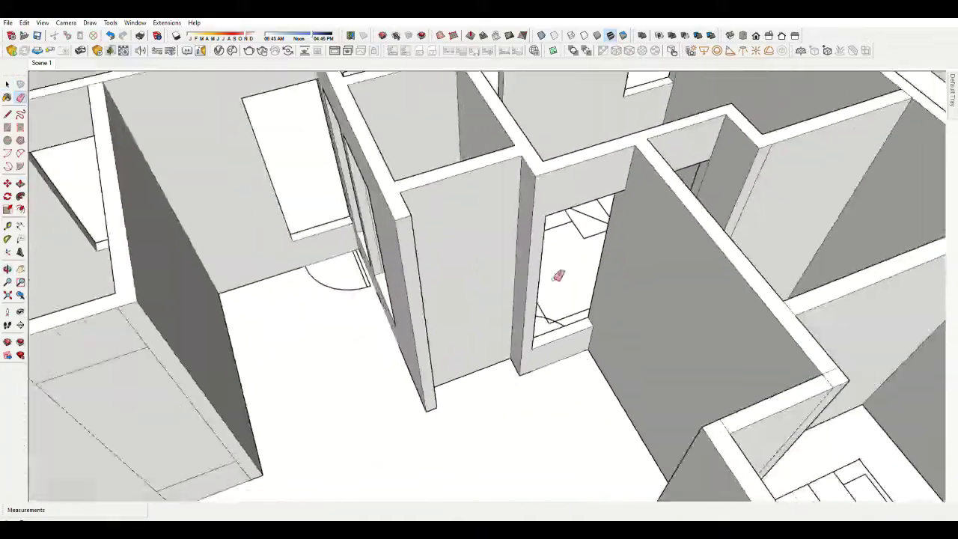
mouse_move(552, 272)
middle_down()
mouse_move(355, 207)
mouse_move(517, 301)
middle_up()
scroll(545, 388, up, 3)
mouse_move(546, 388)
middle_down()
mouse_move(802, 167)
mouse_move(534, 272)
mouse_move(396, 242)
middle_up()
scroll(802, 167, down, 3)
scroll(396, 241, up, 4)
Orbit around the house interior to inspect the rooms, wall corners and window faces.
key(p)
mouse_move(455, 201)
middle_down()
mouse_move(546, 292)
mouse_move(822, 229)
middle_up()
key(e)
middle_drag(718, 255, 235, 407)
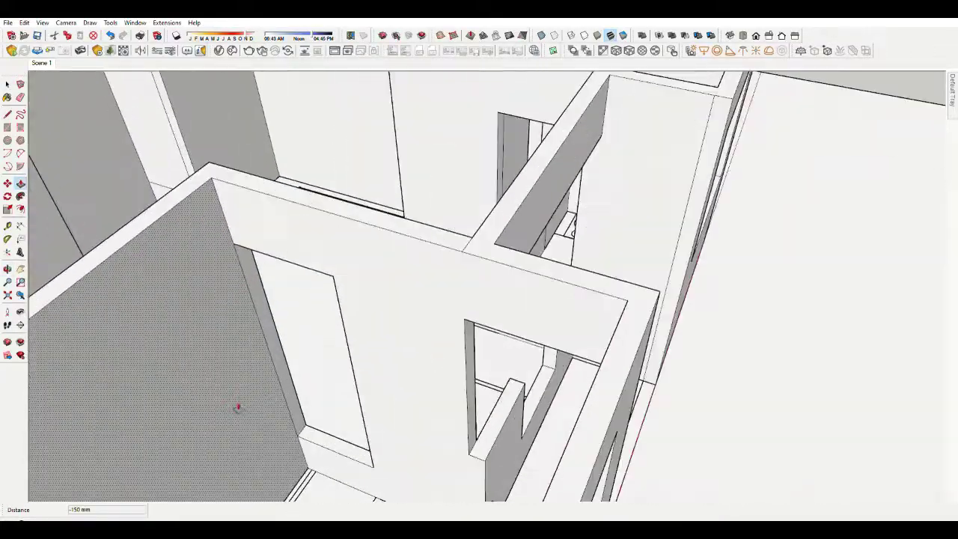
scroll(524, 385, down, 4)
scroll(131, 148, up, 5)
key(e)
middle_drag(370, 224, 433, 464)
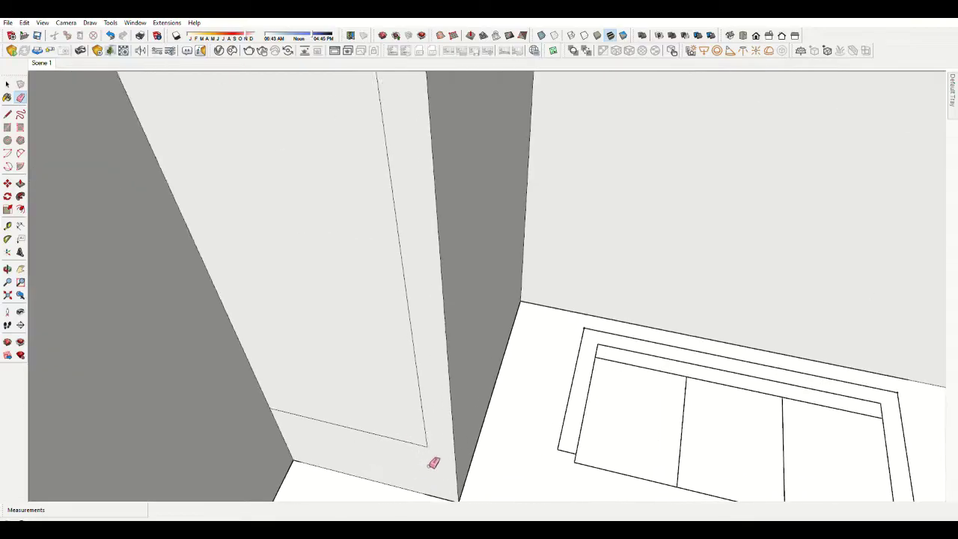
scroll(726, 407, down, 5)
scroll(636, 235, up, 5)
scroll(524, 342, down, 5)
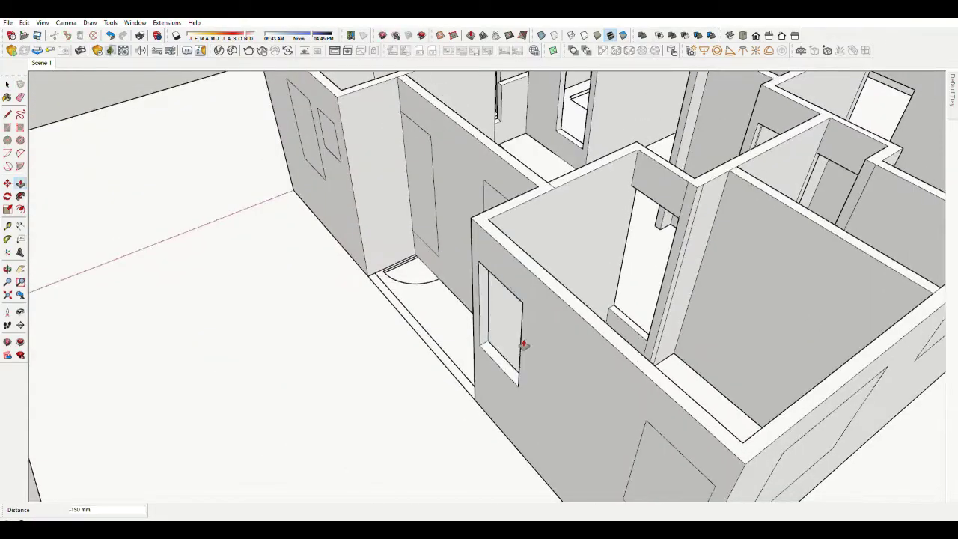
middle_drag(524, 342, 90, 404)
scroll(182, 256, up, 5)
mouse_move(182, 257)
middle_down()
mouse_move(481, 239)
mouse_move(741, 353)
middle_up()
scroll(464, 214, down, 5)
scroll(625, 186, up, 5)
key(p)
key(space)
scroll(660, 219, up, 5)
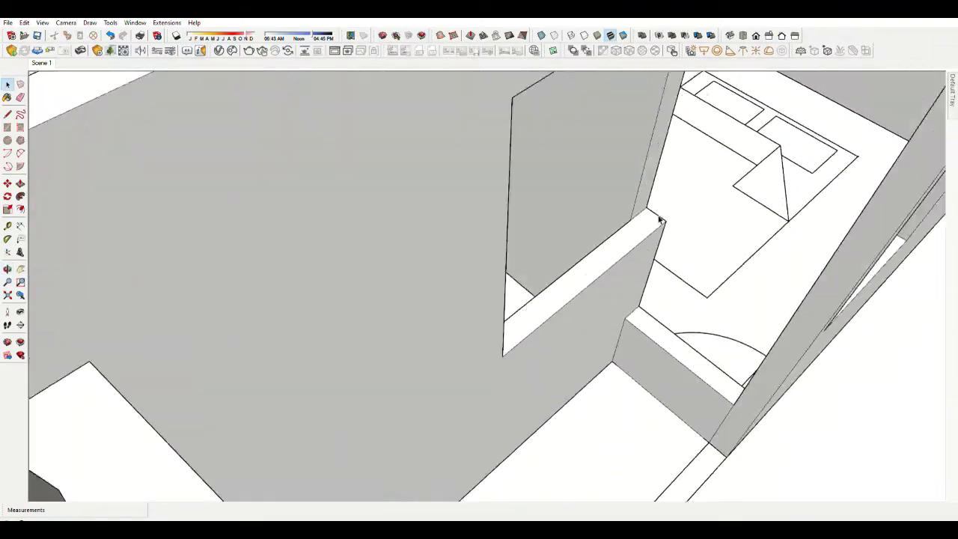
scroll(639, 251, down, 5)
mouse_move(631, 321)
middle_down()
mouse_move(100, 377)
mouse_move(484, 342)
middle_up()
key(e)
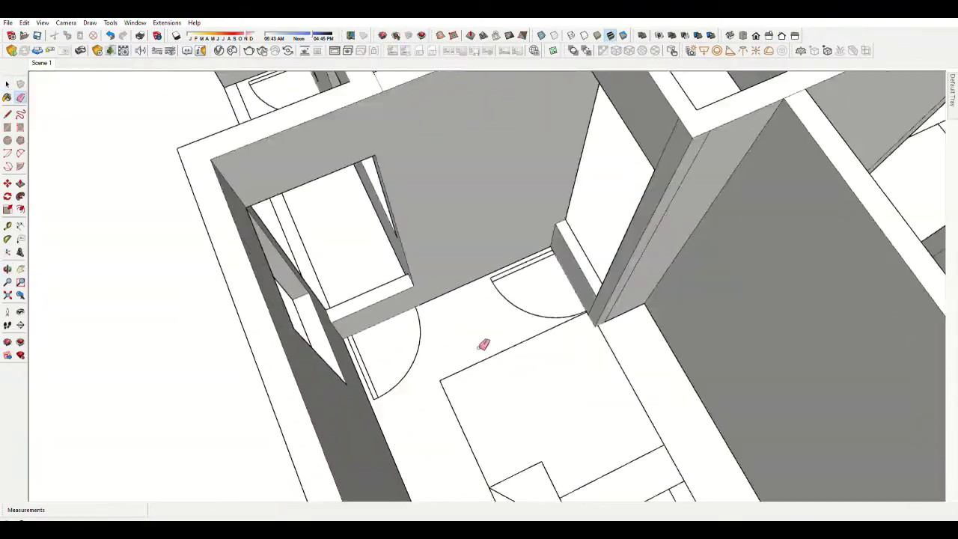
scroll(483, 342, up, 5)
scroll(588, 180, down, 3)
scroll(544, 293, down, 5)
scroll(500, 333, up, 3)
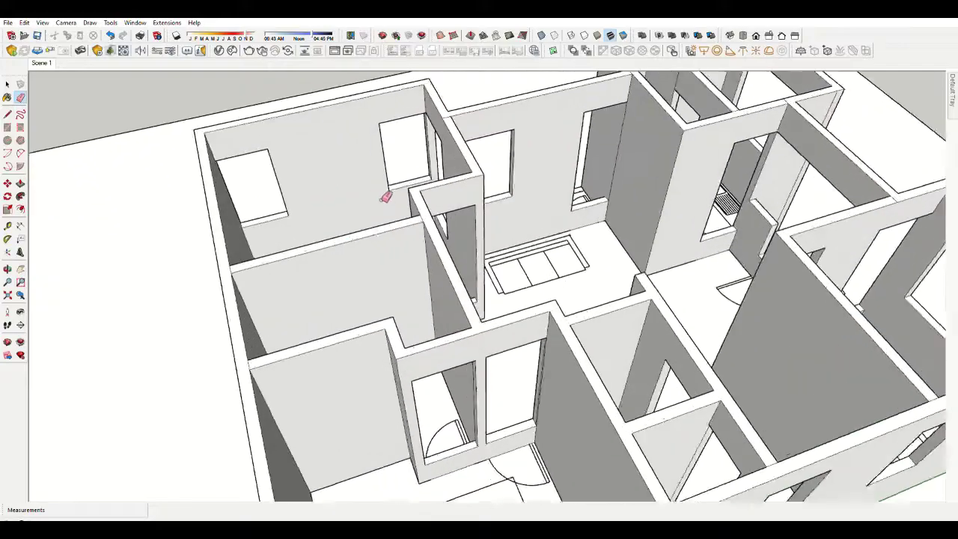
middle_drag(386, 192, 567, 300)
scroll(566, 299, up, 4)
scroll(659, 202, up, 3)
Push the small window face 150 mm through the wall.
key(l)
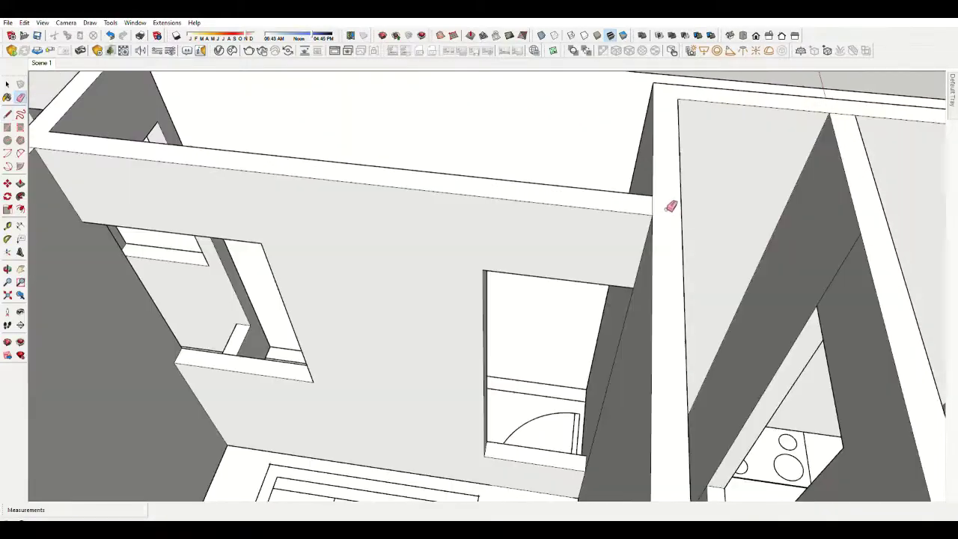
click(640, 218)
key(space)
scroll(684, 205, down, 3)
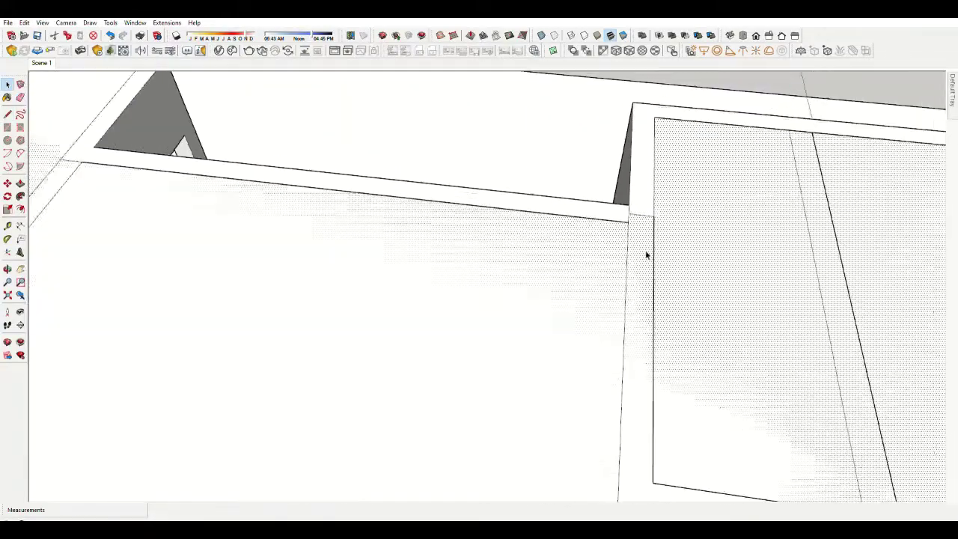
scroll(648, 252, up, 2)
key(e)
middle_drag(651, 227, 673, 197)
scroll(716, 210, down, 3)
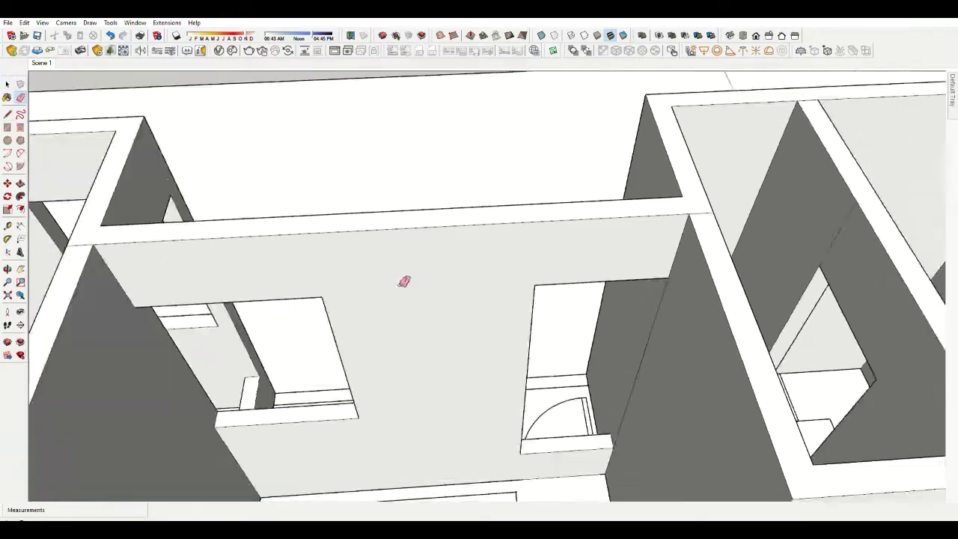
scroll(735, 245, down, 2)
middle_drag(601, 449, 706, 274)
scroll(595, 241, up, 3)
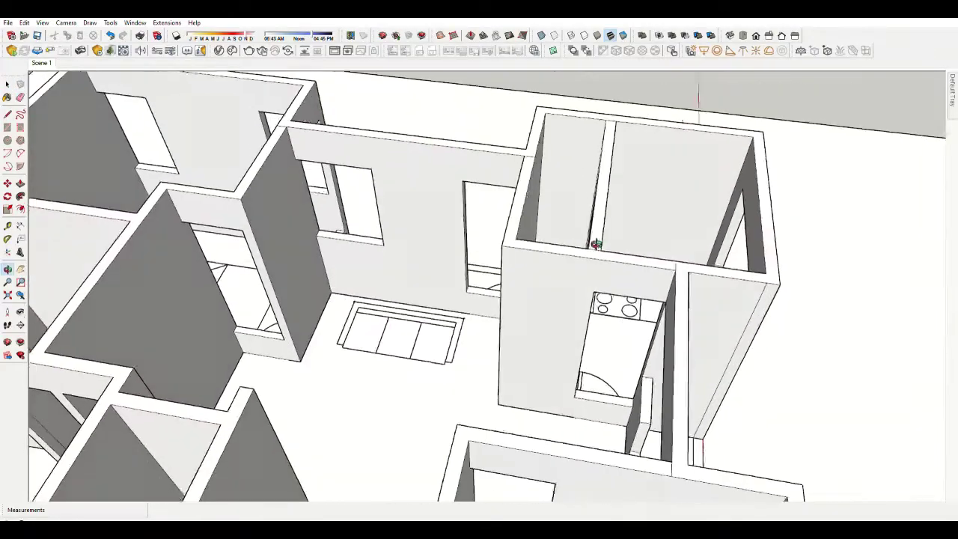
scroll(642, 267, down, 2)
scroll(438, 313, up, 2)
scroll(438, 313, up, 2)
key(p)
click(404, 317)
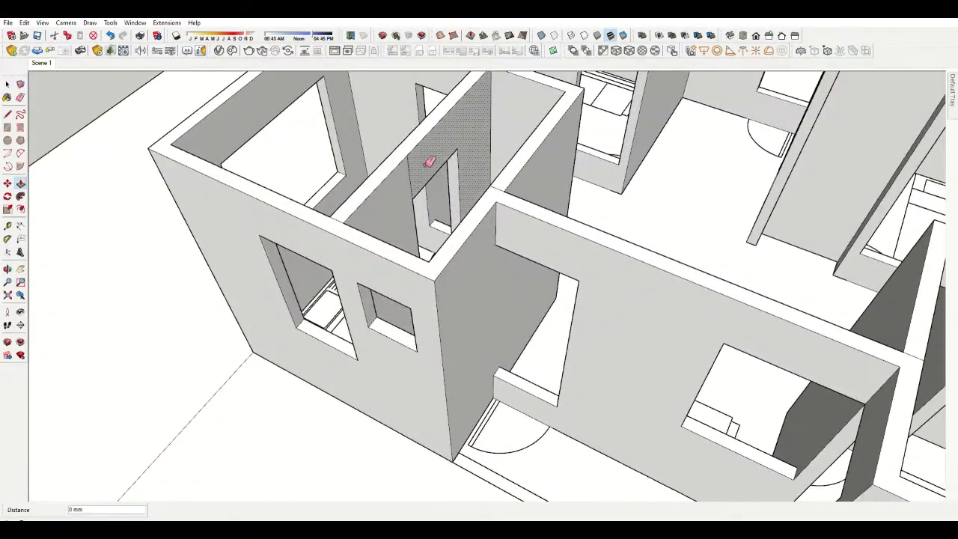
middle_drag(430, 162, 680, 246)
scroll(552, 391, up, 3)
scroll(825, 473, down, 3)
middle_drag(825, 472, 553, 435)
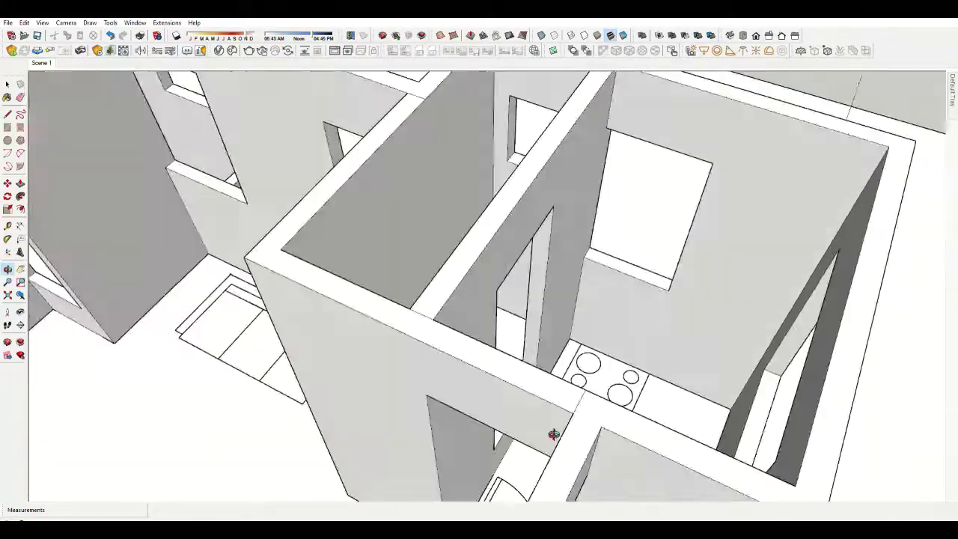
scroll(553, 434, down, 5)
From the saved entrance view, pull the entrance floor up into a step slab.
key(e)
click(41, 58)
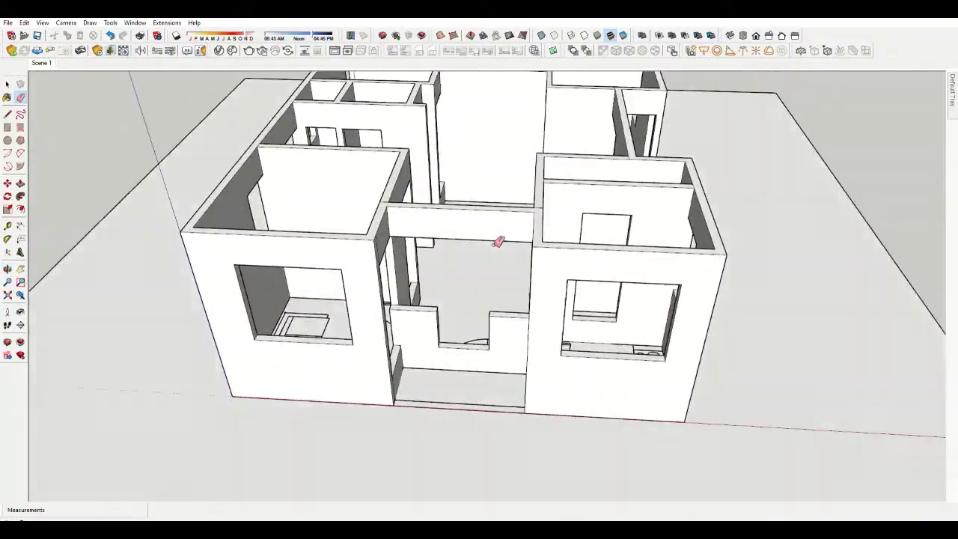
key(space)
scroll(447, 335, up, 3)
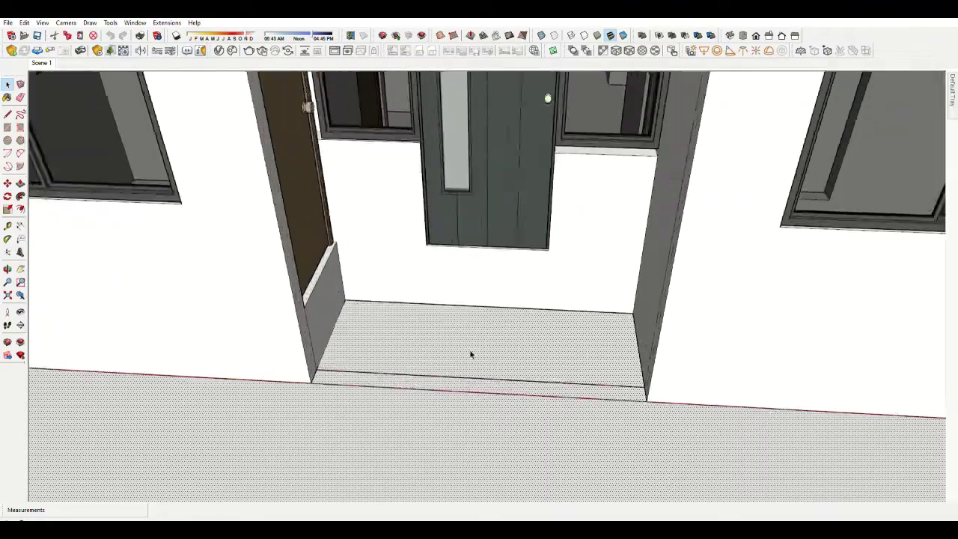
scroll(470, 352, down, 4)
middle_drag(471, 353, 436, 250)
scroll(449, 374, up, 5)
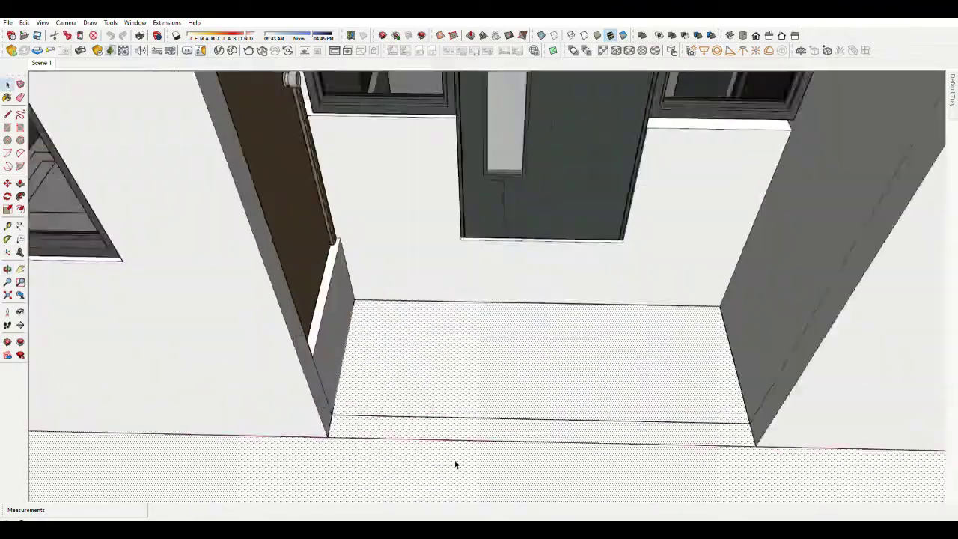
key(p)
click(691, 396)
scroll(459, 178, up, 3)
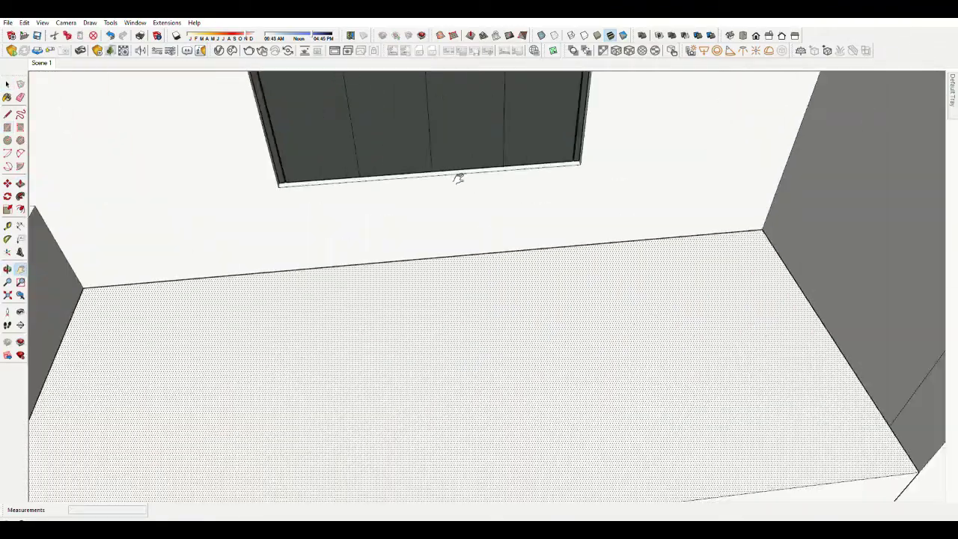
scroll(452, 178, down, 3)
middle_drag(514, 229, 699, 376)
Place guide lines and draw the rectangle for the new lower step on the ledge.
key(m)
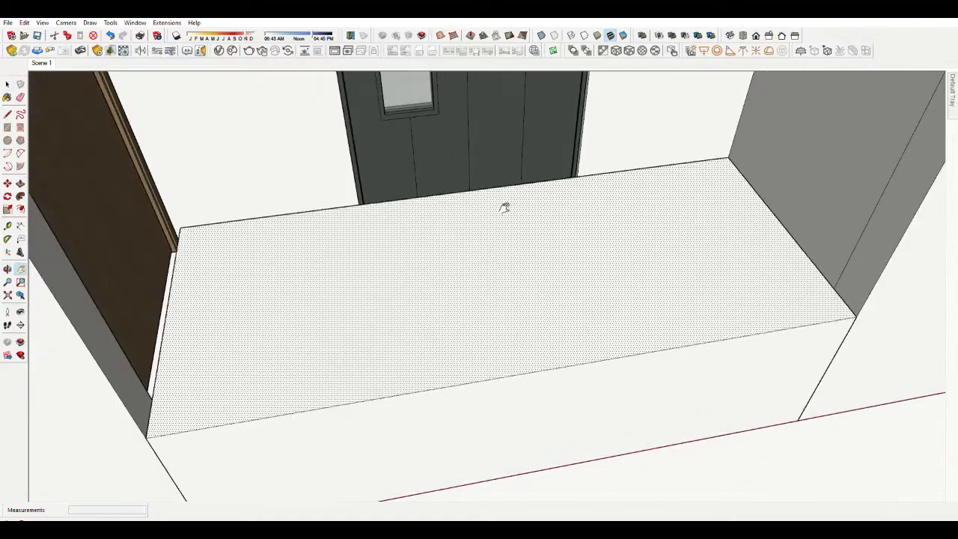
scroll(505, 207, up, 3)
scroll(532, 186, up, 3)
scroll(594, 357, down, 3)
scroll(534, 211, up, 3)
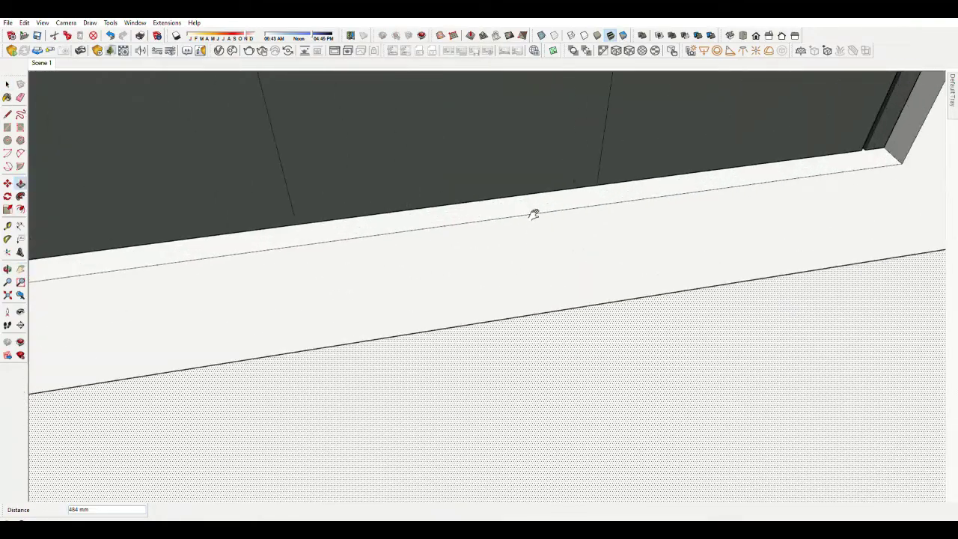
scroll(533, 214, down, 3)
key(t)
scroll(583, 336, up, 3)
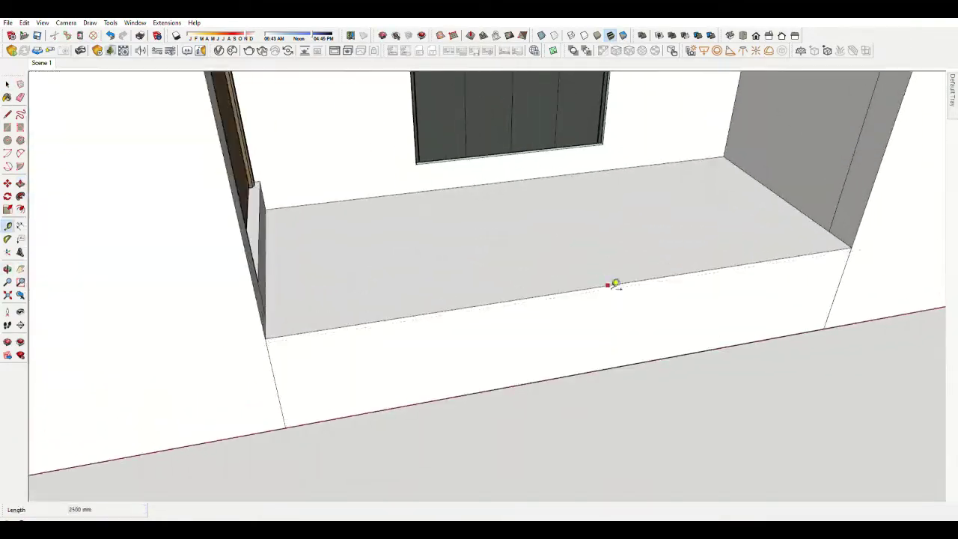
scroll(603, 364, up, 3)
scroll(564, 220, down, 3)
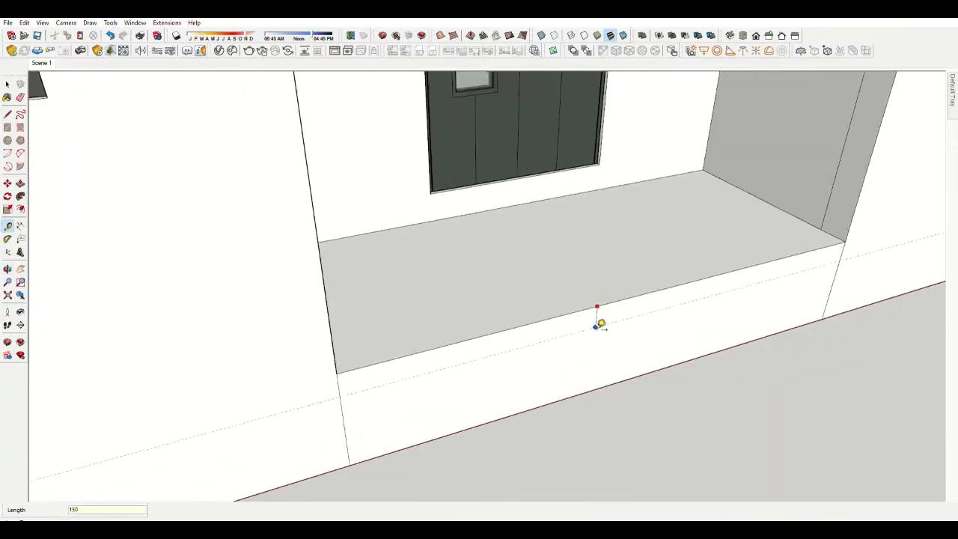
scroll(615, 358, down, 3)
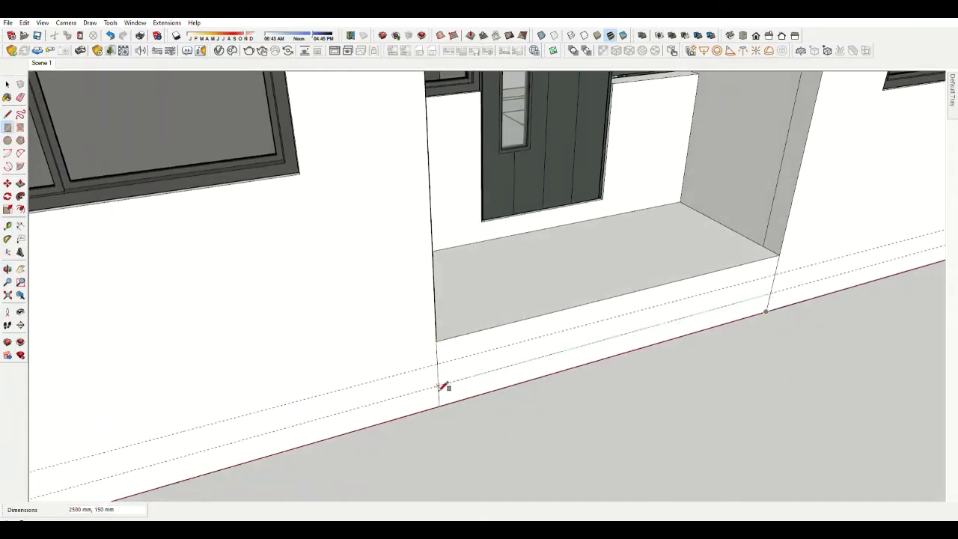
click(782, 275)
Extrude the step rectangle 500 mm and raise the lower step's top face.
scroll(544, 359, down, 3)
key(p)
click(654, 324)
scroll(657, 305, up, 2)
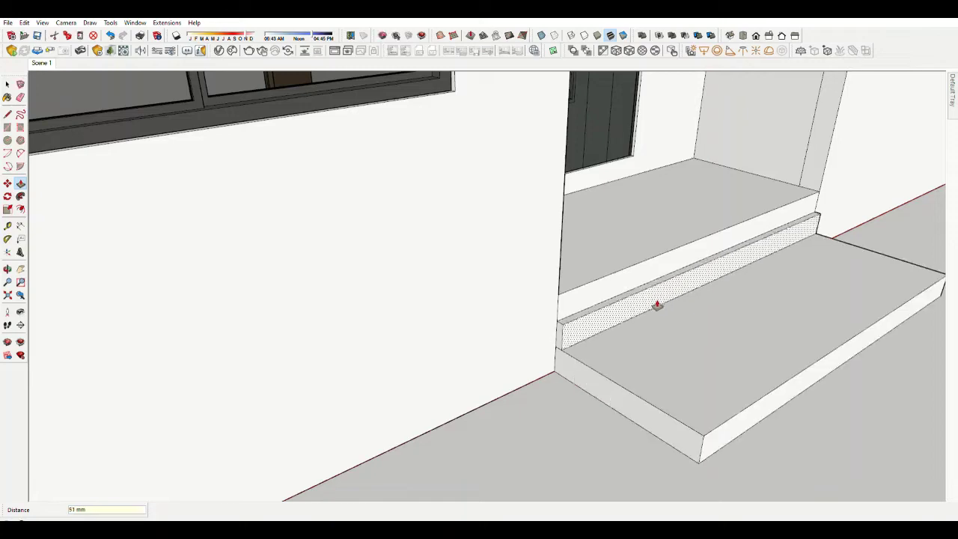
key(Return)
click(665, 344)
click(668, 354)
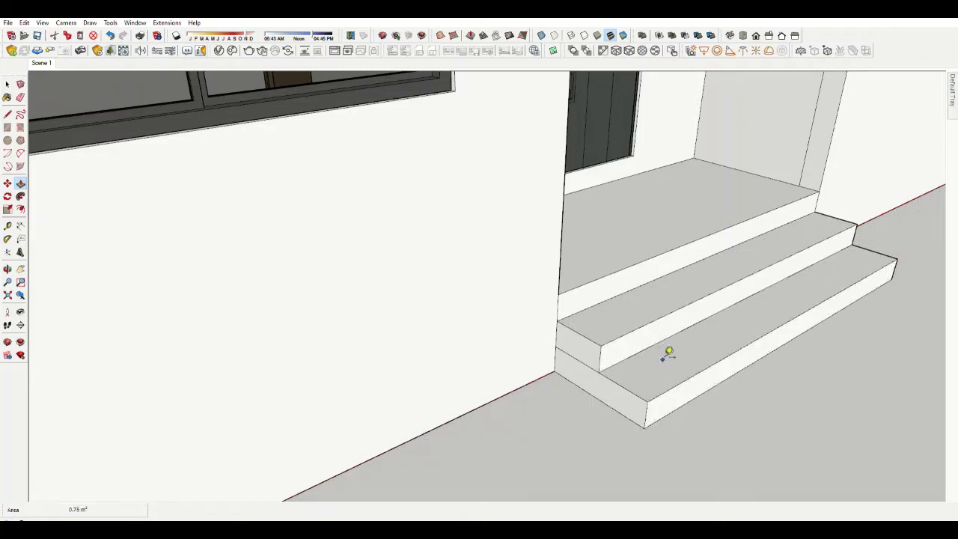
Move the lower step's face to form a thin overhanging tread nosing.
scroll(607, 346, up, 3)
key(space)
click(672, 429)
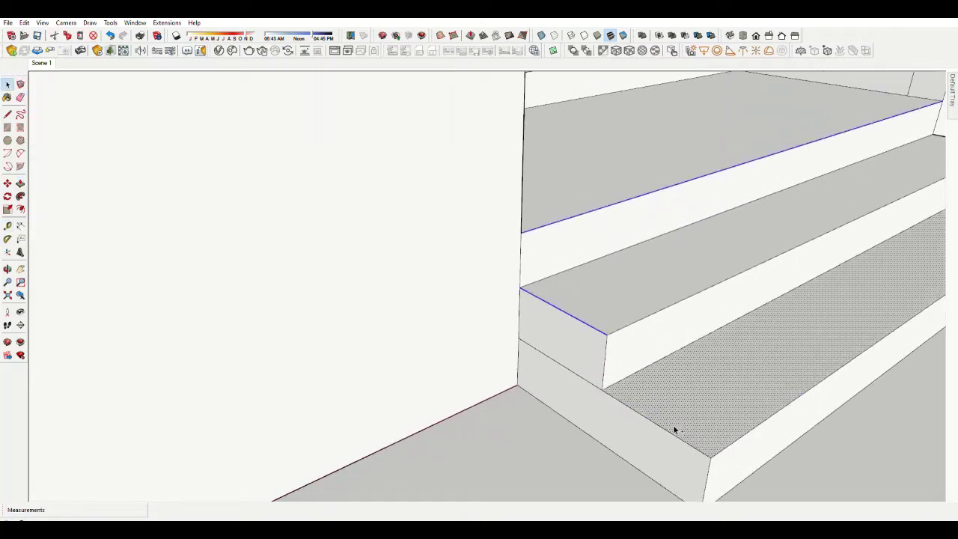
key(m)
scroll(614, 318, down, 1)
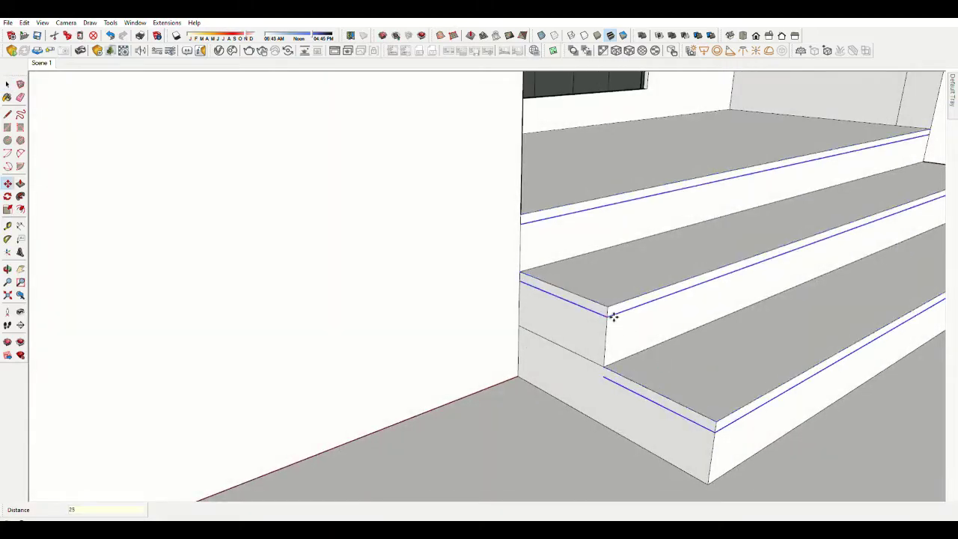
key(space)
mouse_move(597, 383)
middle_down()
mouse_move(494, 431)
mouse_move(507, 427)
middle_up()
key(l)
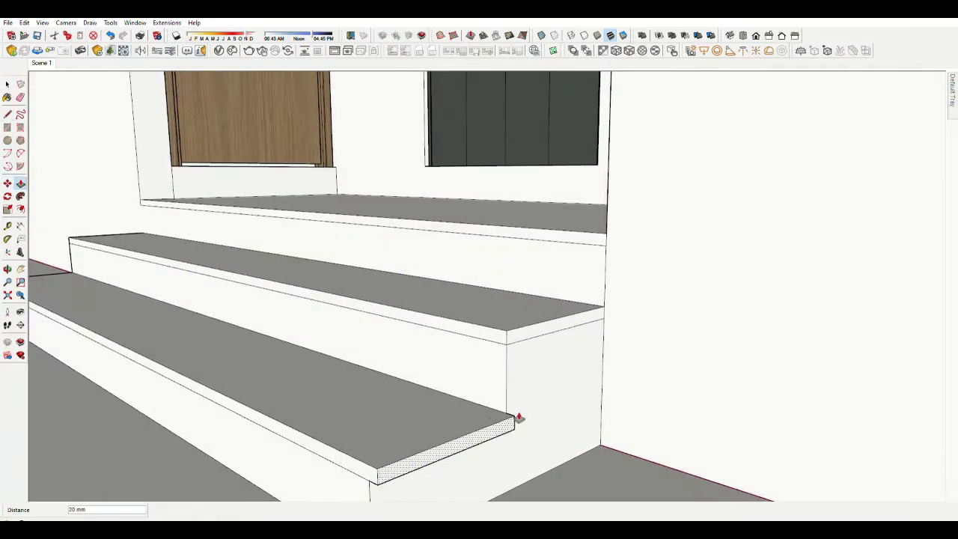
key(e)
middle_drag(614, 247, 527, 356)
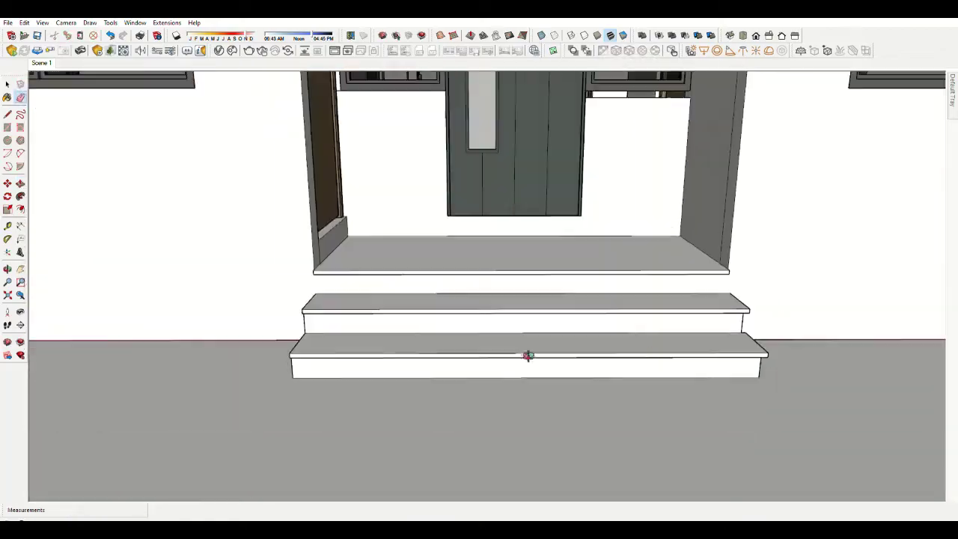
scroll(527, 355, up, 5)
middle_drag(421, 164, 614, 292)
Finish the threshold rectangle and set guide lines at the side entrance.
key(m)
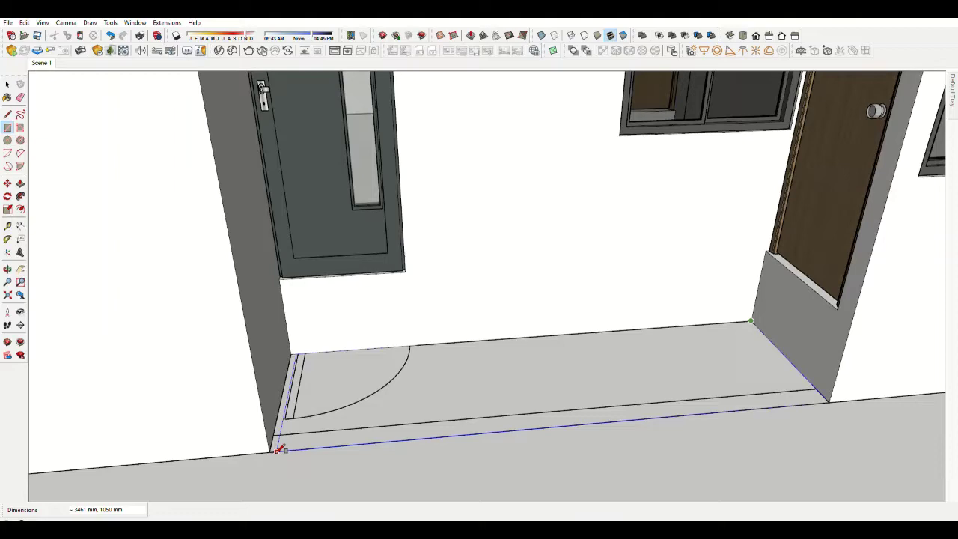
click(279, 449)
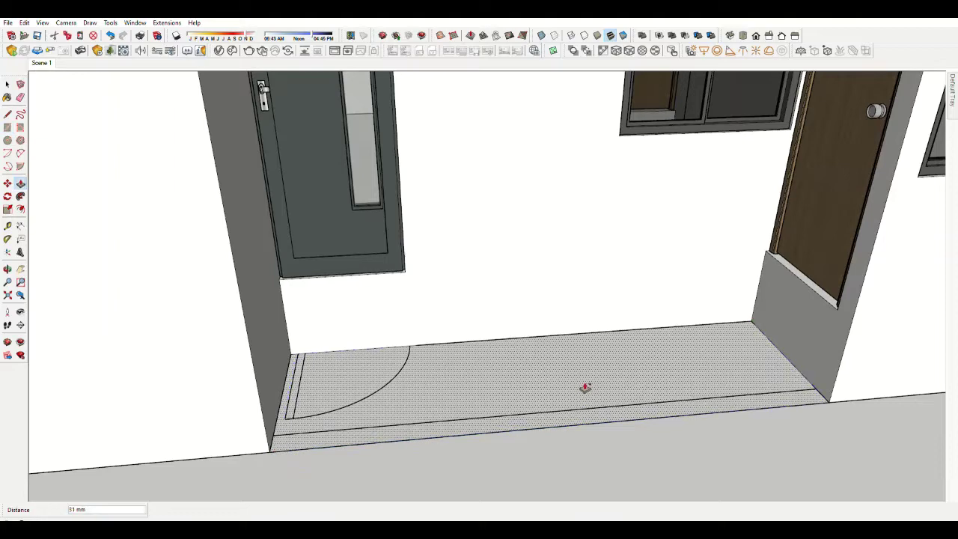
middle_drag(586, 387, 679, 325)
key(t)
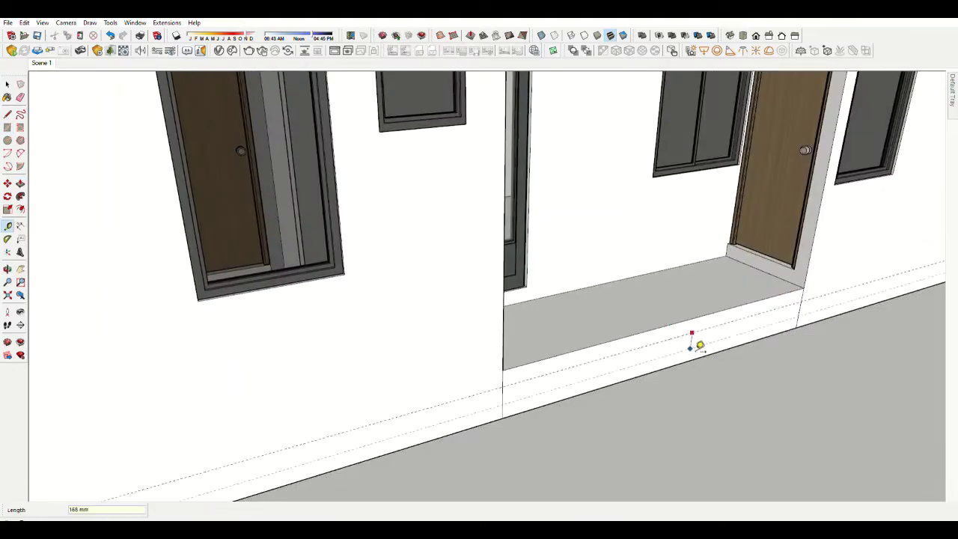
scroll(805, 297, up, 2)
key(r)
Draw the new step face and extrude it 300 mm outward.
middle_drag(408, 441, 519, 422)
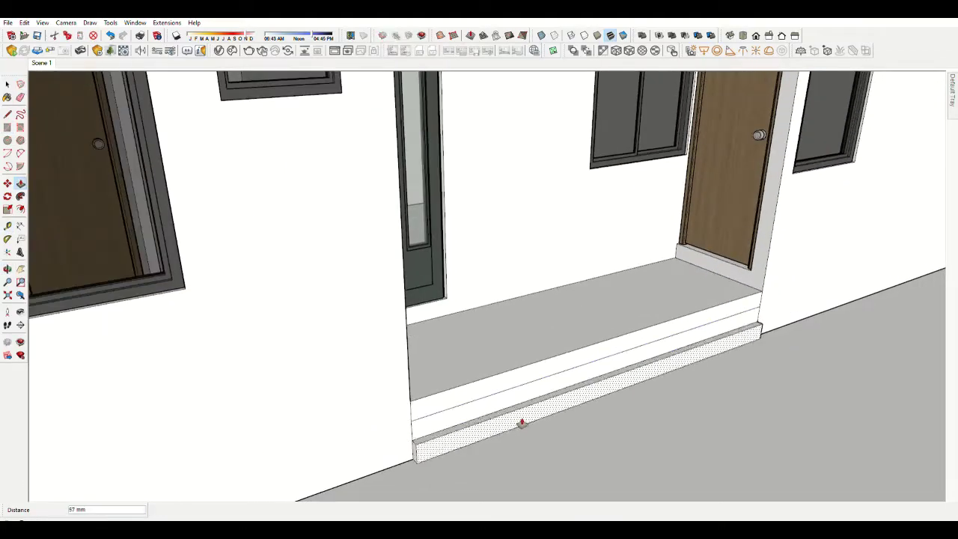
key(p)
click(520, 422)
text(0)
key(Return)
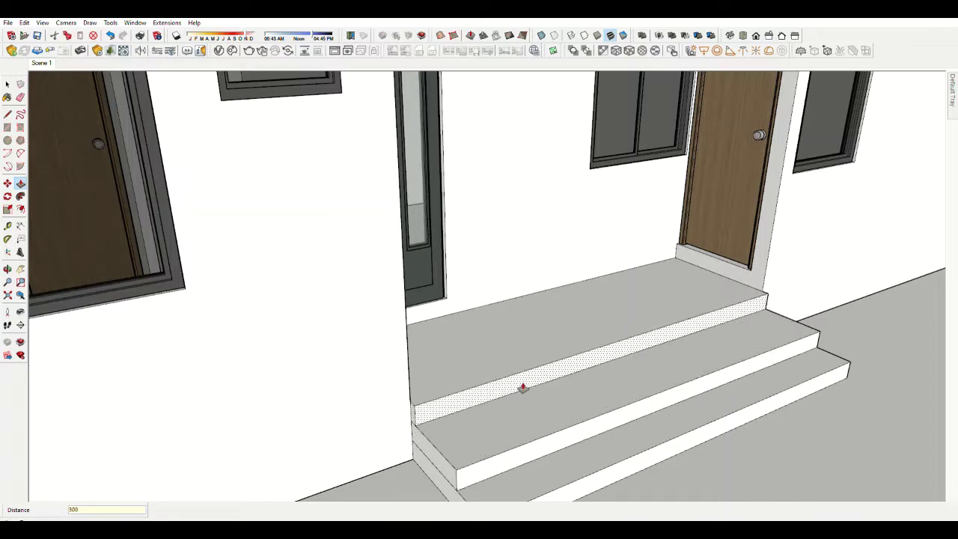
key(Return)
scroll(522, 388, down, 3)
Push out the top step's tread edge into a 25 mm nosing.
key(space)
scroll(555, 429, up, 2)
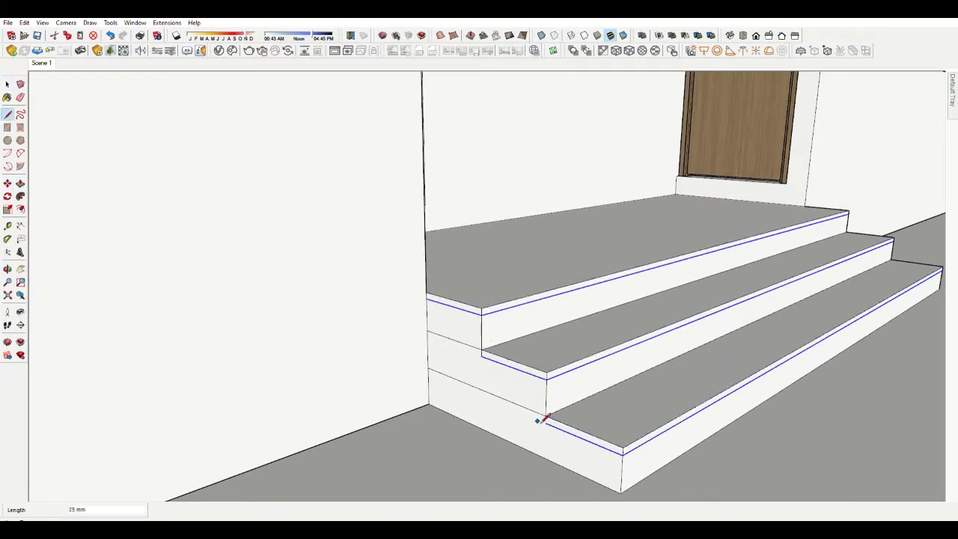
scroll(484, 355, up, 1)
key(p)
click(467, 306)
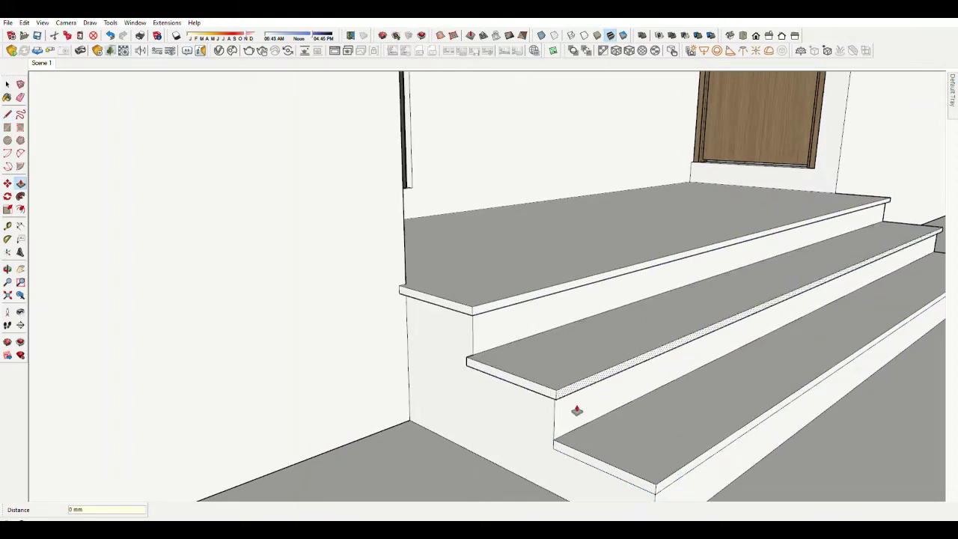
scroll(690, 464, down, 3)
middle_drag(353, 336, 452, 424)
key(space)
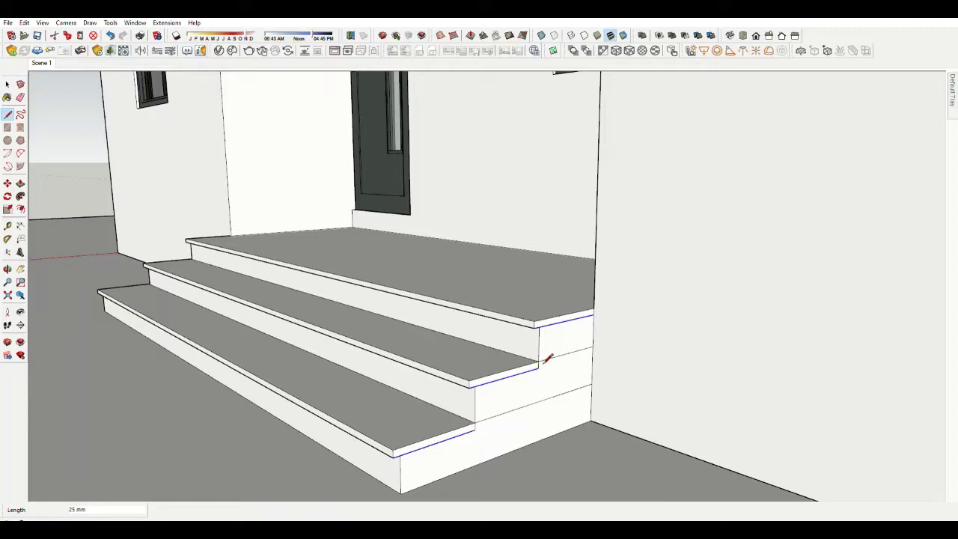
key(Escape)
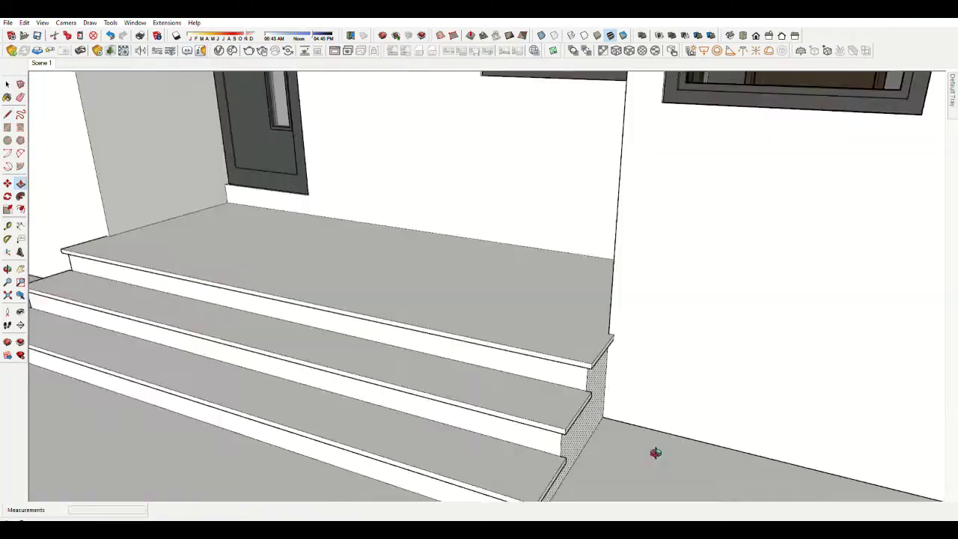
Zoom out to the whole house and start Tape Measure guides by the side door.
scroll(656, 452, down, 4)
middle_drag(656, 451, 530, 349)
key(space)
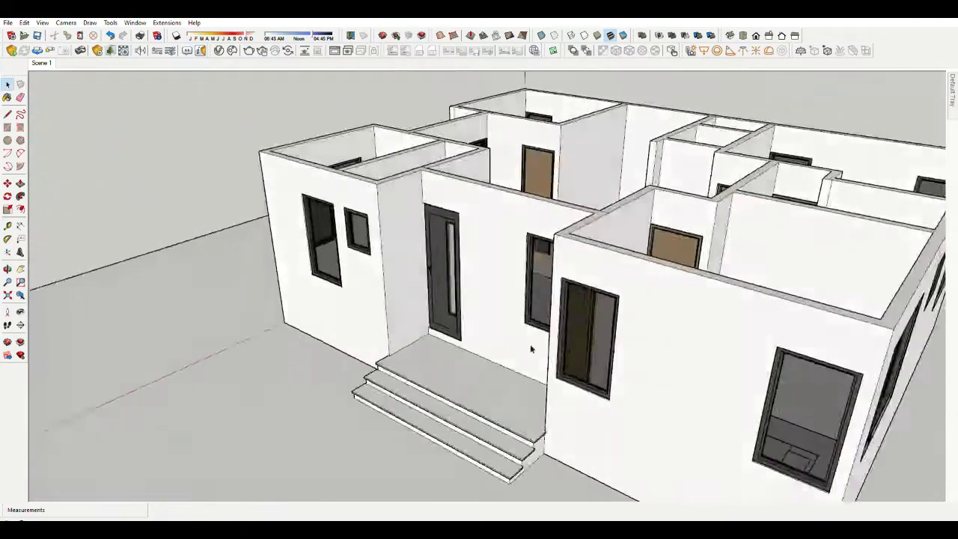
scroll(529, 349, down, 5)
key(t)
scroll(367, 309, up, 8)
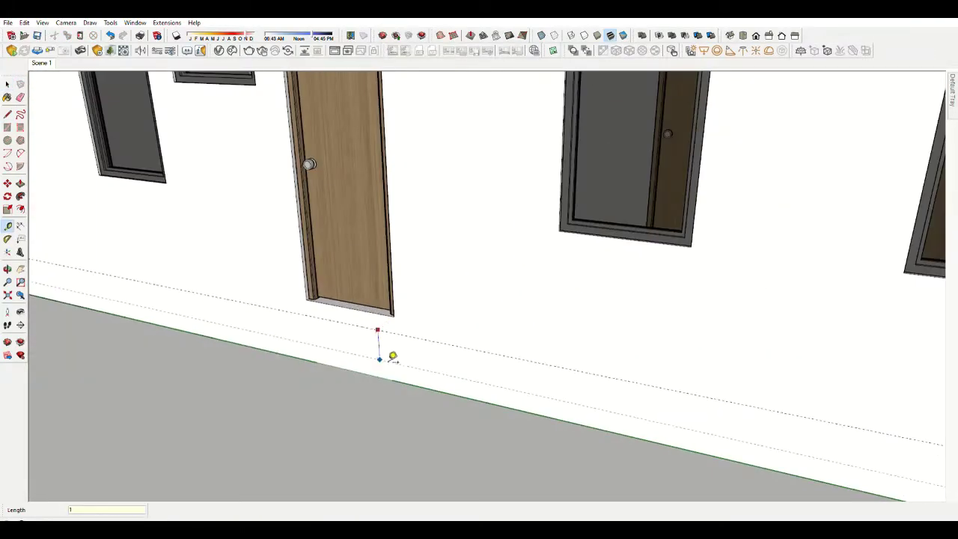
scroll(411, 373, up, 2)
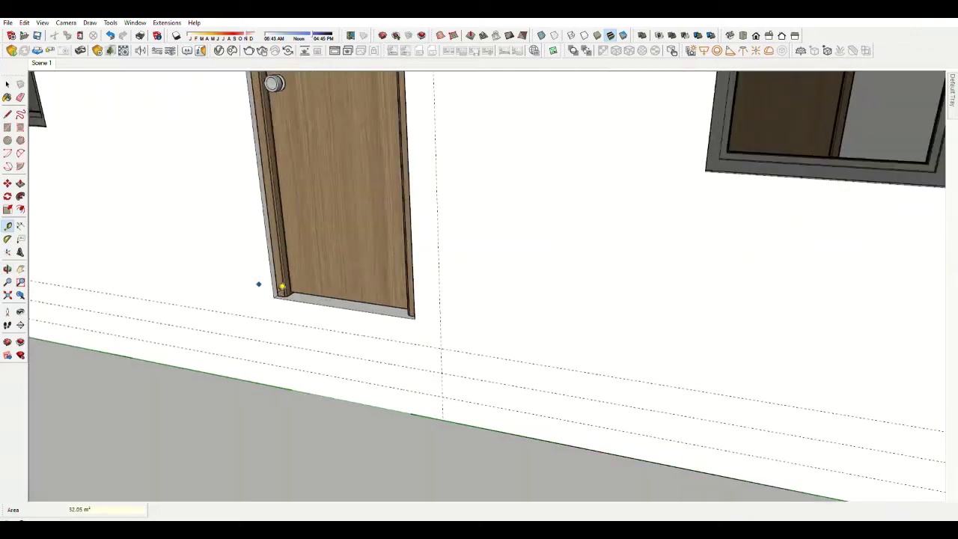
scroll(258, 283, up, 2)
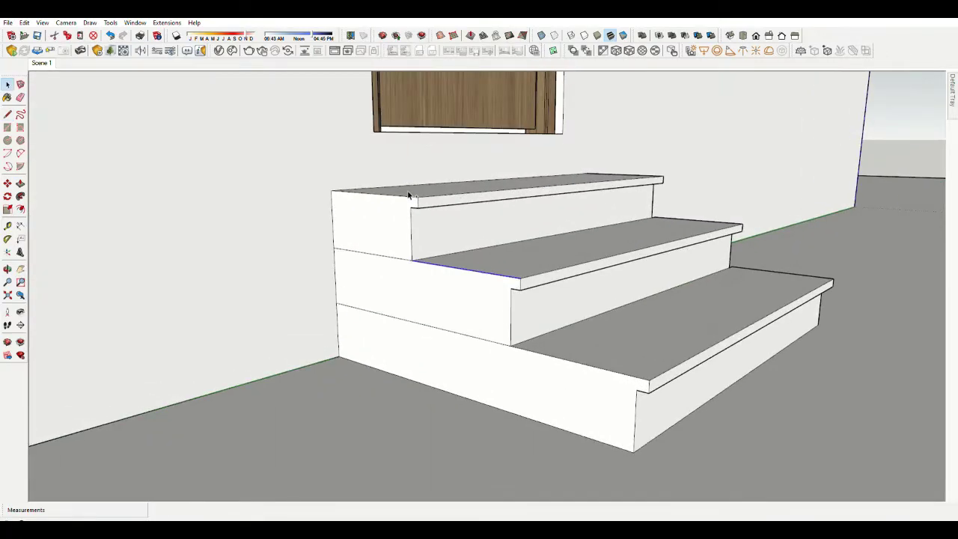
Select the step front edges and bottom riser face to form 25 mm nosings.
ctrl+click(409, 194)
ctrl+click(546, 360)
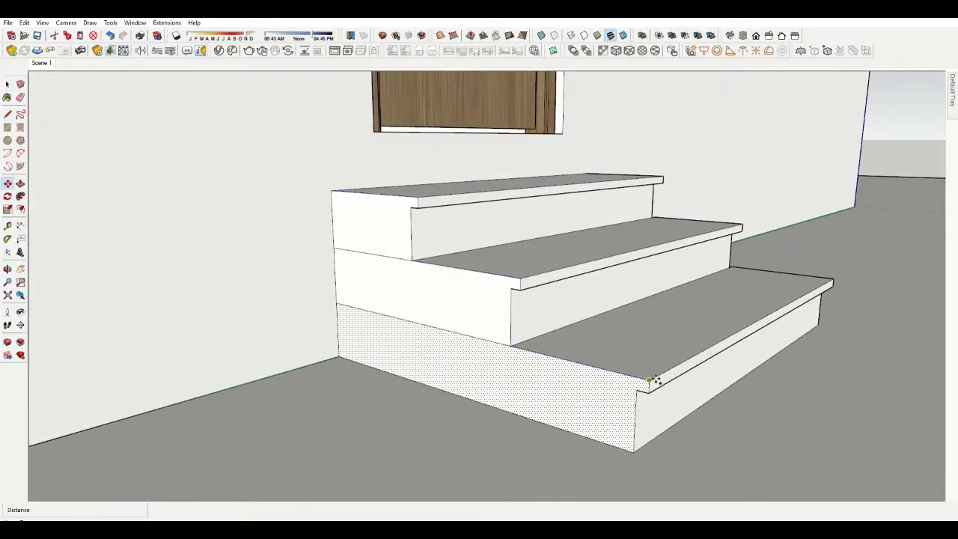
key(space)
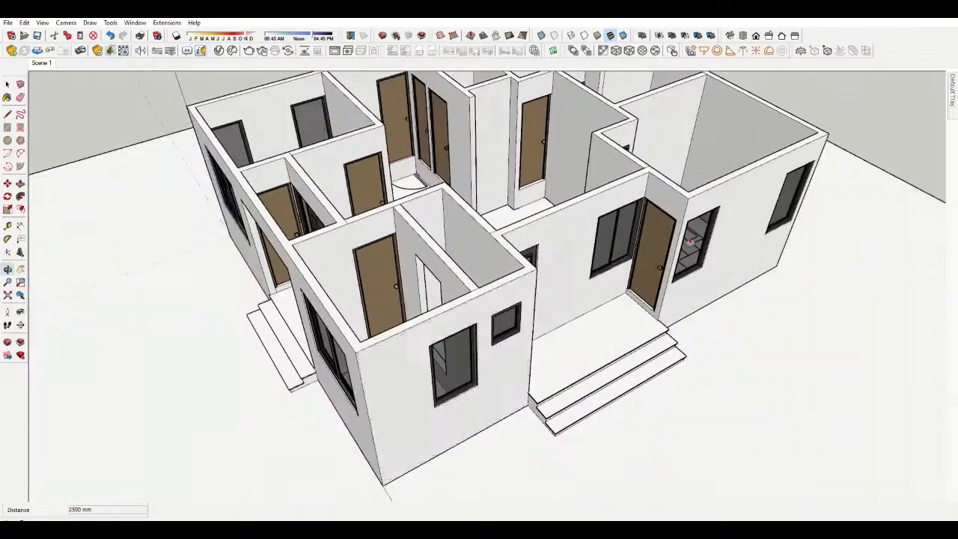
scroll(694, 174, up, 5)
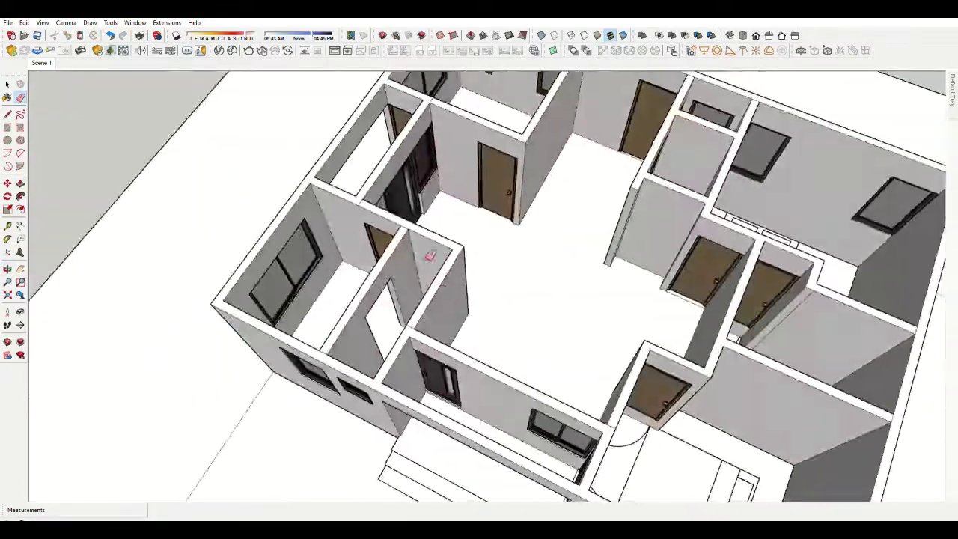
middle_drag(430, 256, 351, 338)
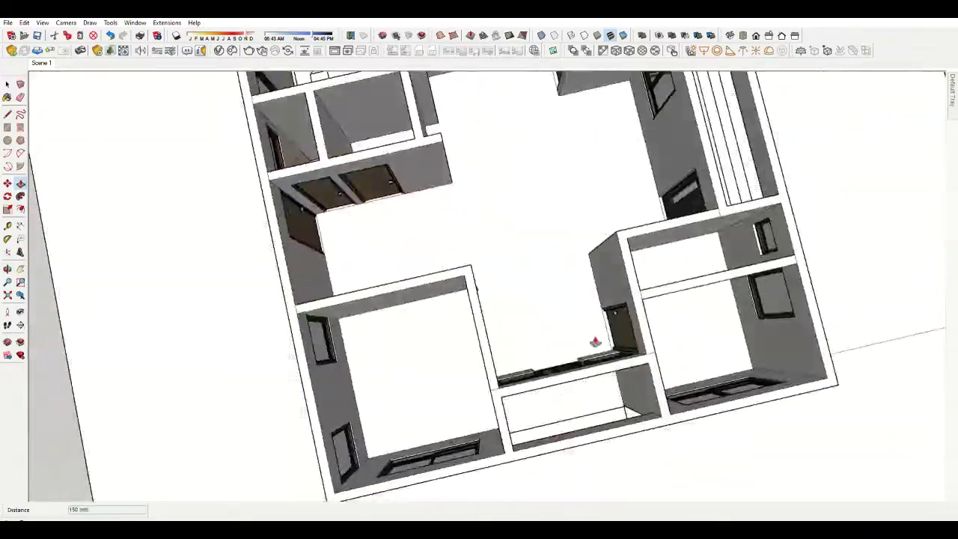
middle_drag(595, 342, 436, 203)
scroll(436, 203, up, 4)
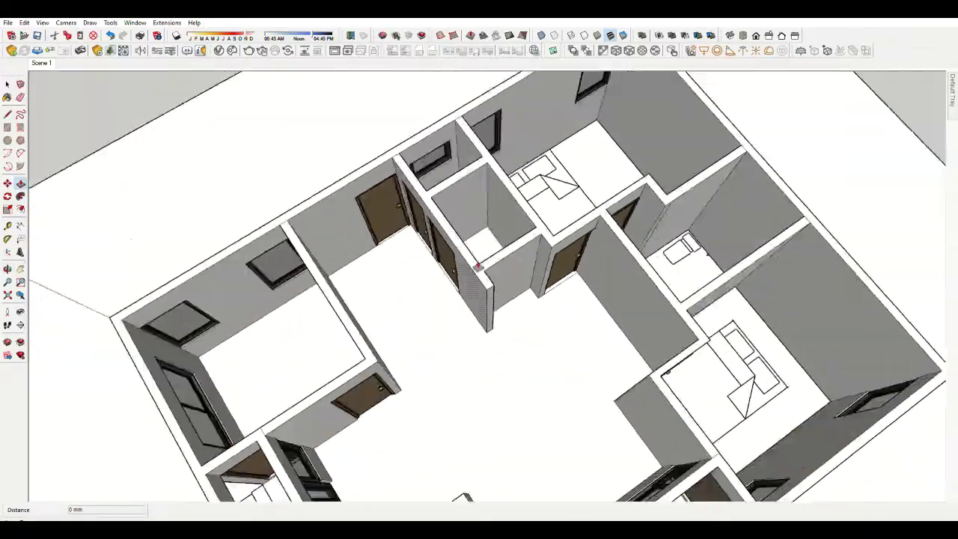
scroll(453, 202, up, 4)
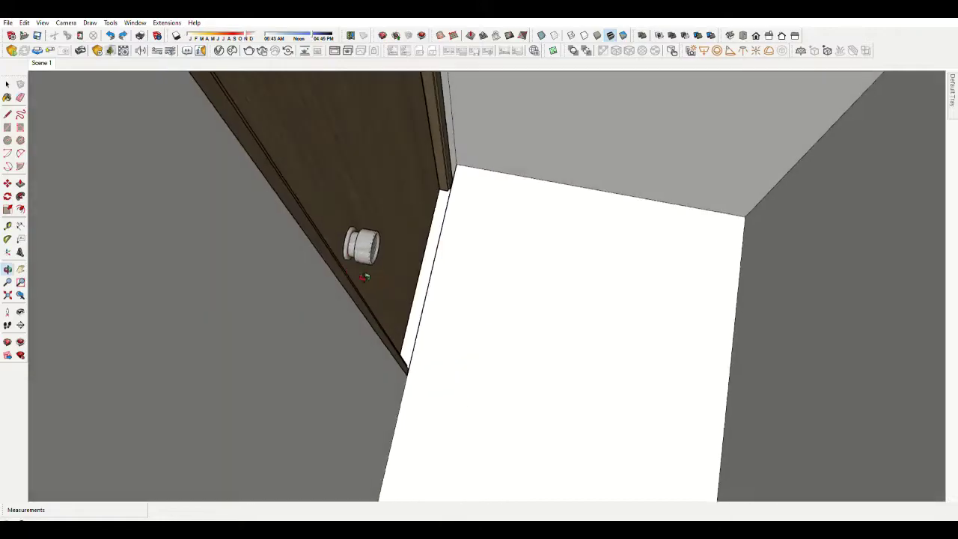
scroll(568, 310, down, 3)
scroll(550, 318, down, 3)
scroll(546, 318, down, 3)
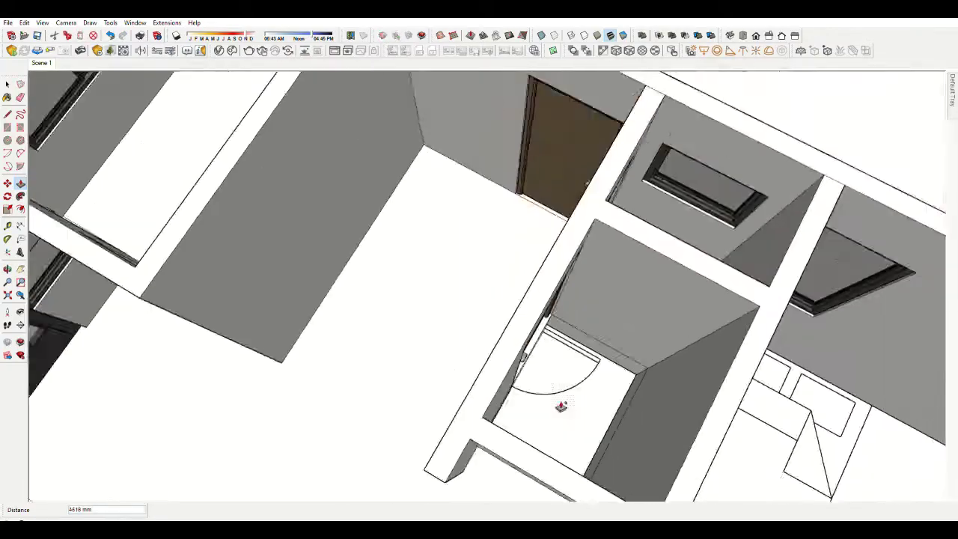
scroll(546, 318, up, 3)
middle_drag(530, 313, 342, 279)
scroll(513, 271, down, 3)
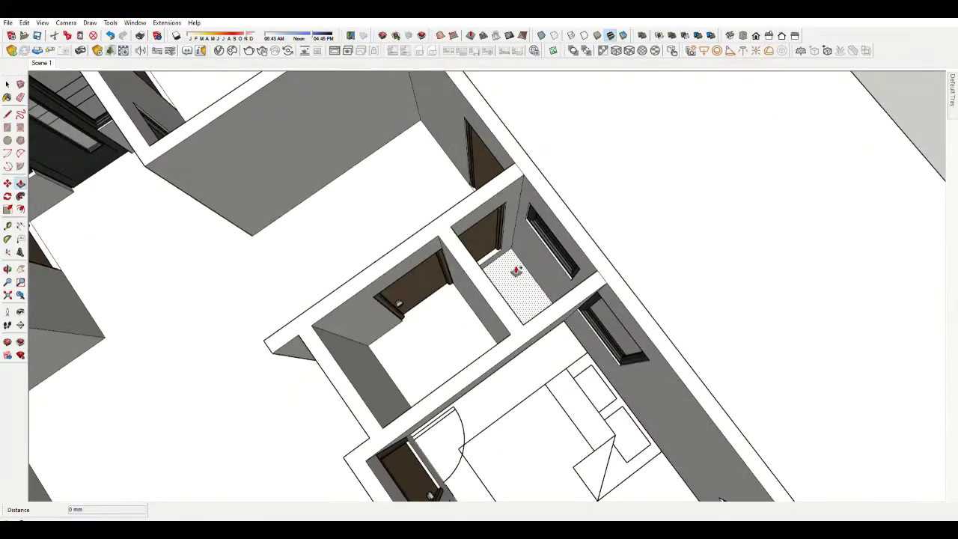
scroll(498, 261, up, 3)
scroll(497, 261, down, 5)
key(m)
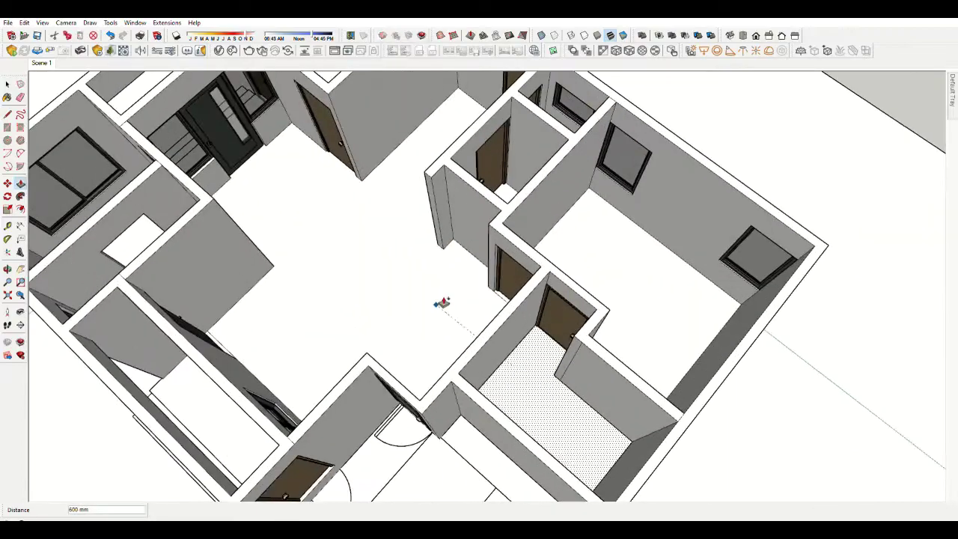
key(e)
scroll(524, 345, up, 5)
scroll(569, 352, down, 2)
scroll(612, 425, down, 5)
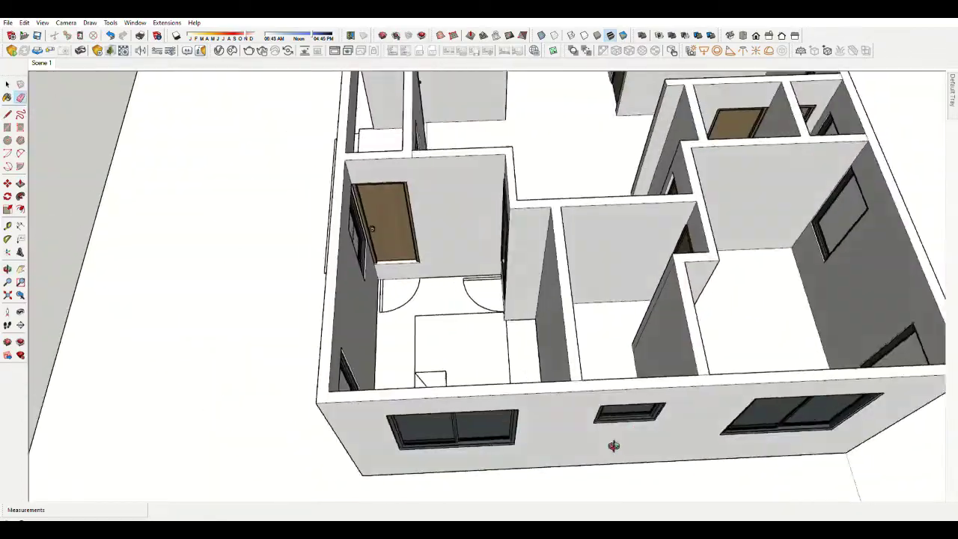
scroll(462, 348, up, 2)
scroll(402, 270, up, 2)
scroll(654, 392, up, 2)
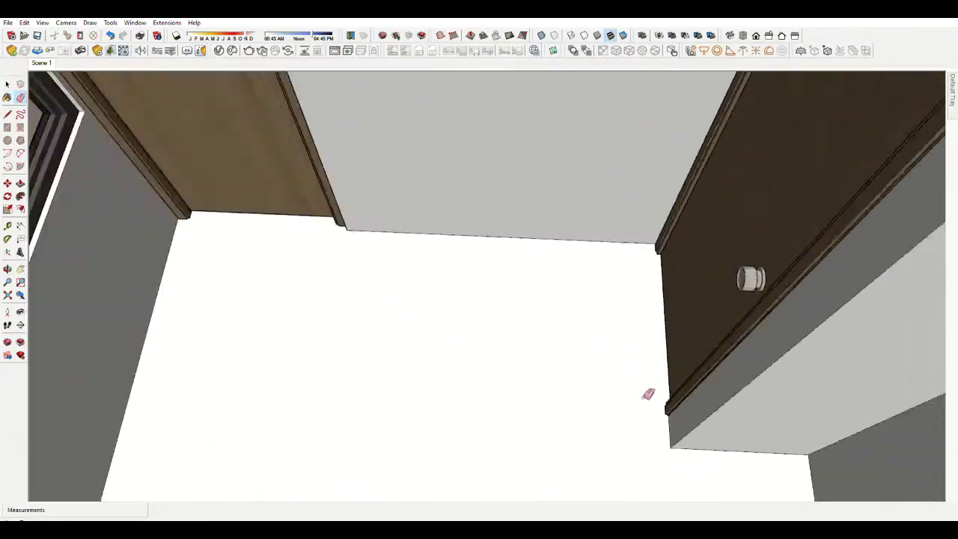
scroll(648, 393, down, 5)
scroll(547, 274, down, 2)
scroll(525, 253, up, 4)
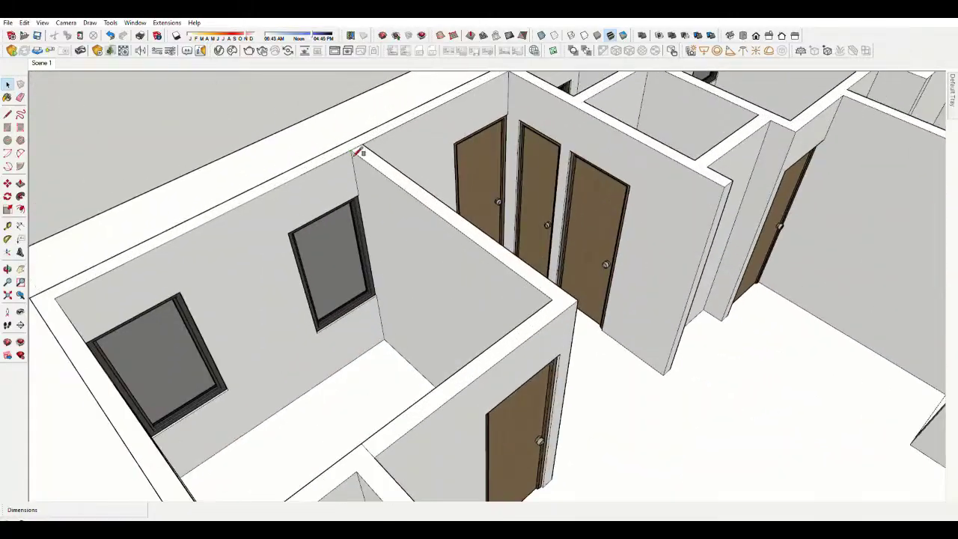
scroll(524, 254, down, 3)
middle_drag(524, 254, 475, 186)
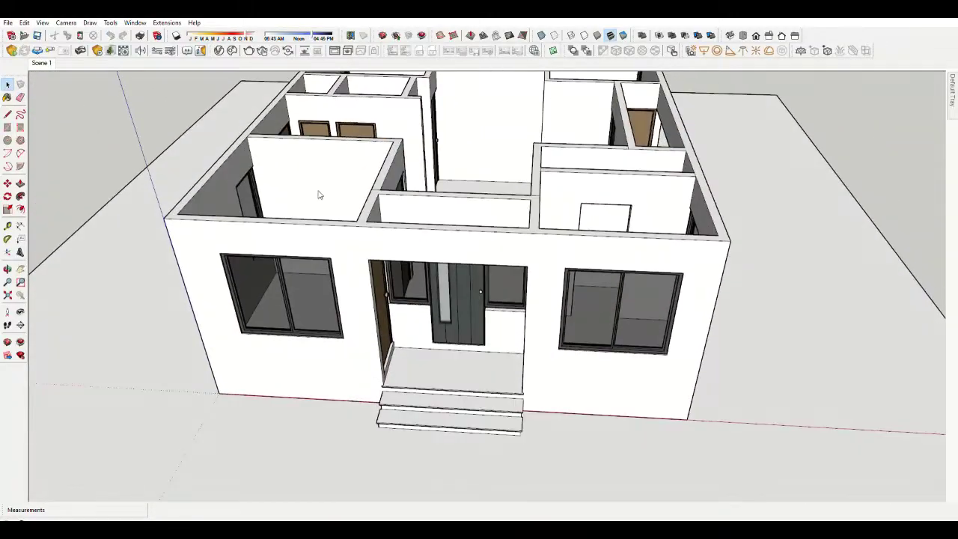
Draw a rectangle across the wall tops from a corner to close the rooms over.
middle_drag(546, 247, 567, 353)
scroll(384, 128, up, 5)
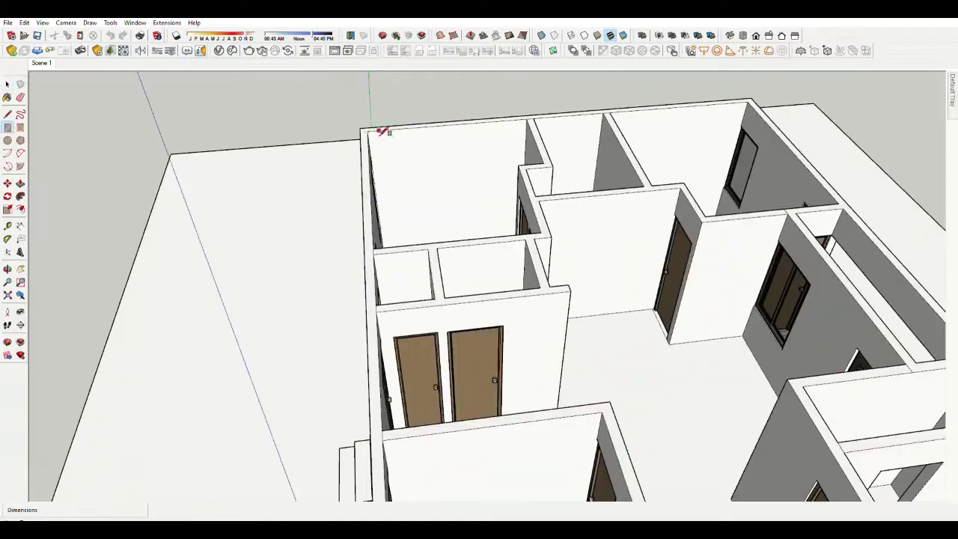
scroll(545, 171, up, 3)
key(r)
click(548, 131)
scroll(537, 218, up, 3)
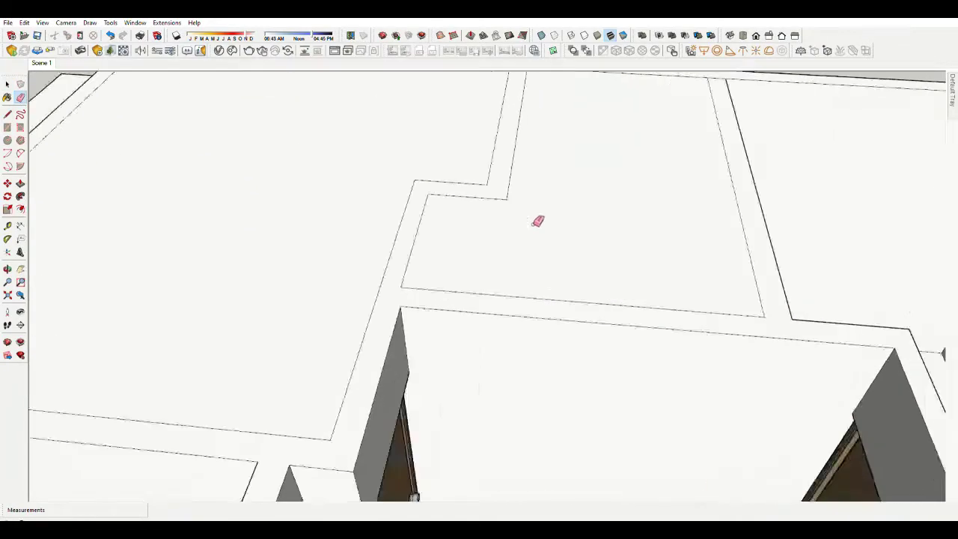
scroll(483, 201, up, 3)
scroll(475, 317, down, 5)
scroll(599, 283, up, 2)
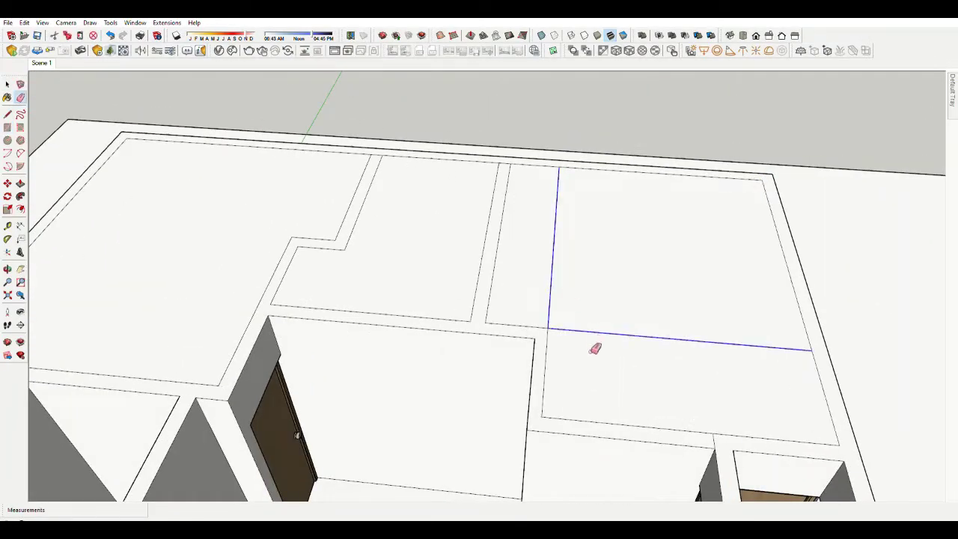
scroll(595, 348, down, 5)
scroll(349, 342, up, 2)
scroll(442, 376, up, 2)
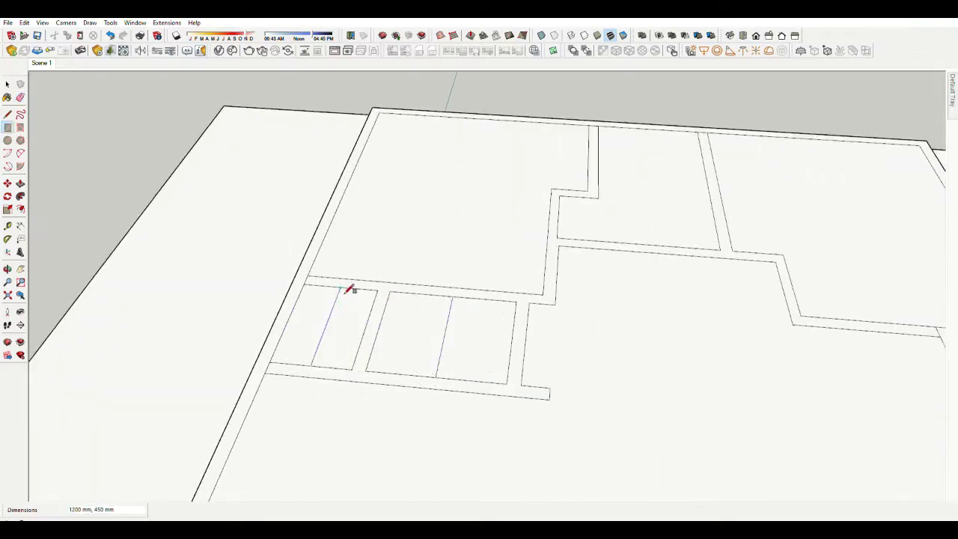
scroll(349, 288, down, 5)
scroll(522, 269, up, 3)
scroll(505, 321, up, 2)
Erase the stray edges left on the new roof slab.
key(e)
scroll(672, 228, up, 1)
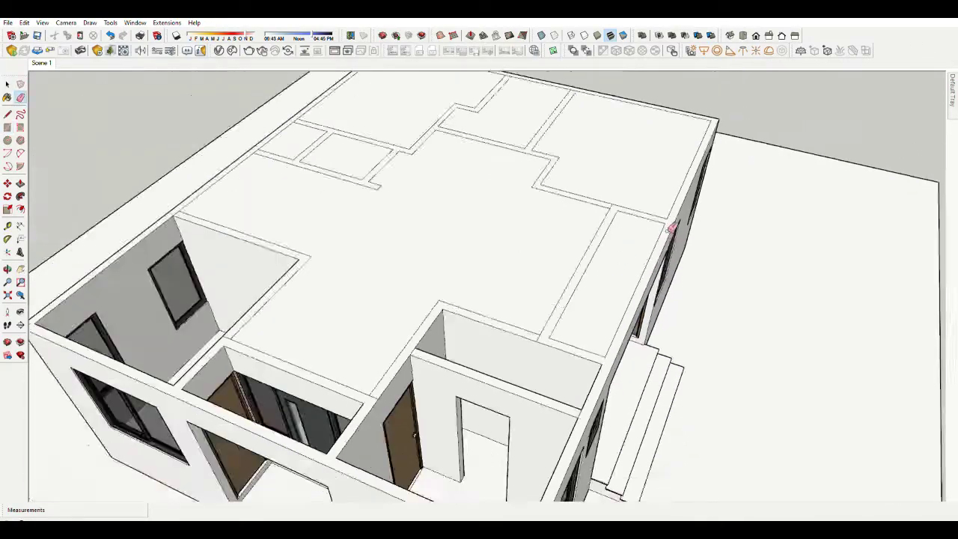
scroll(466, 363, up, 3)
scroll(484, 315, up, 1)
scroll(307, 265, down, 5)
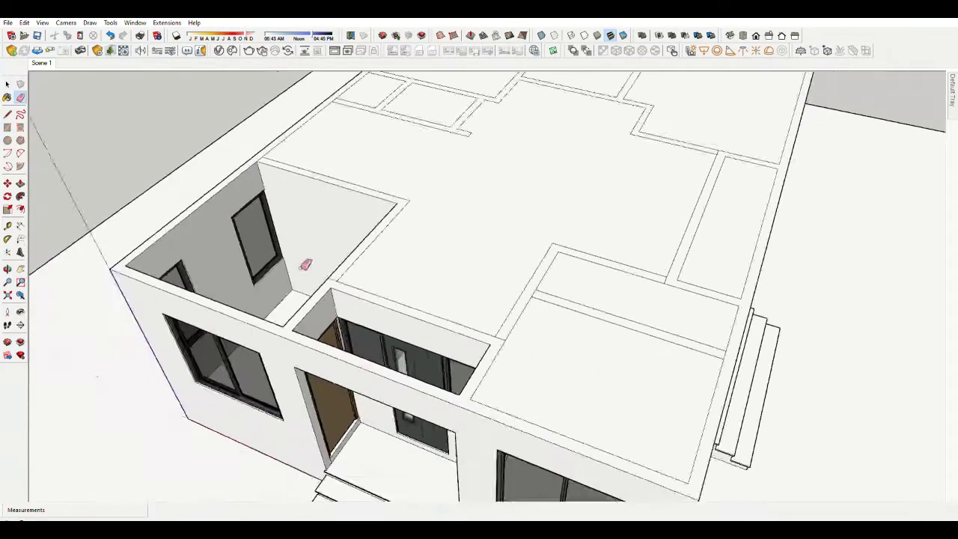
scroll(340, 205, up, 2)
scroll(350, 341, up, 3)
Draw a vertical guide line up from the middle of the front roof edge.
scroll(350, 341, down, 4)
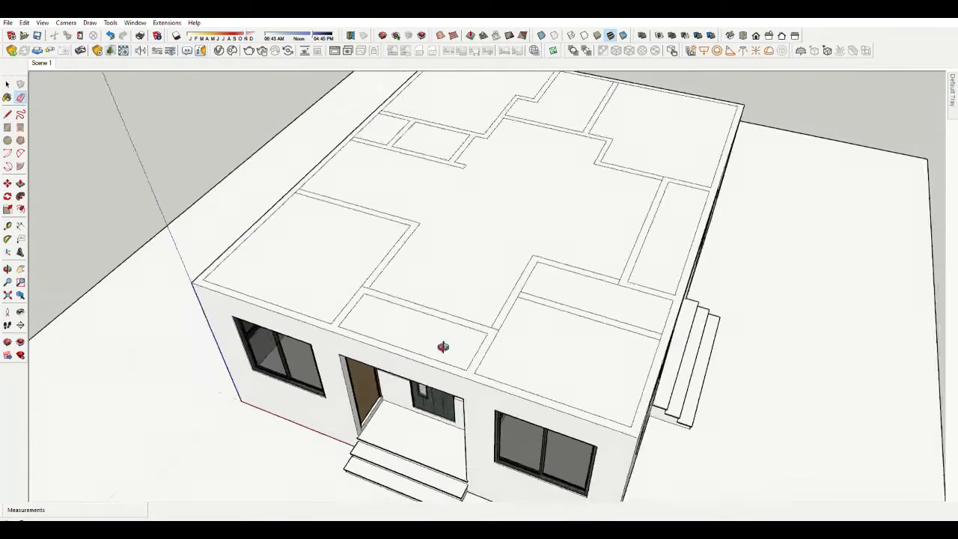
key(l)
scroll(442, 346, up, 2)
click(513, 288)
scroll(524, 220, down, 1)
scroll(534, 277, up, 1)
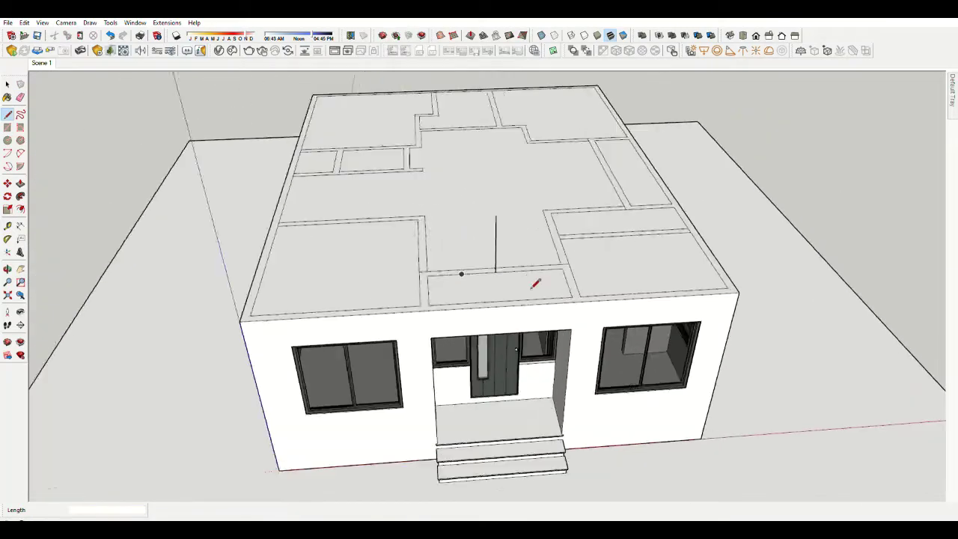
scroll(474, 292, up, 3)
key(space)
scroll(487, 314, up, 1)
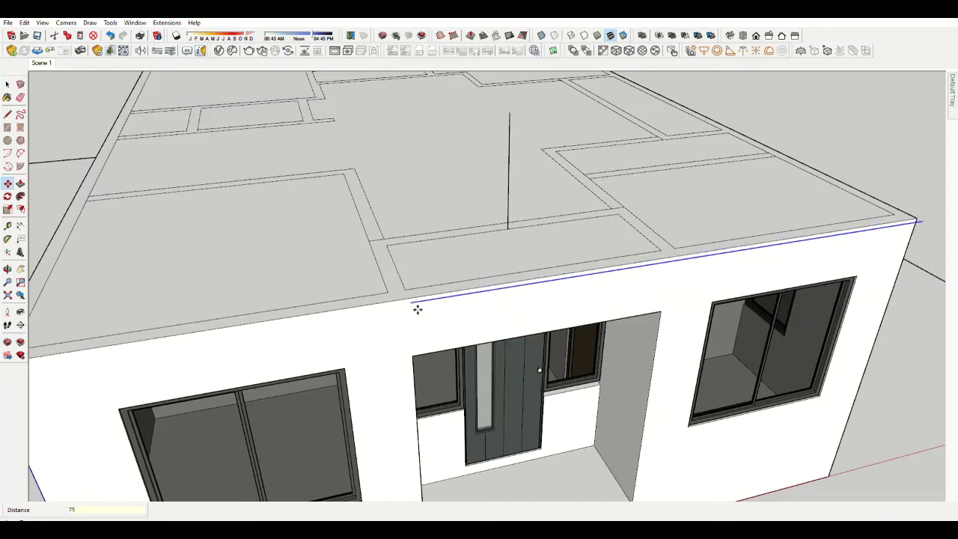
scroll(668, 299, down, 2)
scroll(669, 300, down, 3)
scroll(581, 293, down, 3)
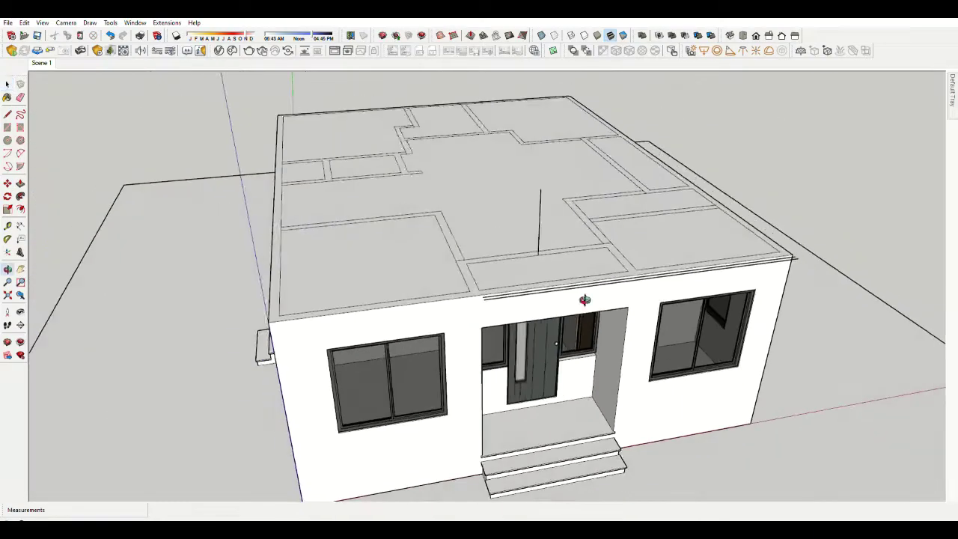
Copy the roof edge 75 mm down and draw a thin ledge above the entrance.
middle_drag(582, 293, 469, 244)
scroll(469, 245, up, 3)
scroll(524, 269, up, 1)
scroll(598, 285, up, 2)
key(m)
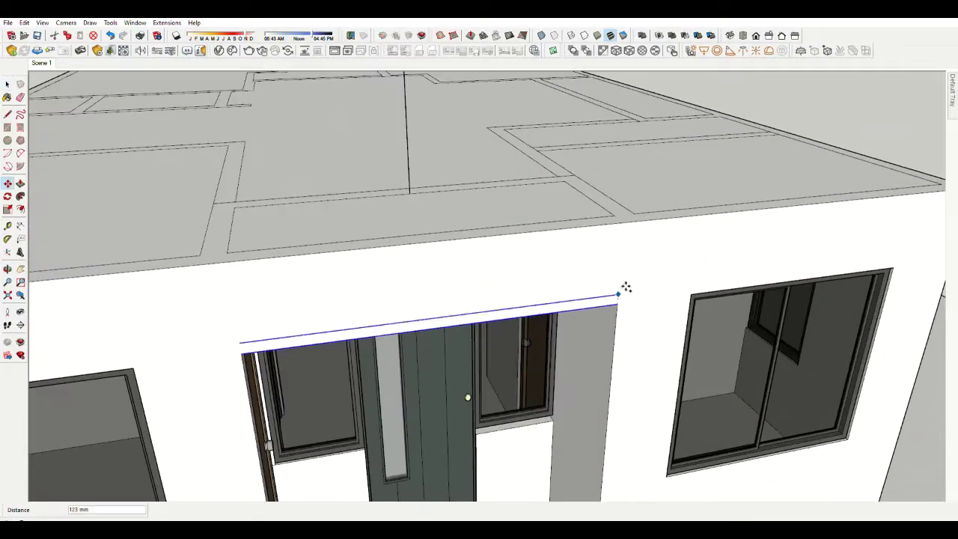
scroll(624, 288, down, 3)
scroll(647, 252, up, 3)
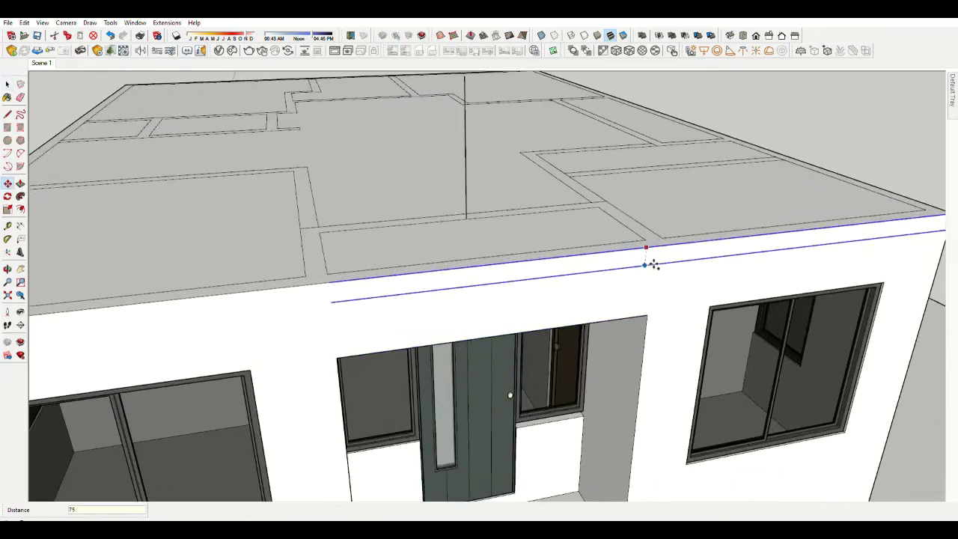
key(l)
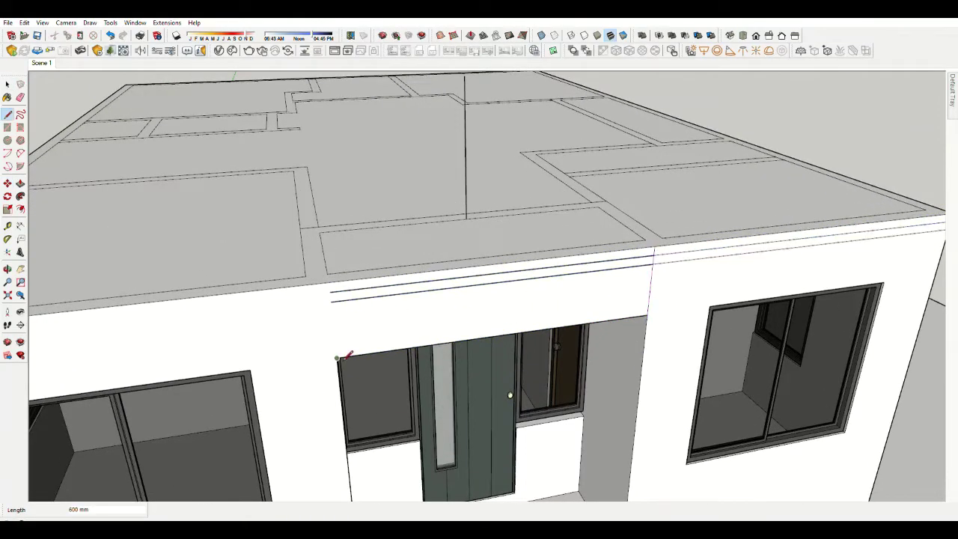
scroll(460, 332, down, 2)
scroll(299, 360, down, 2)
key(space)
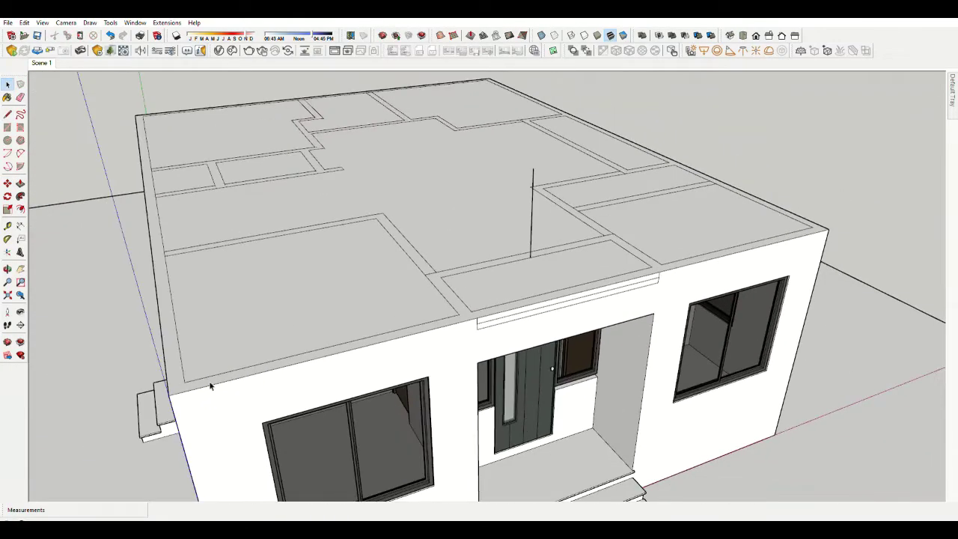
Draw a sloping line from the front roof edge to the top of the vertical guide.
click(167, 336)
click(533, 169)
scroll(533, 169, down, 1)
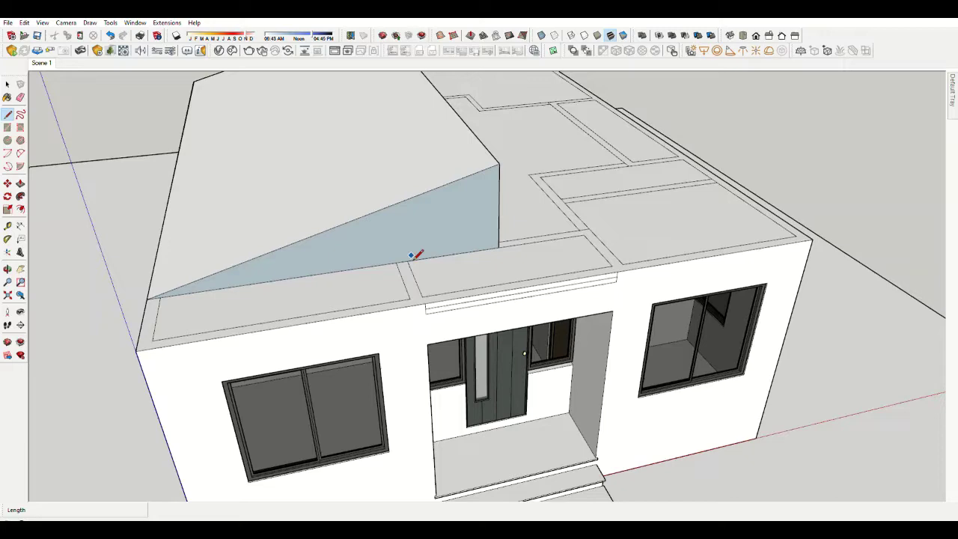
scroll(411, 256, up, 1)
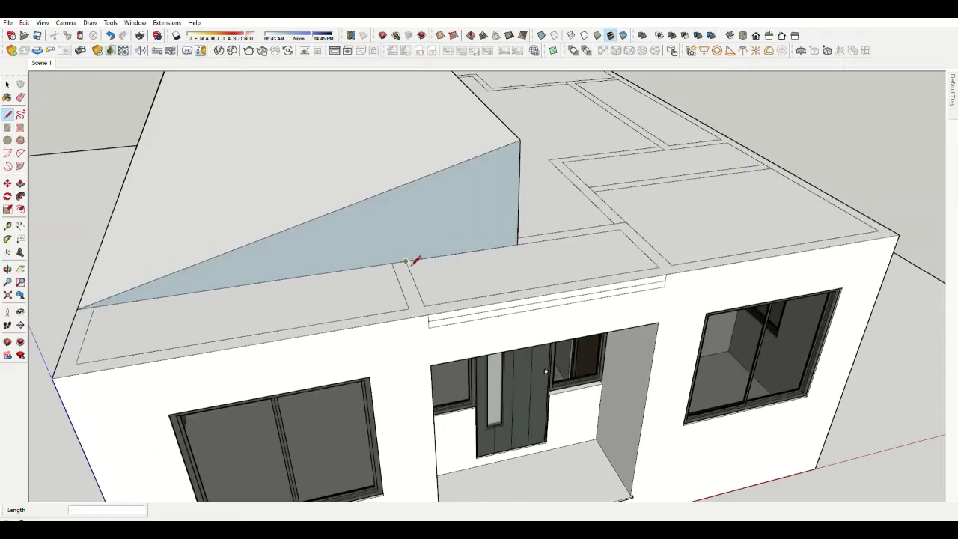
middle_drag(416, 222, 499, 245)
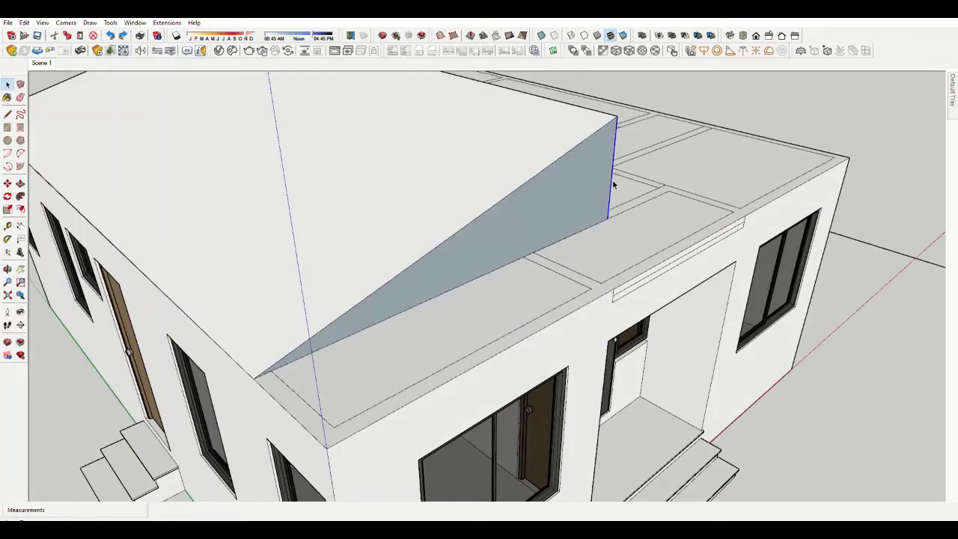
Move the wedge roof block into its new position over the house.
key(m)
click(513, 240)
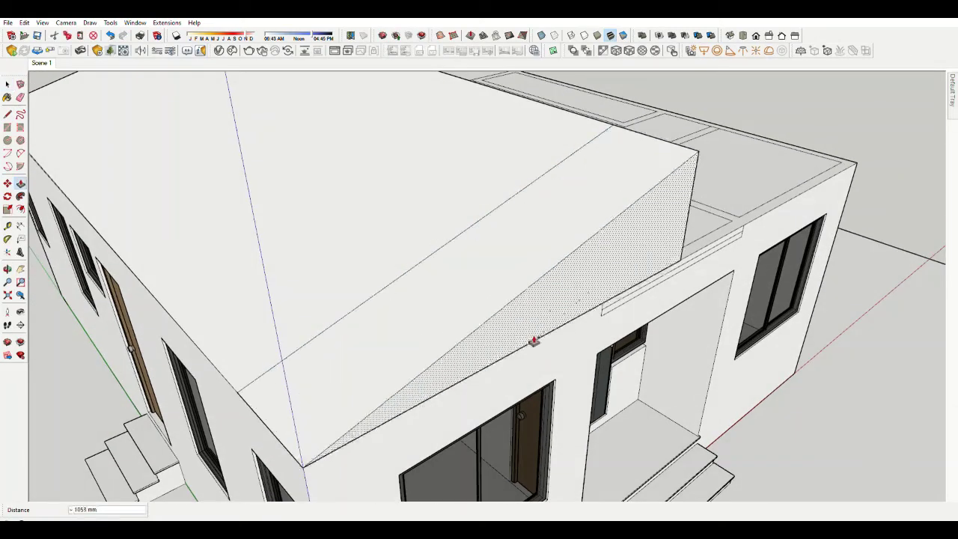
click(484, 374)
key(l)
middle_drag(484, 374, 571, 316)
key(Escape)
middle_drag(567, 217, 568, 297)
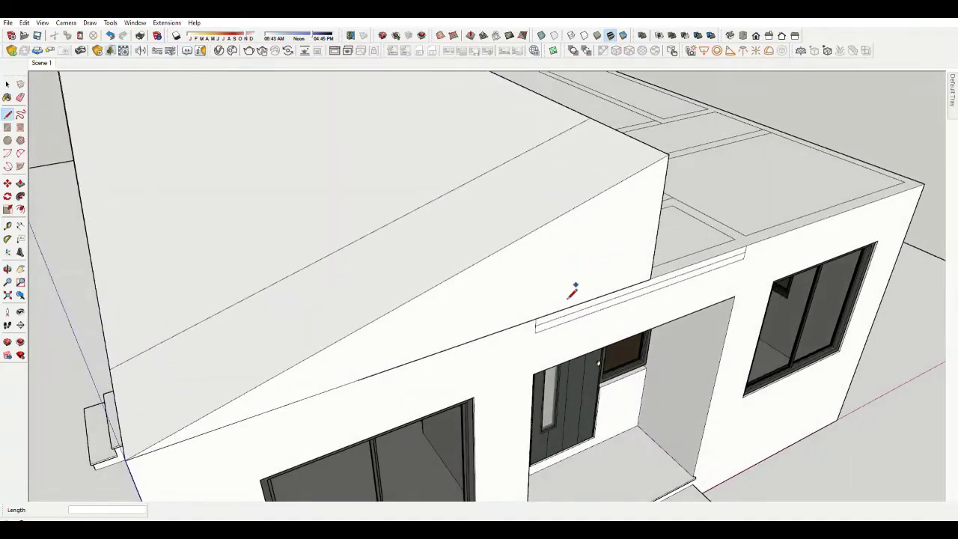
key(space)
mouse_move(612, 235)
middle_down()
mouse_move(406, 246)
mouse_move(351, 80)
mouse_move(474, 265)
mouse_move(419, 272)
middle_up()
scroll(418, 271, down, 5)
Start additional roof lines from a roof corner.
key(l)
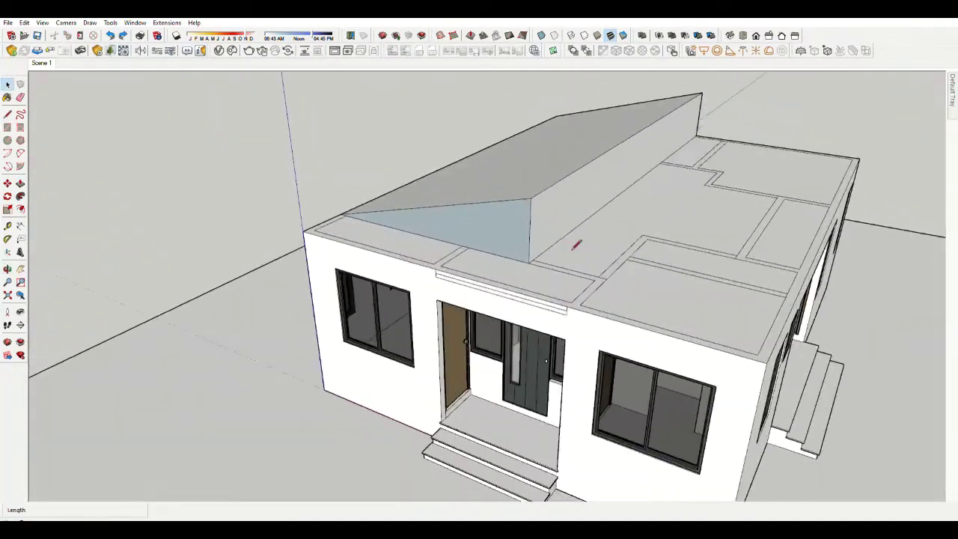
click(529, 262)
middle_drag(530, 263, 779, 340)
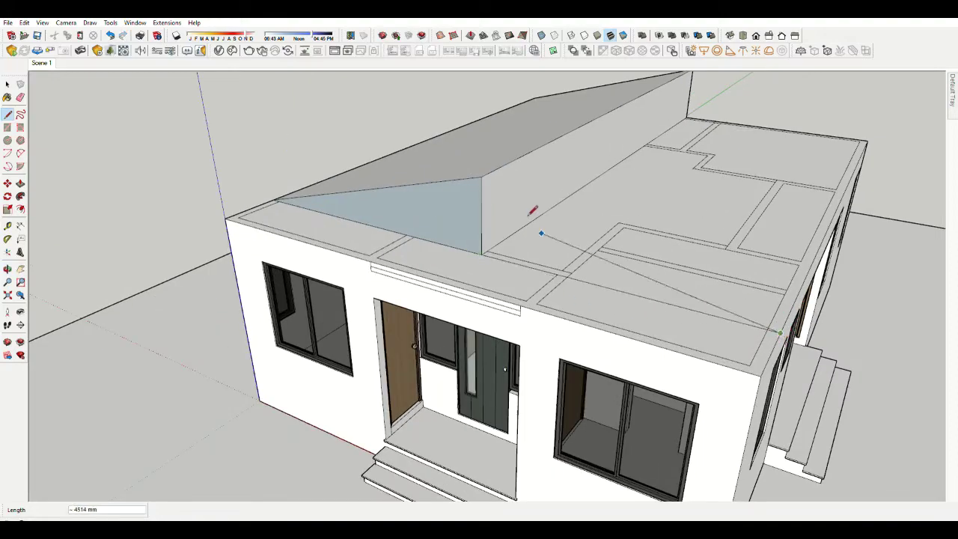
middle_drag(564, 227, 618, 199)
scroll(804, 165, down, 5)
Remove the vertical guide line from the roof.
middle_drag(803, 164, 426, 205)
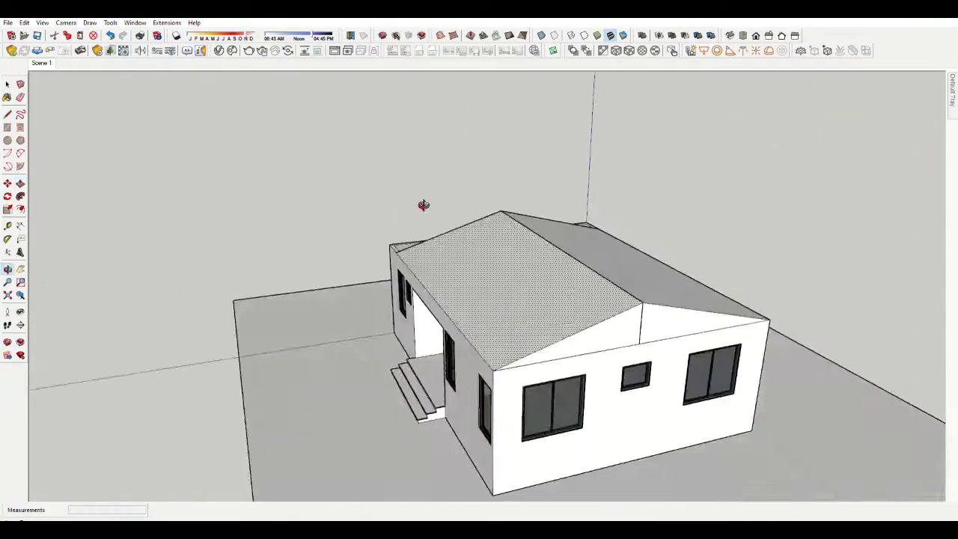
scroll(659, 351, up, 10)
scroll(659, 351, down, 2)
scroll(658, 333, down, 4)
scroll(645, 319, down, 3)
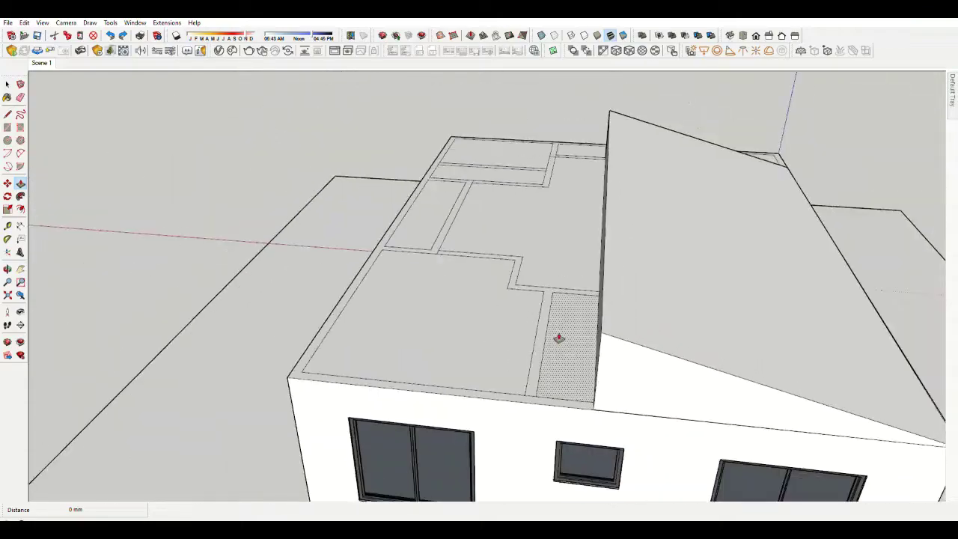
scroll(559, 336, down, 3)
mouse_move(902, 345)
middle_down()
mouse_move(428, 217)
mouse_move(514, 246)
middle_up()
scroll(509, 240, up, 5)
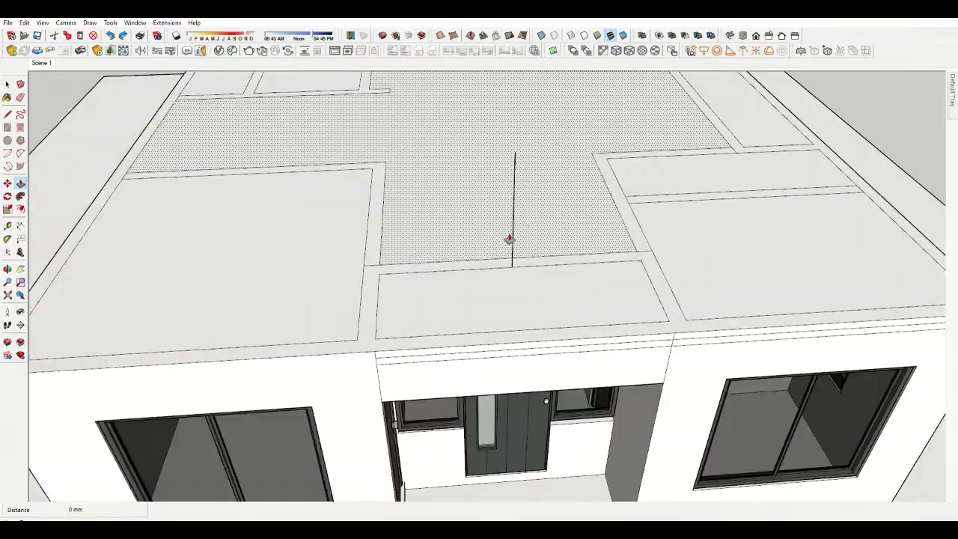
key(ctrl+z)
Push/Pull the roof face up into a 150 mm slab and erase leftover edges.
scroll(527, 224, down, 4)
scroll(487, 270, up, 4)
text(15)
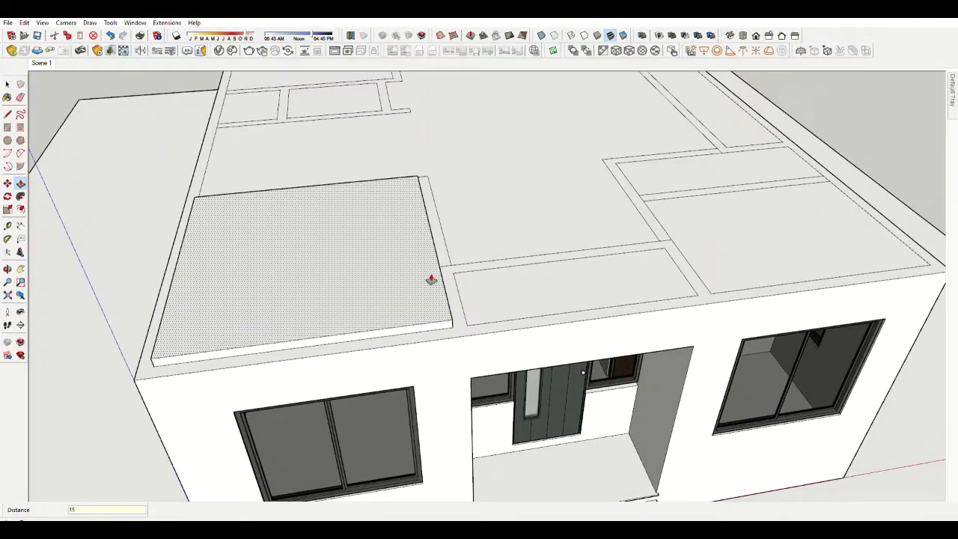
text(0)
key(Return)
middle_drag(431, 280, 384, 285)
middle_drag(339, 334, 552, 277)
scroll(553, 277, down, 3)
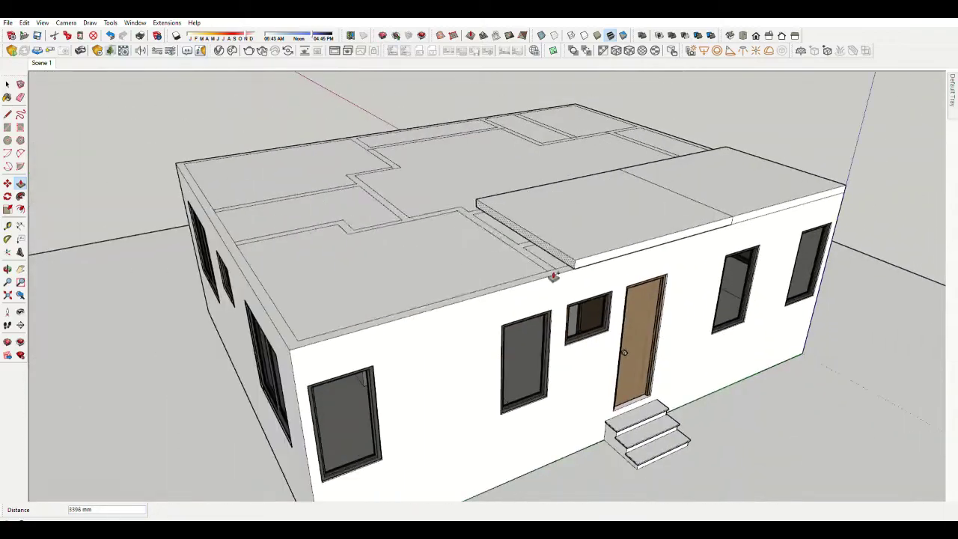
scroll(460, 128, up, 5)
key(e)
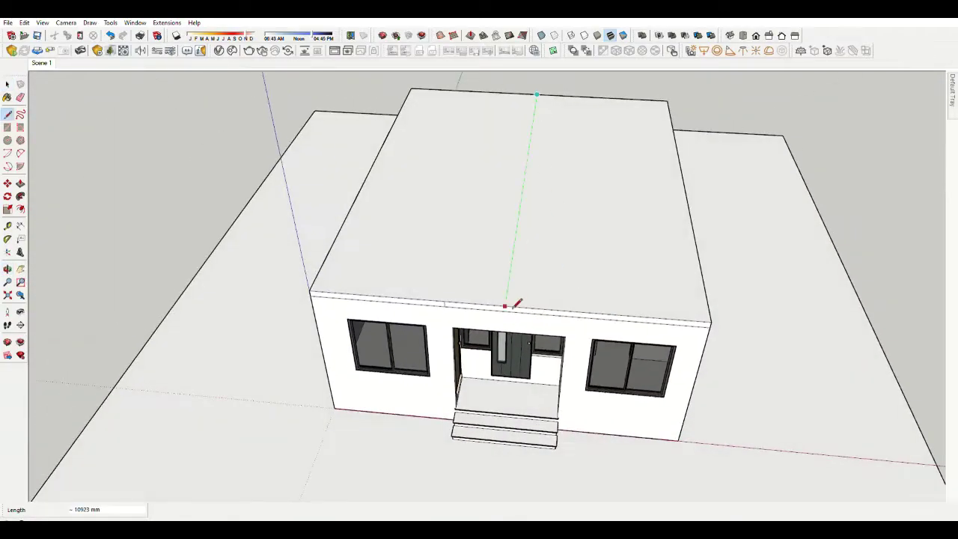
End the ridge line at the front roof edge and erase extra edges, leaving a recessed deck.
click(505, 306)
middle_drag(515, 303, 589, 263)
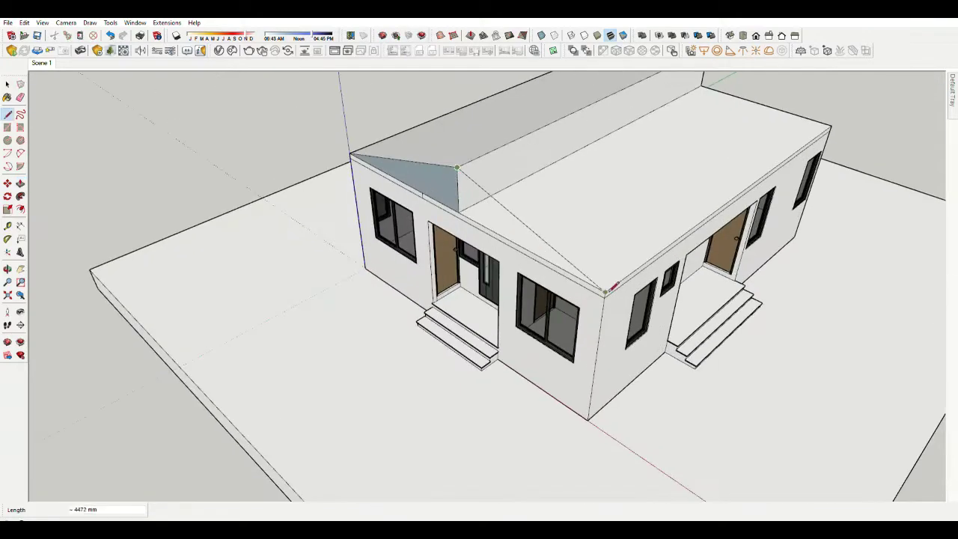
mouse_move(556, 255)
middle_down()
mouse_move(456, 187)
mouse_move(513, 220)
middle_up()
scroll(513, 220, up, 3)
key(l)
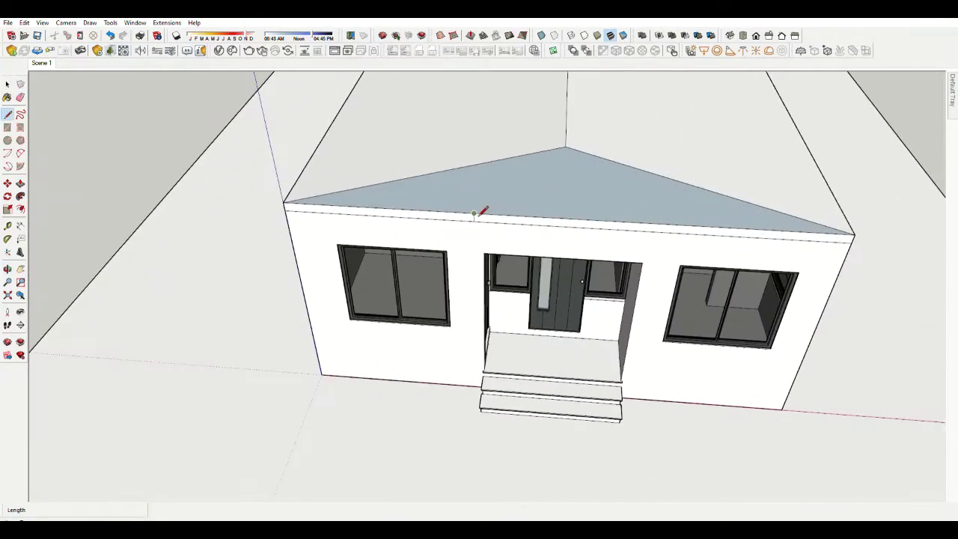
key(e)
scroll(494, 224, up, 2)
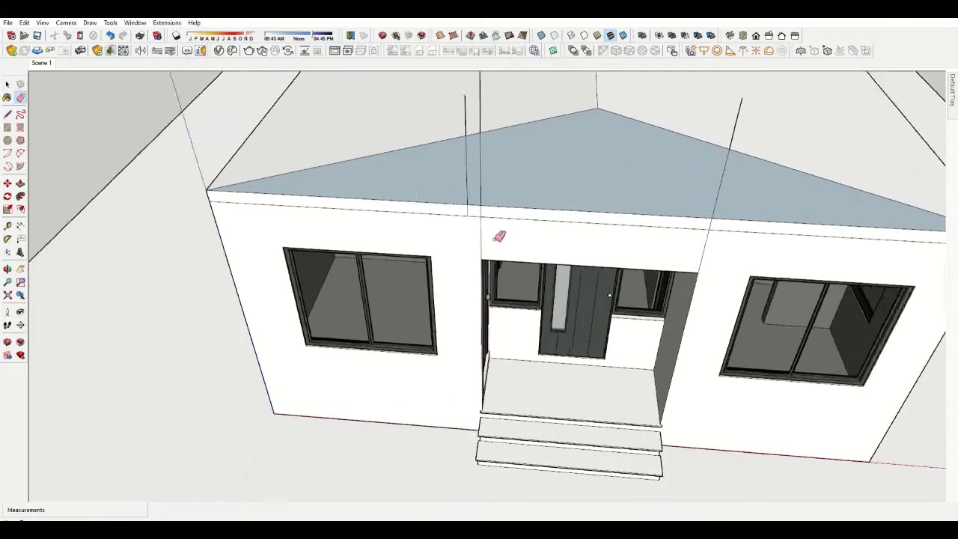
scroll(479, 217, up, 1)
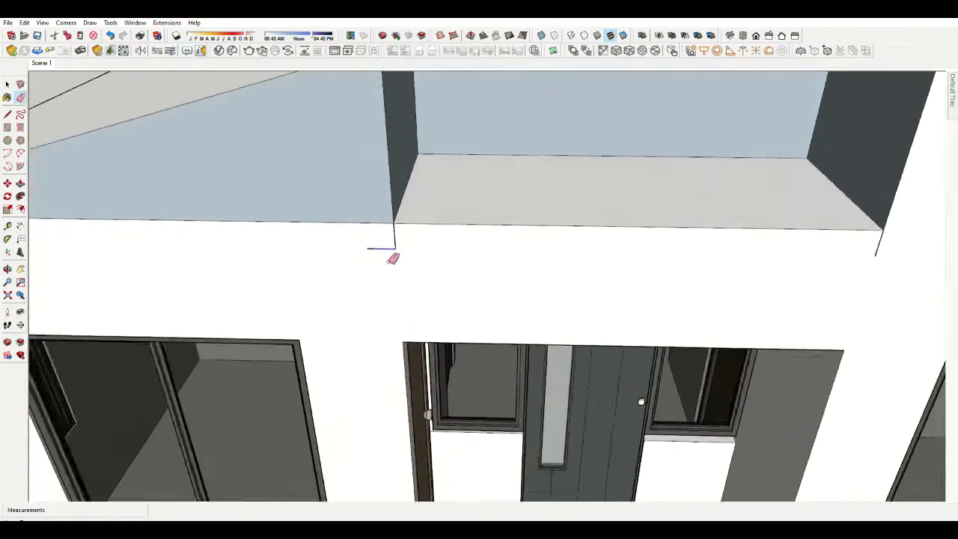
Copy the ledge's front edge down into a thin drip strip and erase extra edges.
key(space)
click(418, 237)
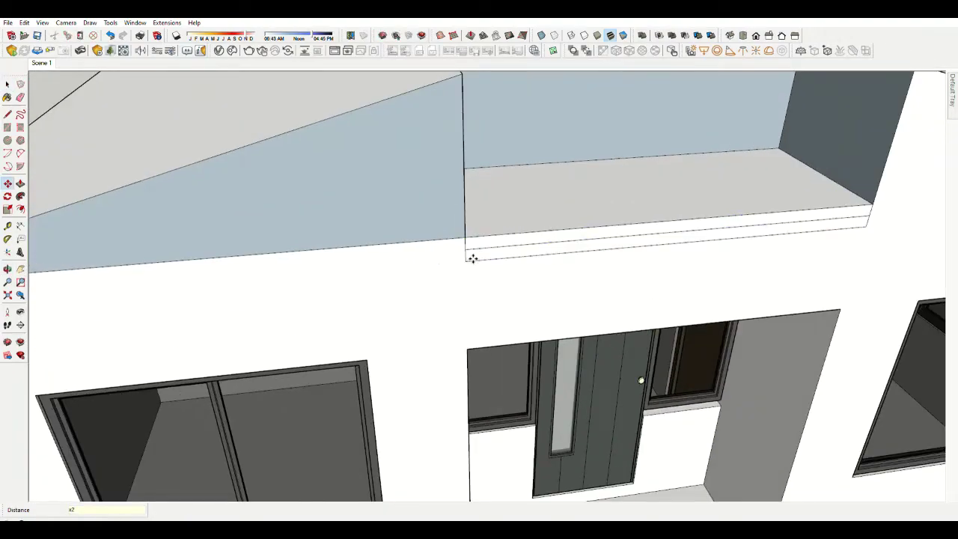
mouse_move(472, 258)
middle_down()
mouse_move(715, 225)
mouse_move(508, 200)
middle_up()
scroll(503, 199, up, 3)
key(e)
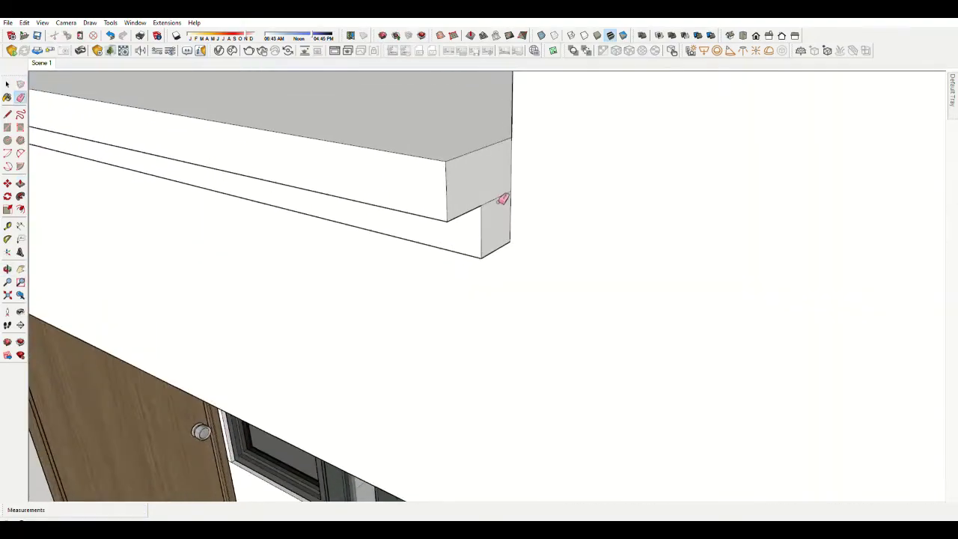
key(space)
scroll(501, 195, down, 5)
mouse_move(736, 286)
middle_down()
mouse_move(483, 154)
mouse_move(475, 261)
middle_up()
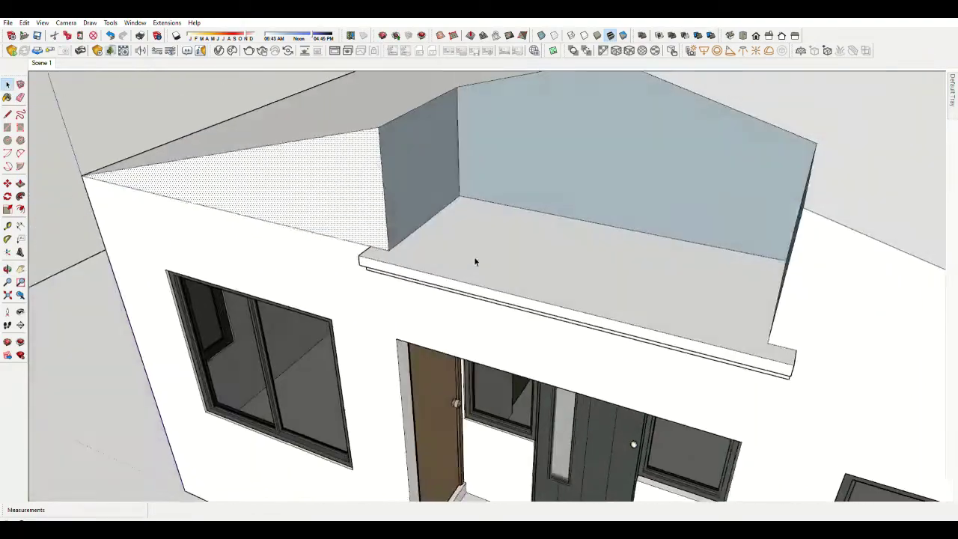
scroll(522, 165, down, 5)
middle_drag(566, 254, 498, 229)
scroll(498, 229, down, 3)
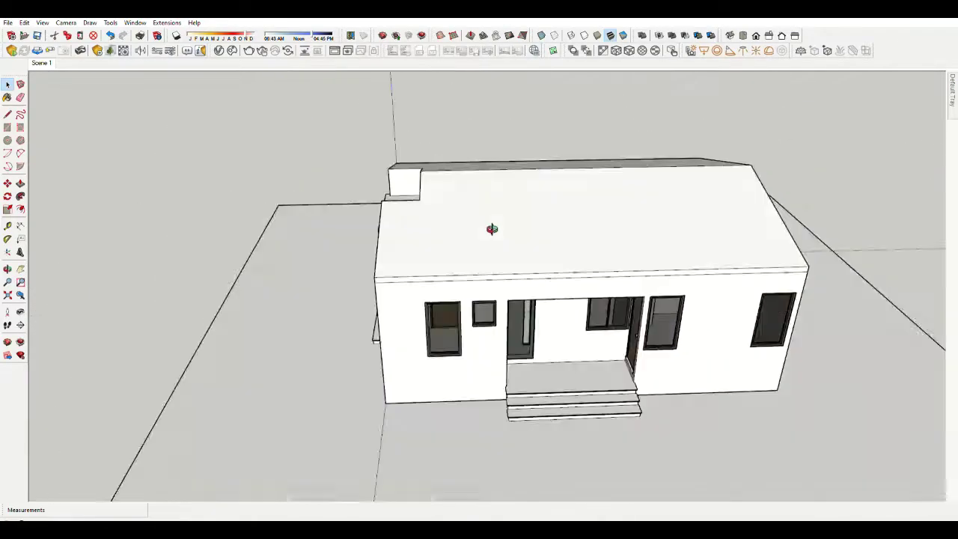
scroll(485, 313, up, 8)
Draw vertical guide lines up from the left and right front porch corners.
key(l)
click(485, 313)
scroll(426, 277, down, 3)
click(662, 313)
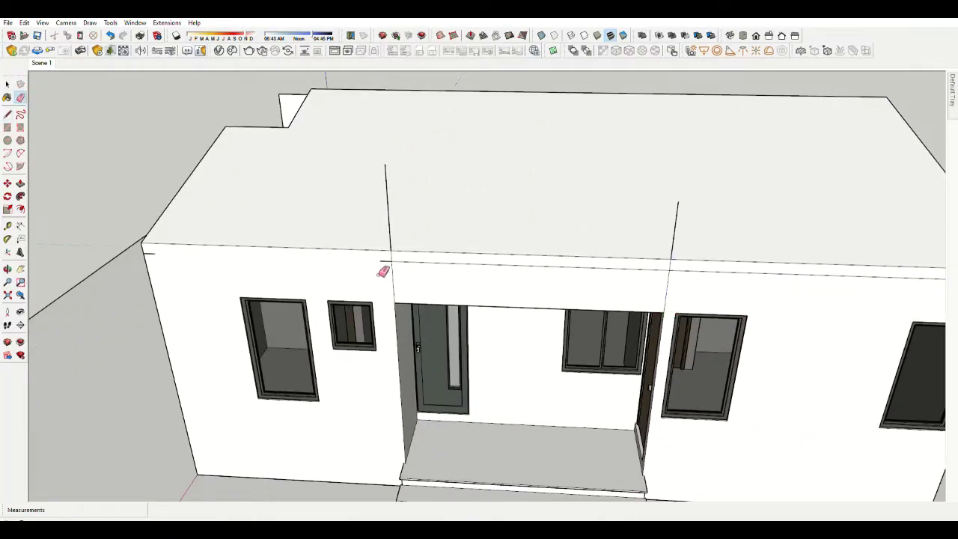
scroll(382, 271, down, 5)
middle_drag(454, 280, 336, 272)
scroll(413, 238, up, 5)
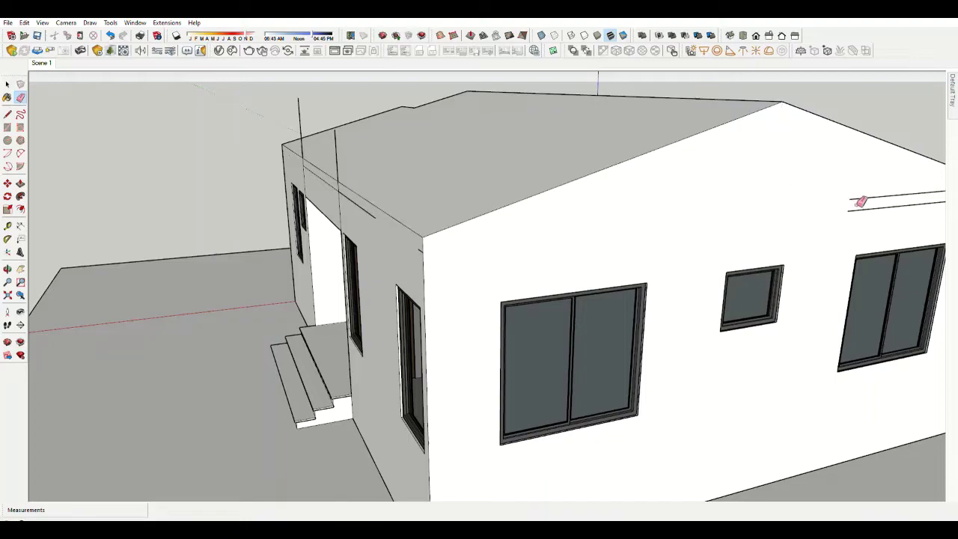
mouse_move(861, 202)
middle_down()
mouse_move(507, 205)
mouse_move(669, 272)
middle_up()
scroll(573, 220, down, 3)
middle_drag(574, 220, 449, 239)
scroll(390, 258, up, 5)
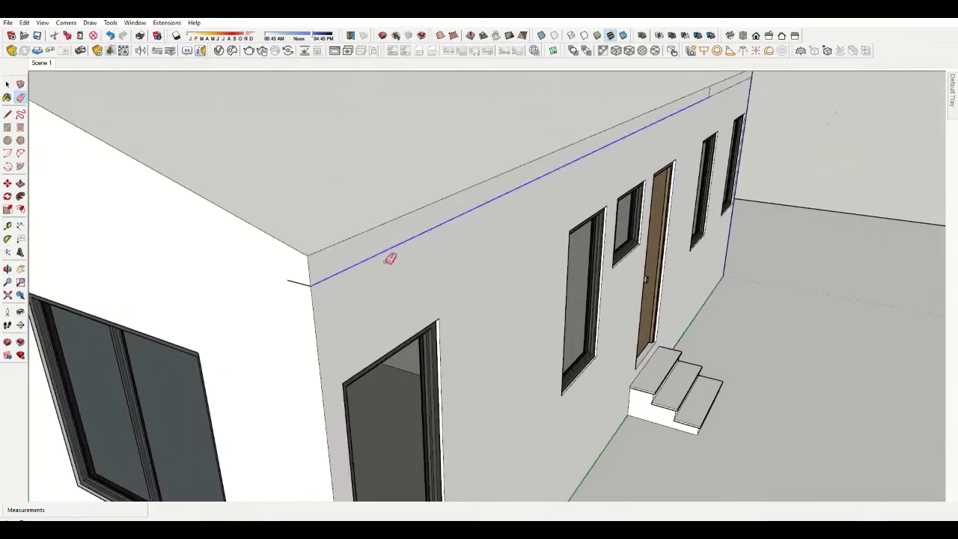
scroll(390, 258, down, 5)
mouse_move(390, 258)
middle_down()
mouse_move(583, 203)
mouse_move(609, 225)
mouse_move(498, 166)
mouse_move(586, 267)
middle_up()
scroll(441, 177, up, 3)
scroll(727, 184, up, 2)
scroll(698, 142, up, 2)
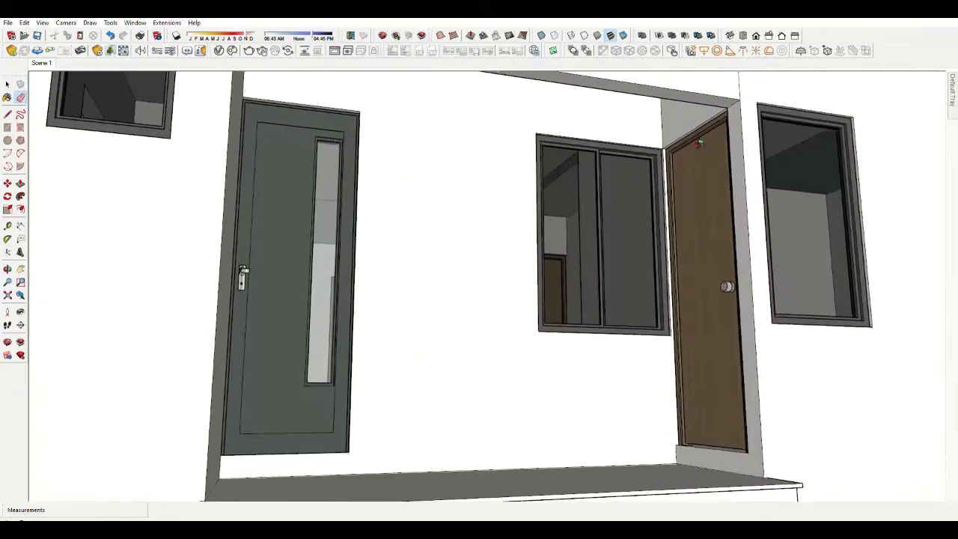
scroll(698, 142, down, 2)
middle_drag(698, 142, 673, 172)
Draw lines on the wall top above the porch to outline the canopy ledge.
key(l)
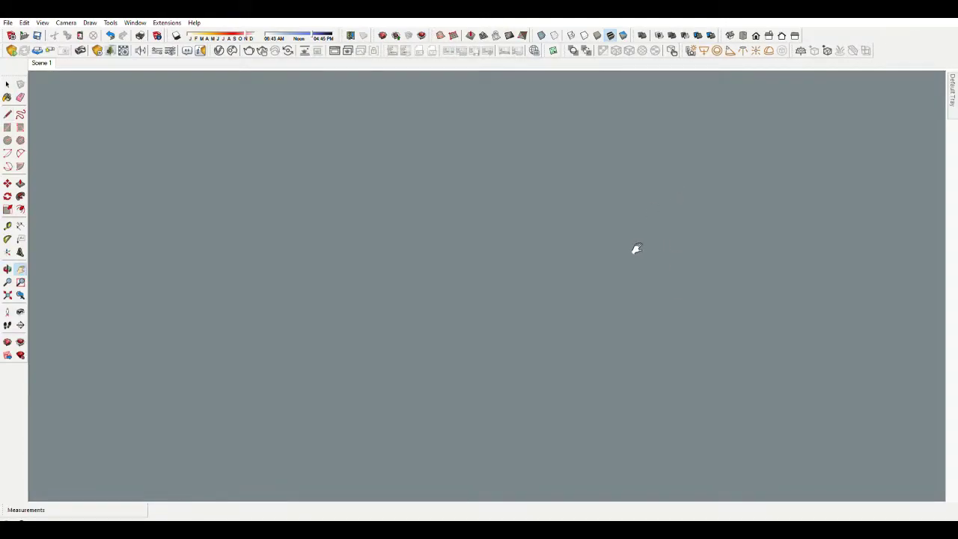
mouse_move(636, 249)
shift+middle_down()
mouse_move(688, 199)
mouse_move(661, 202)
shift+middle_up()
scroll(661, 201, down, 2)
scroll(228, 225, up, 2)
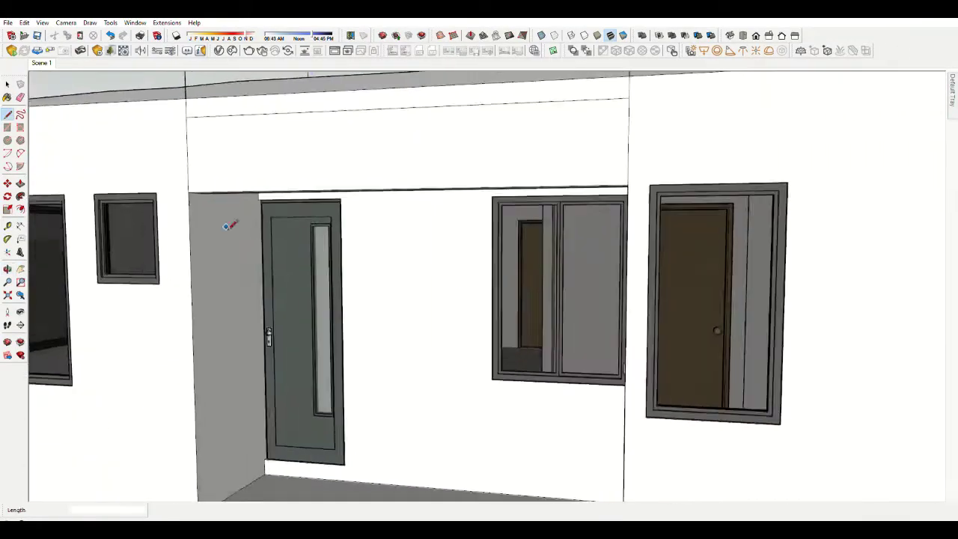
scroll(228, 225, up, 2)
middle_drag(229, 225, 352, 186)
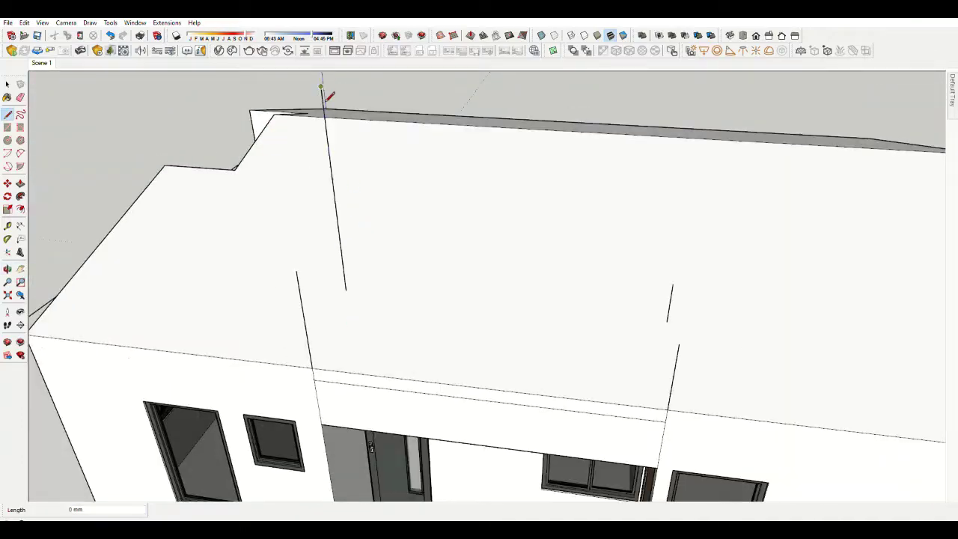
scroll(327, 95, down, 5)
scroll(314, 221, up, 5)
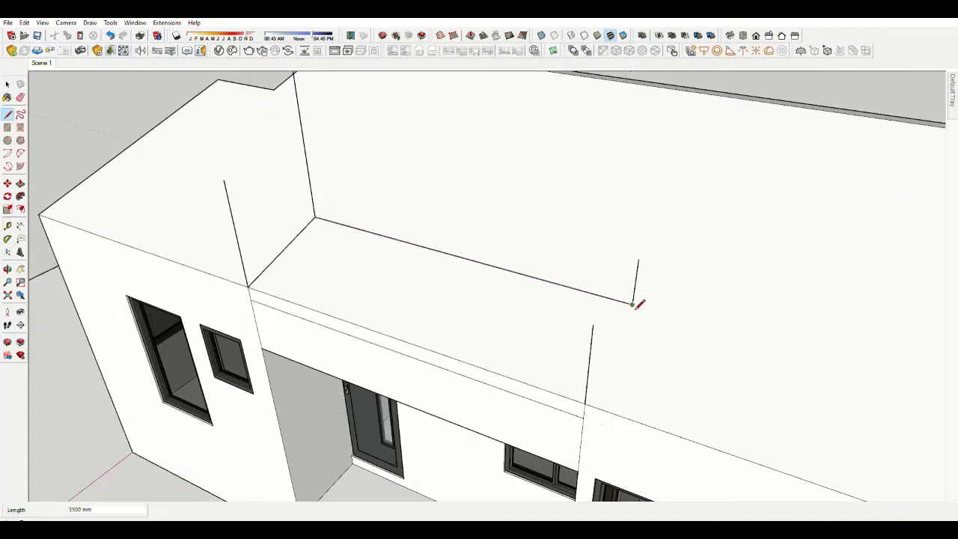
key(space)
scroll(634, 304, down, 3)
mouse_move(497, 381)
middle_down()
mouse_move(725, 240)
mouse_move(738, 182)
mouse_move(543, 162)
middle_up()
scroll(626, 321, up, 4)
scroll(407, 257, up, 2)
Erase stray edges around the entrance canopy.
key(e)
scroll(627, 251, up, 2)
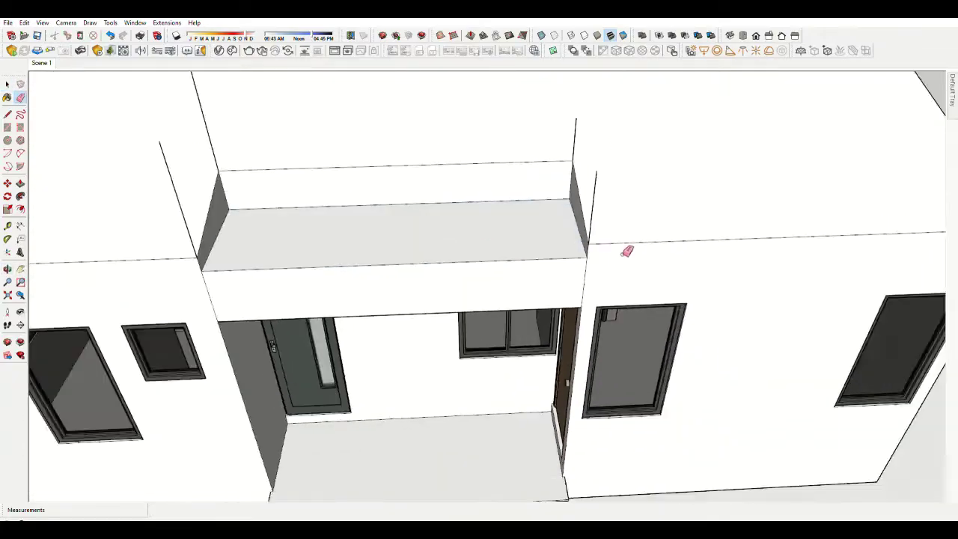
middle_drag(627, 251, 243, 184)
scroll(660, 237, down, 3)
scroll(667, 214, up, 3)
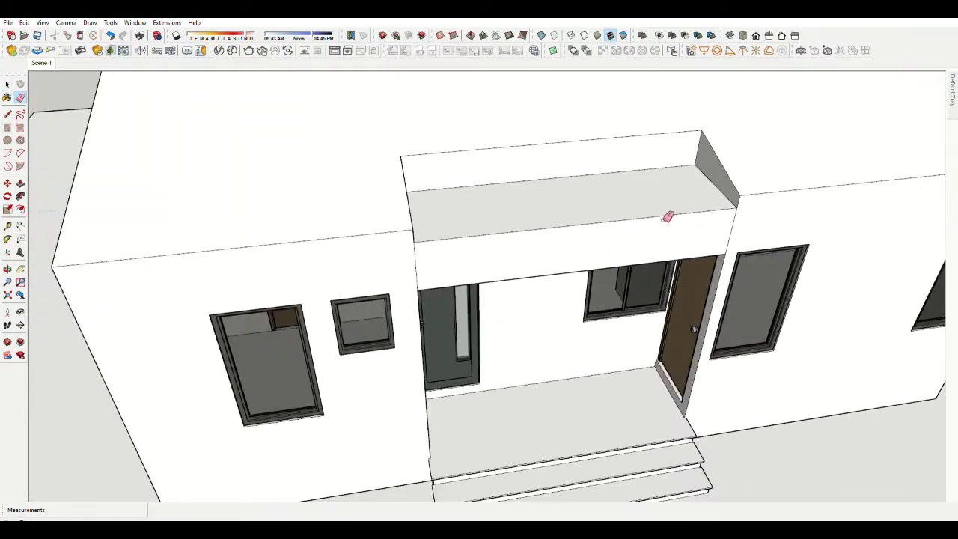
scroll(701, 324, down, 4)
scroll(648, 182, up, 2)
Move-copy the canopy's front edges 75 mm twice to mark out the drip strip.
key(m)
key(space)
middle_drag(602, 202, 460, 222)
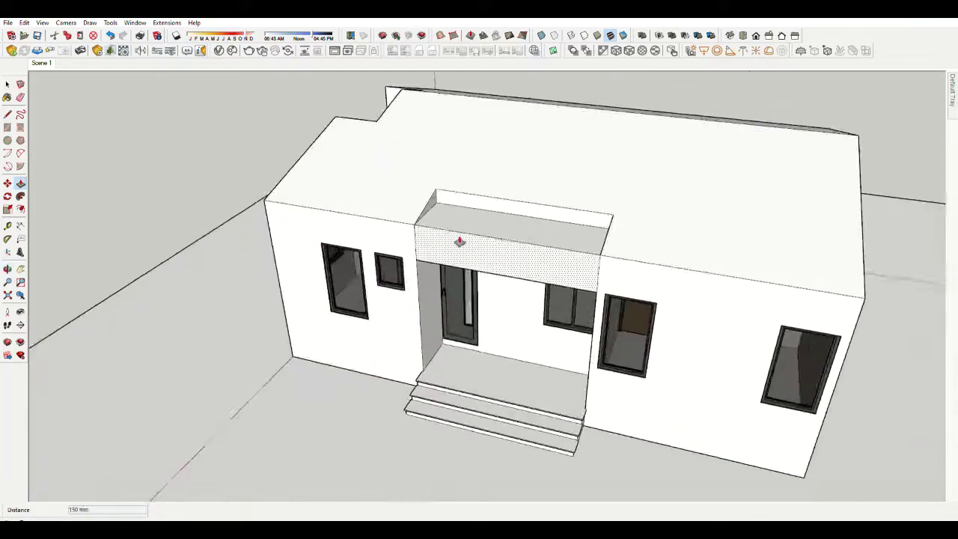
scroll(461, 223, up, 3)
key(m)
scroll(398, 217, up, 3)
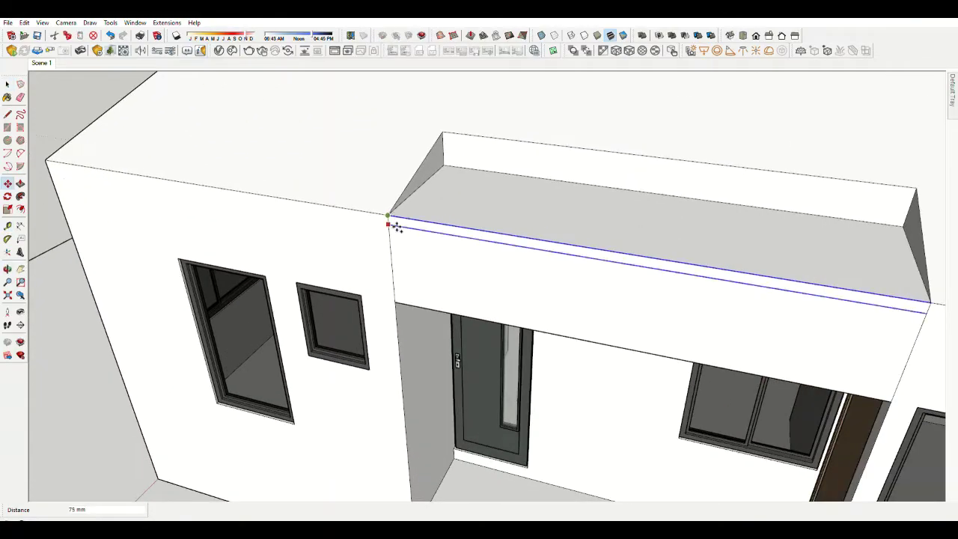
scroll(396, 227, down, 5)
key(space)
middle_drag(467, 252, 481, 250)
scroll(449, 285, up, 5)
scroll(404, 303, up, 1)
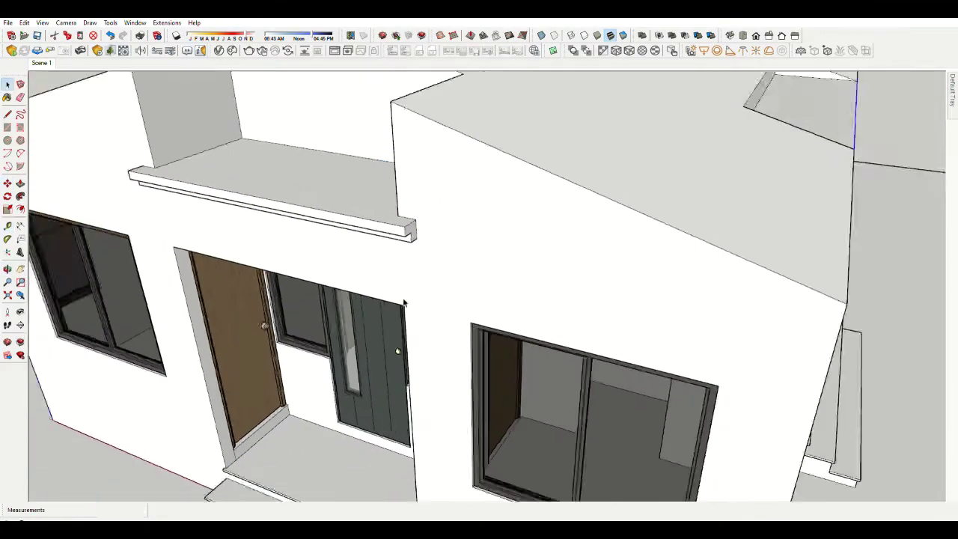
scroll(404, 303, down, 5)
key(m)
scroll(838, 198, up, 5)
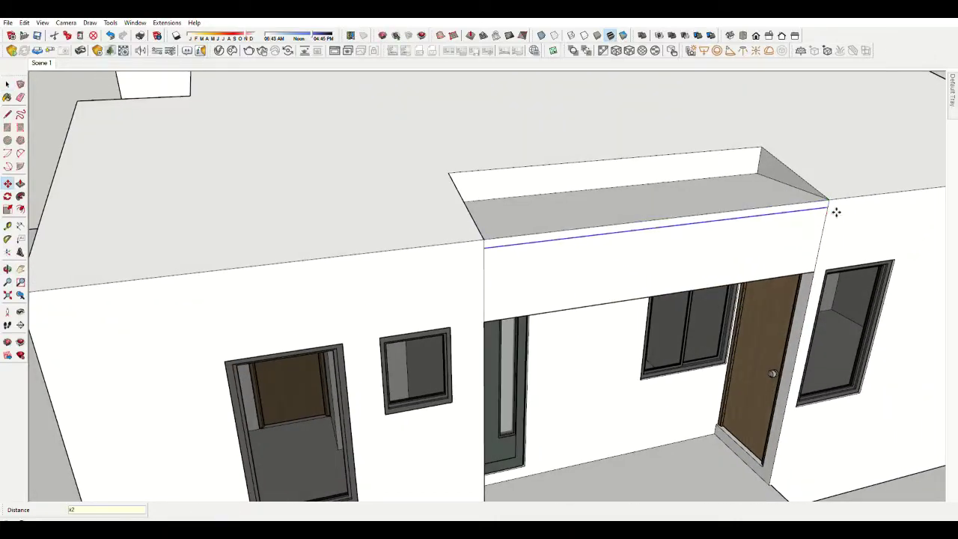
Finish the 75 mm drip strip under the canopy and erase the leftover lines.
key(l)
scroll(524, 251, up, 1)
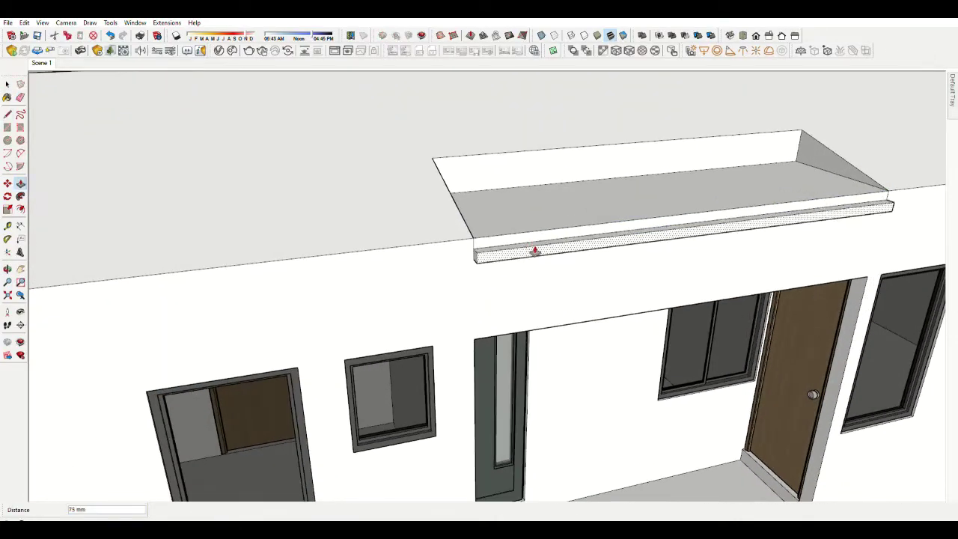
scroll(514, 239, up, 3)
scroll(569, 247, up, 2)
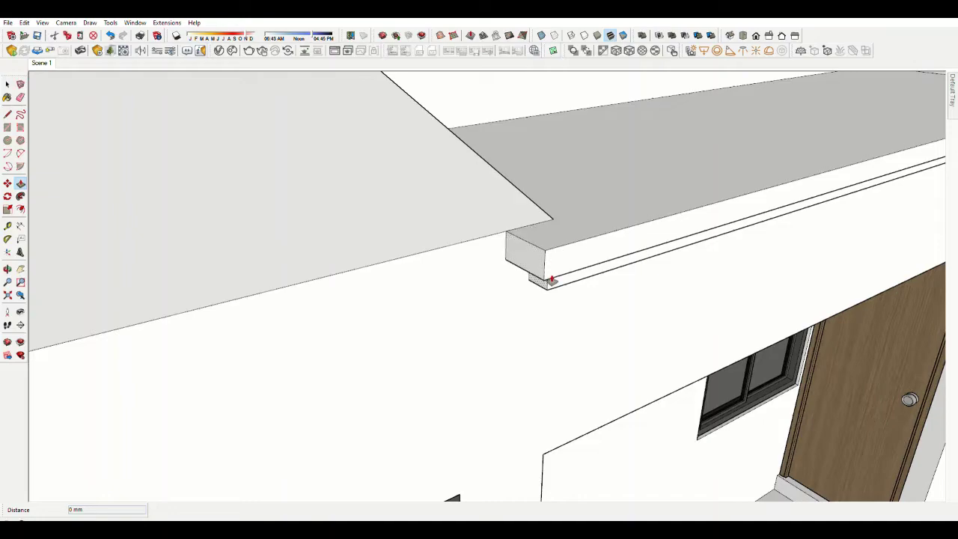
scroll(546, 304, up, 2)
key(e)
middle_drag(501, 316, 300, 203)
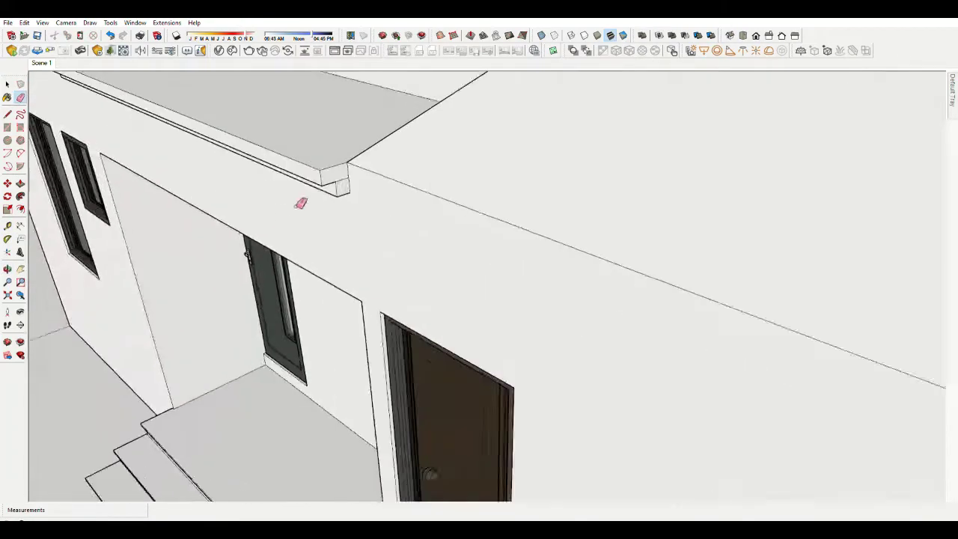
scroll(300, 202, up, 1)
key(m)
key(space)
scroll(360, 181, down, 5)
Push/Pull the dormer cheek wall's top face upward 150 mm.
middle_drag(746, 306, 484, 166)
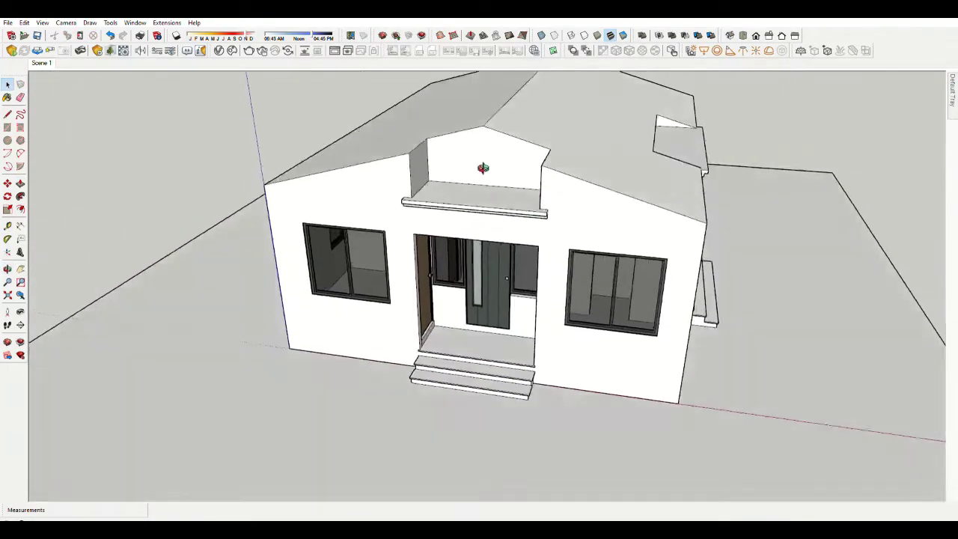
scroll(474, 107, up, 3)
scroll(481, 111, up, 2)
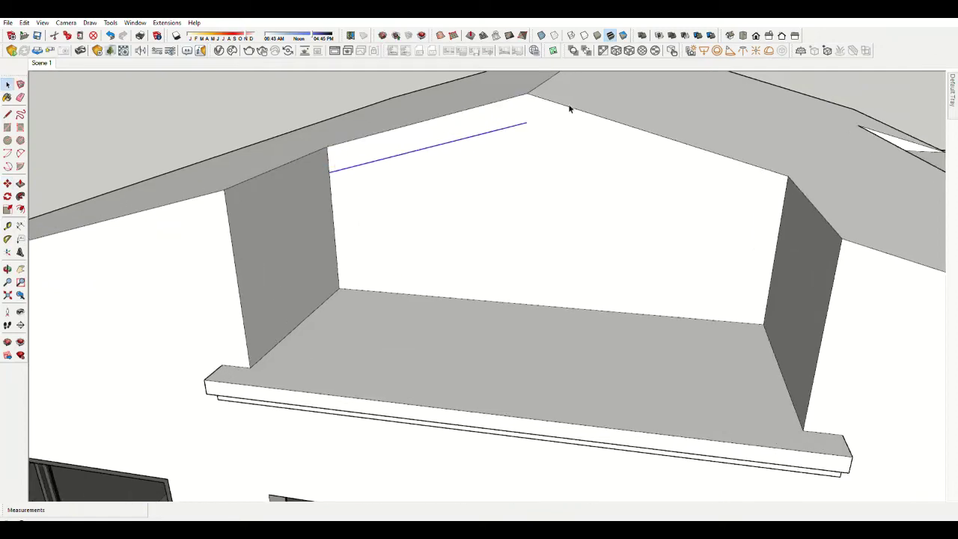
key(space)
middle_drag(794, 191, 367, 180)
scroll(381, 188, down, 5)
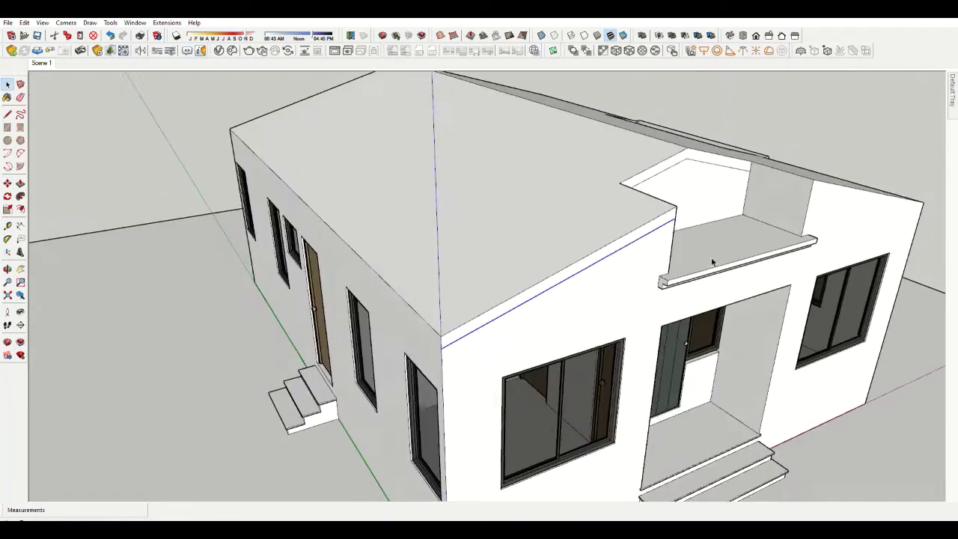
mouse_move(710, 257)
middle_down()
mouse_move(674, 194)
mouse_move(475, 153)
middle_up()
scroll(696, 191, up, 3)
scroll(706, 186, up, 2)
key(p)
scroll(651, 185, up, 3)
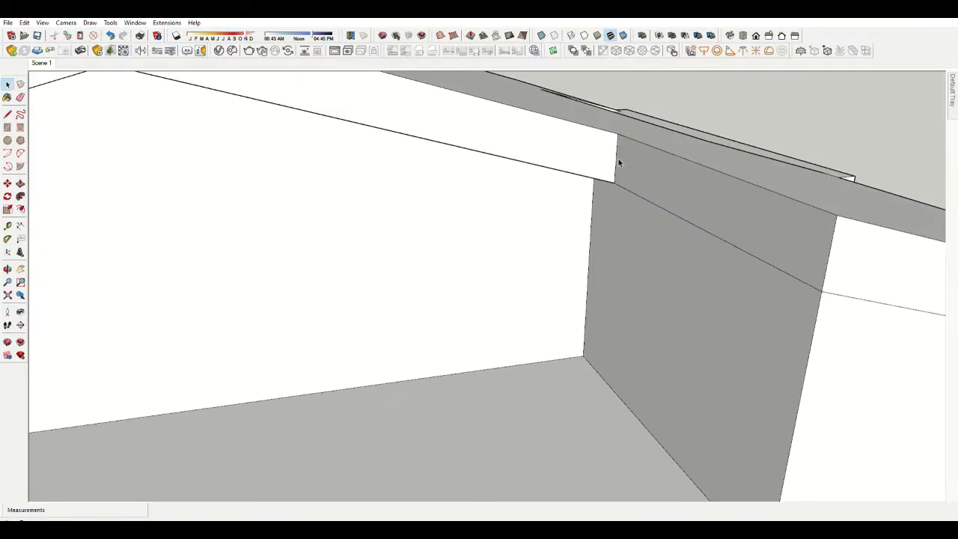
click(610, 169)
key(Return)
key(space)
scroll(601, 177, down, 5)
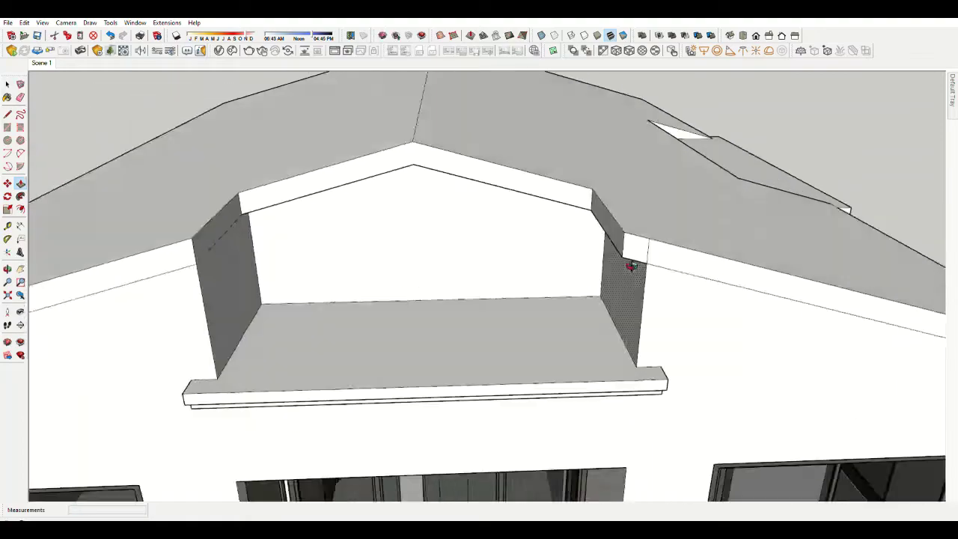
Draw and erase guide lines at the house's side roof corners.
middle_drag(705, 267, 417, 245)
scroll(275, 213, up, 5)
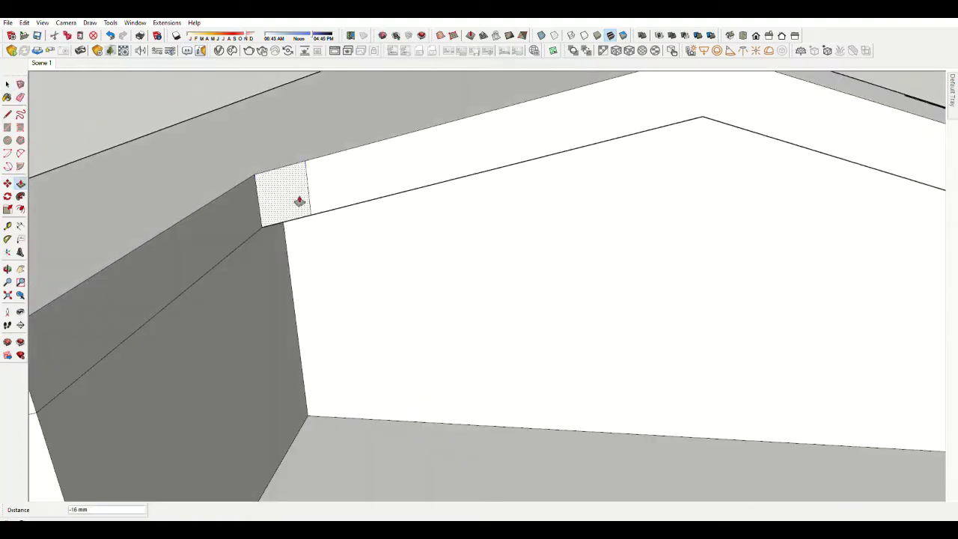
scroll(299, 200, down, 5)
scroll(257, 263, down, 3)
scroll(439, 231, up, 2)
scroll(438, 214, down, 2)
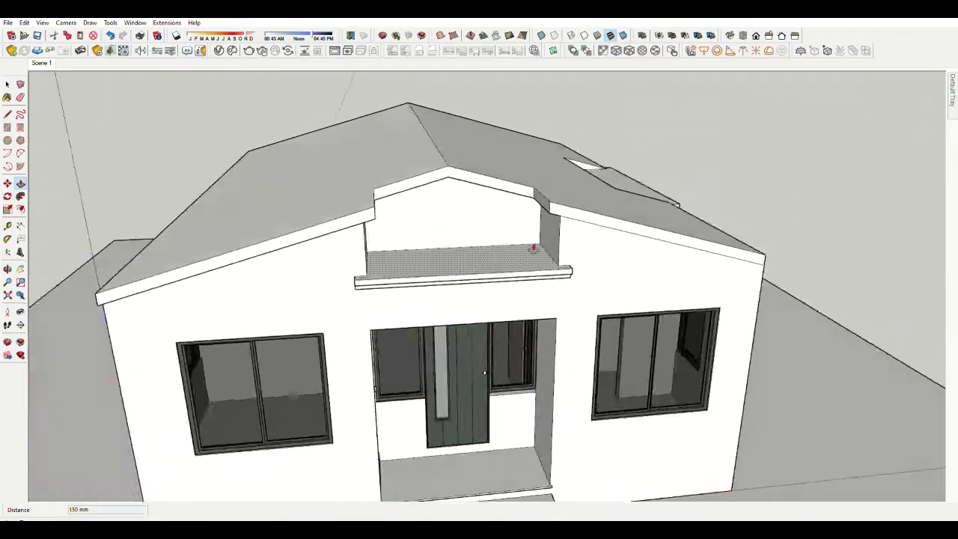
scroll(533, 249, up, 3)
scroll(610, 188, down, 5)
middle_drag(609, 188, 407, 284)
key(l)
scroll(397, 287, up, 3)
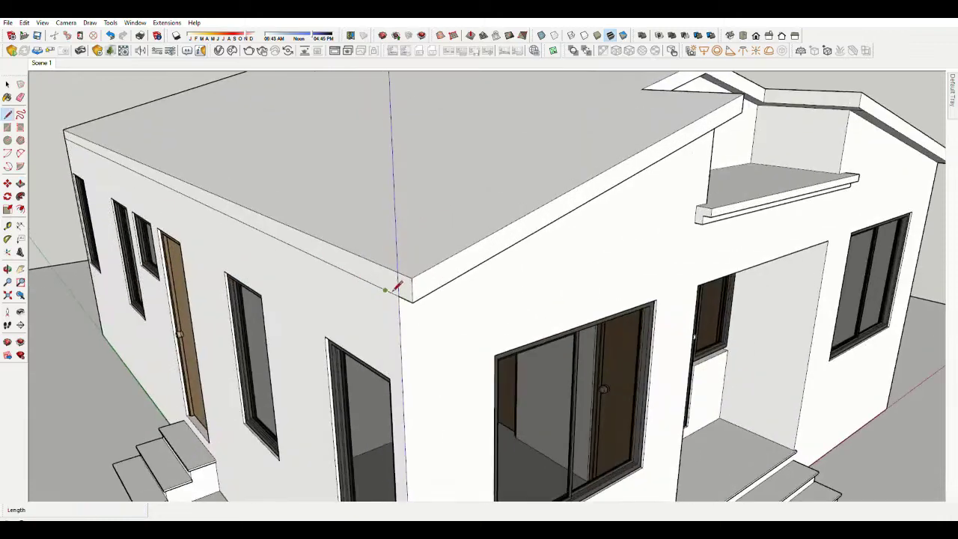
scroll(419, 258, up, 3)
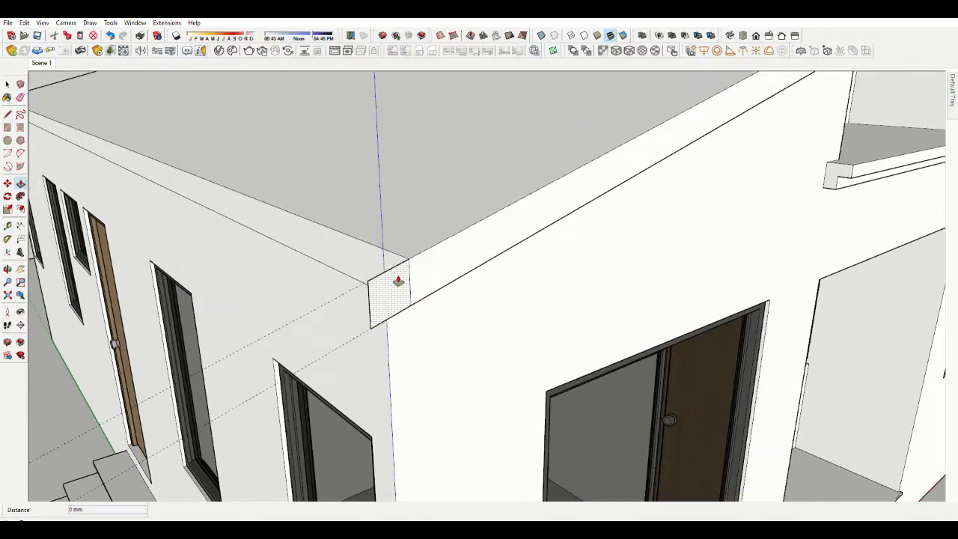
scroll(398, 281, down, 4)
scroll(224, 94, up, 3)
scroll(299, 320, down, 3)
middle_drag(300, 320, 487, 360)
key(e)
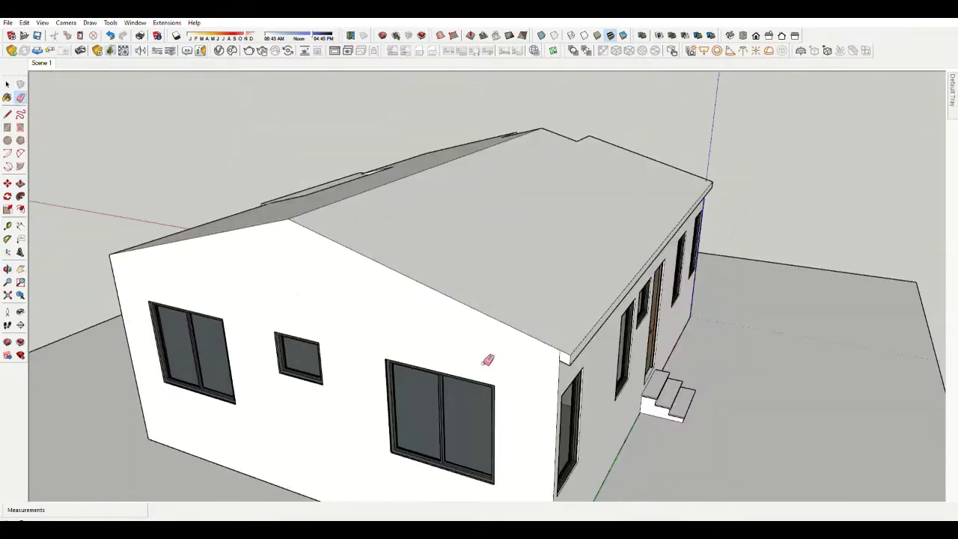
scroll(487, 360, up, 3)
scroll(205, 171, down, 2)
Move the roof edge outward 150 mm to form the fascia band.
key(m)
scroll(205, 171, down, 2)
scroll(419, 236, up, 4)
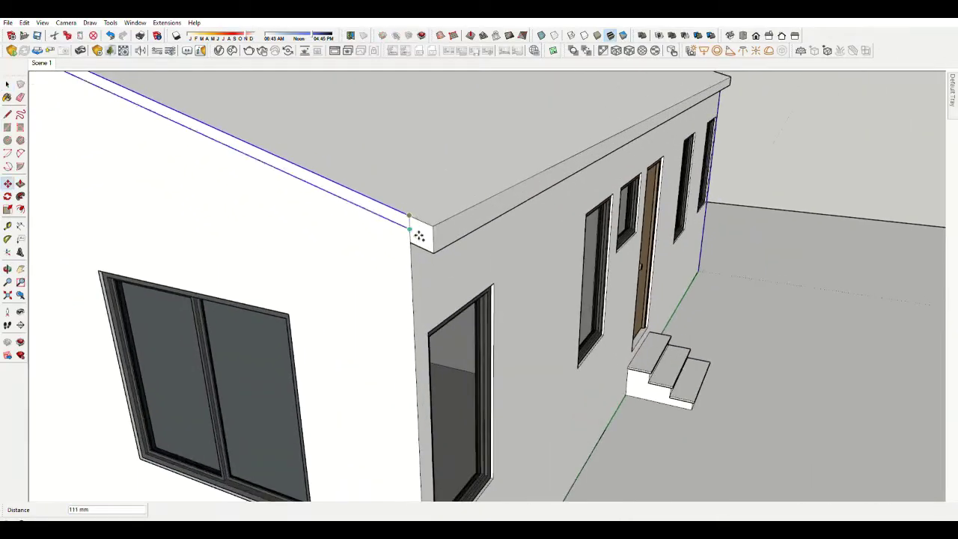
scroll(507, 253, down, 3)
middle_drag(507, 253, 374, 225)
key(m)
scroll(208, 267, up, 4)
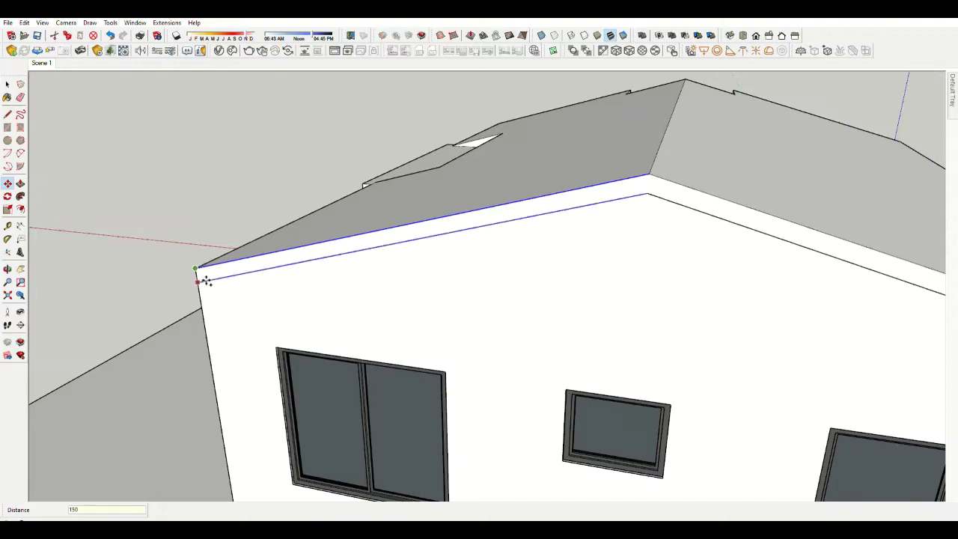
scroll(205, 281, down, 3)
key(Return)
Start a line at the opposite roof corner.
mouse_move(460, 232)
middle_down()
mouse_move(576, 293)
mouse_move(507, 313)
mouse_move(517, 315)
mouse_move(395, 230)
middle_up()
scroll(576, 294, up, 4)
key(l)
click(585, 286)
Push the parapet face back -150 mm.
key(e)
key(m)
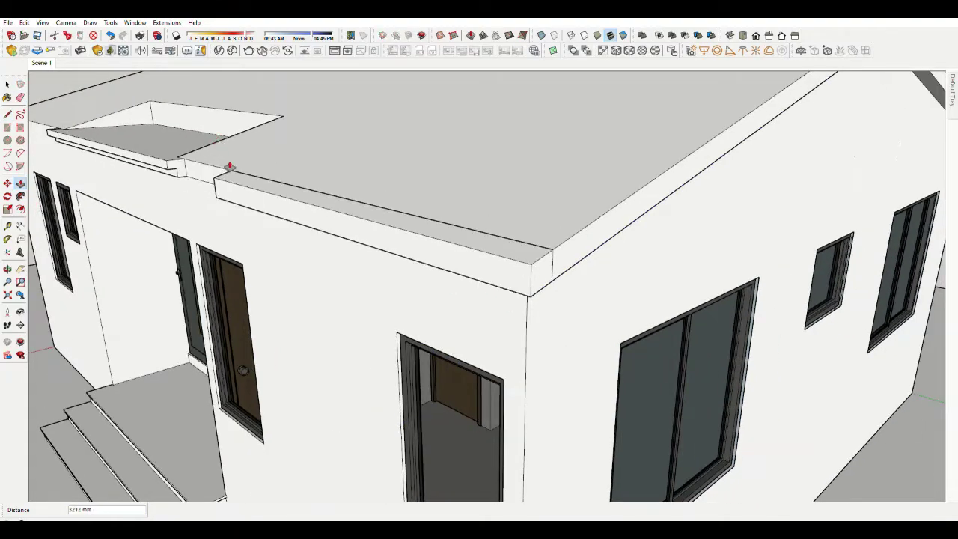
middle_drag(230, 166, 547, 239)
scroll(581, 309, down, 3)
scroll(367, 256, up, 5)
text(-150)
key(Return)
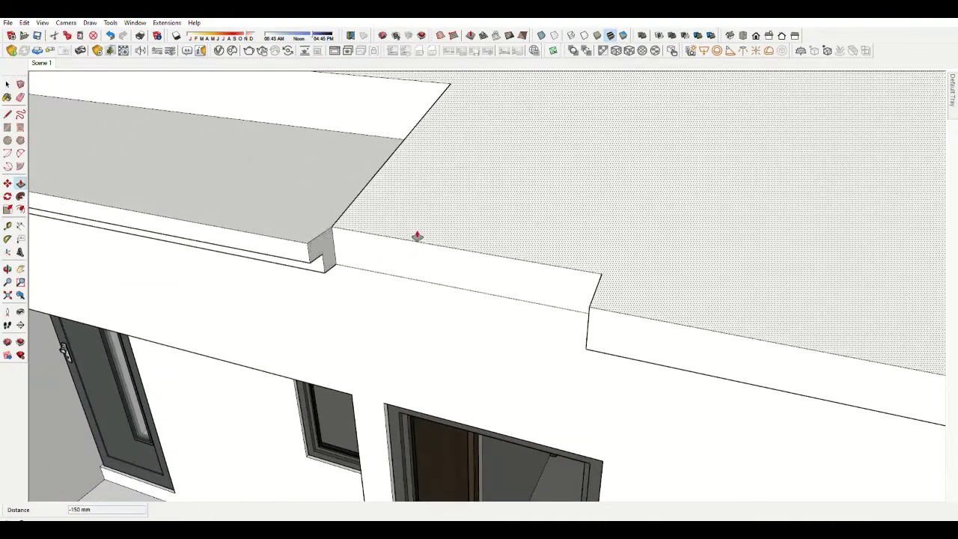
Push the ledge strip back 75 mm to form the stepped ledge.
scroll(449, 254, down, 5)
scroll(424, 261, up, 2)
scroll(487, 284, up, 5)
click(513, 298)
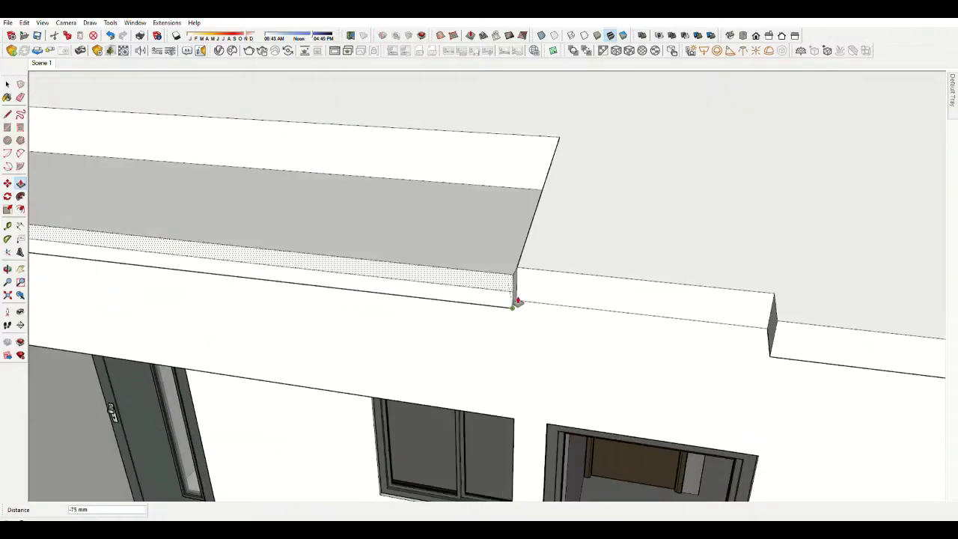
scroll(514, 289, down, 5)
scroll(353, 299, up, 5)
Orbit around the parapet to inspect its left end.
middle_drag(353, 299, 793, 277)
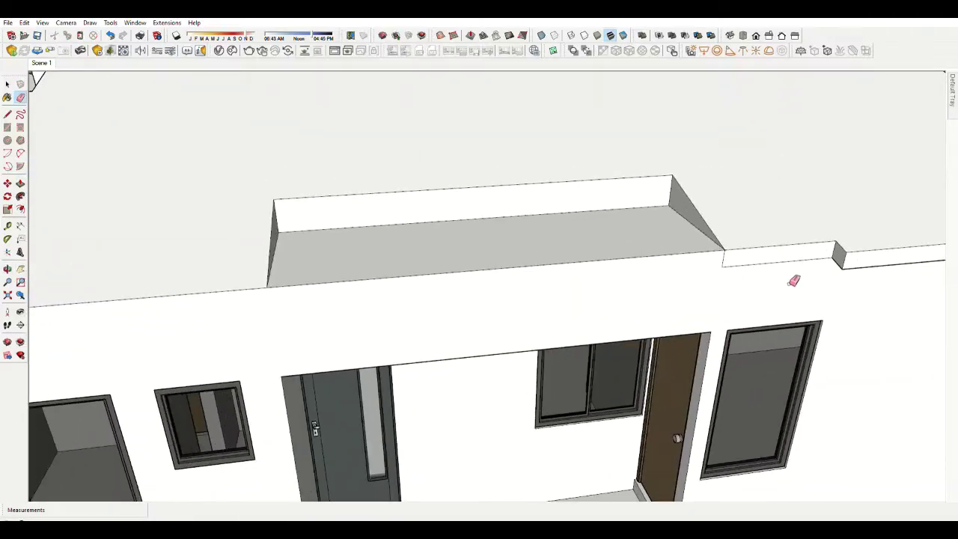
scroll(748, 247, up, 1)
scroll(711, 217, up, 4)
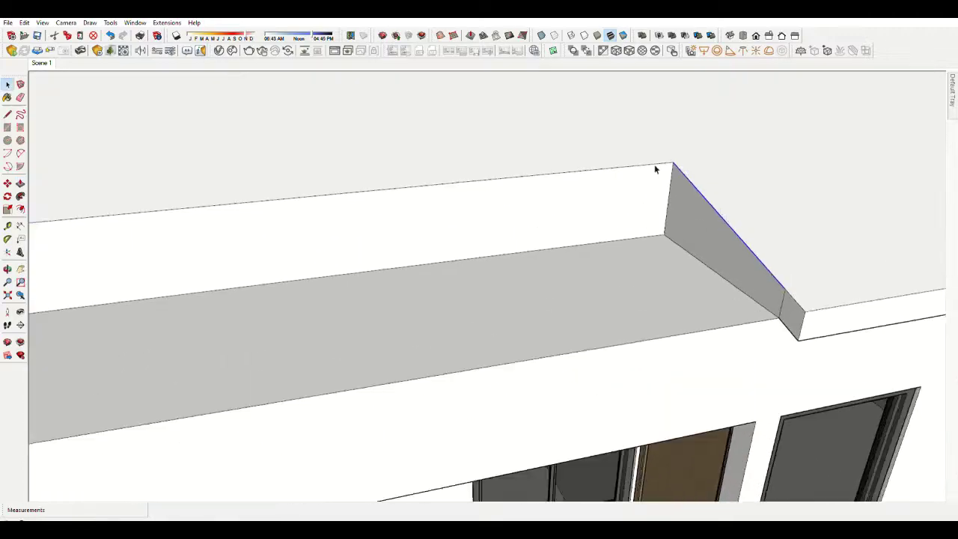
scroll(678, 171, down, 3)
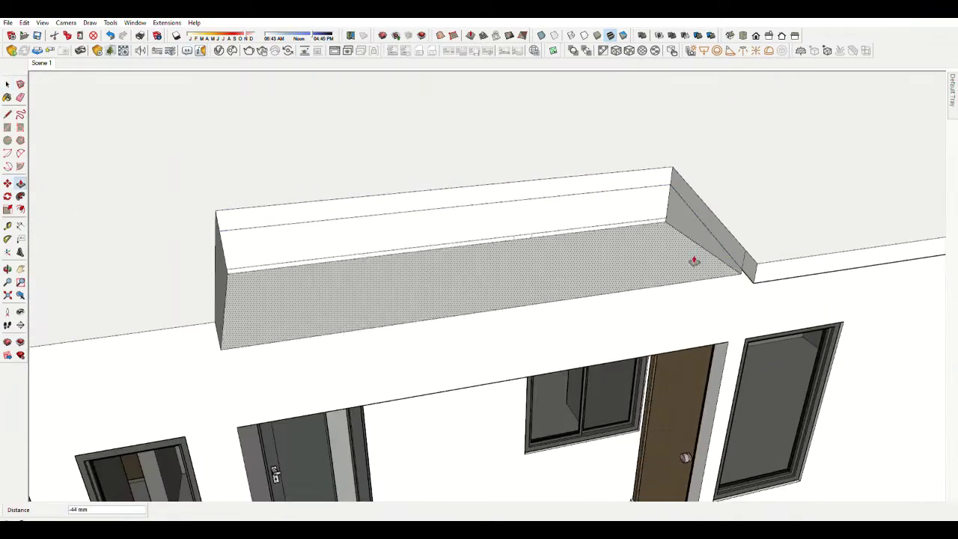
mouse_move(533, 232)
middle_down()
mouse_move(203, 224)
mouse_move(265, 182)
middle_up()
scroll(265, 182, up, 2)
key(m)
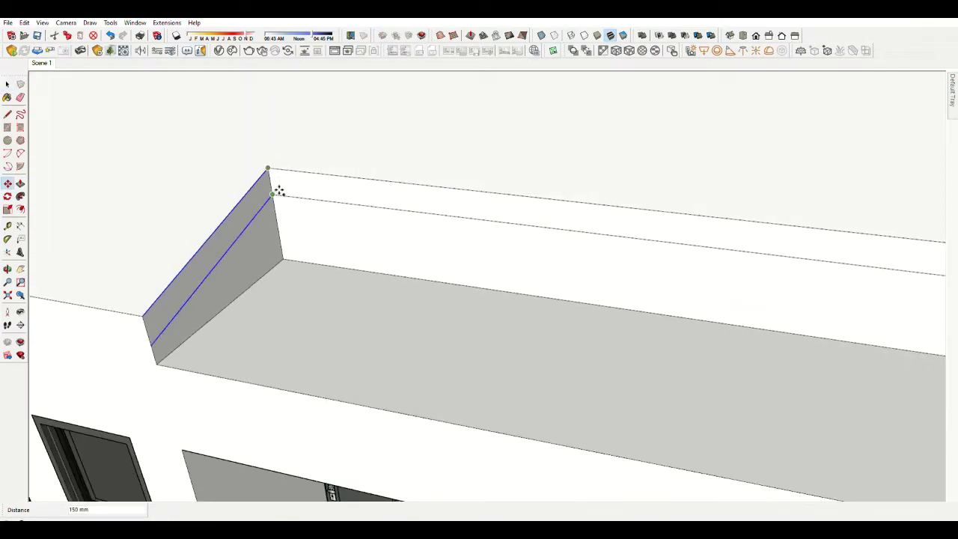
scroll(366, 197, down, 2)
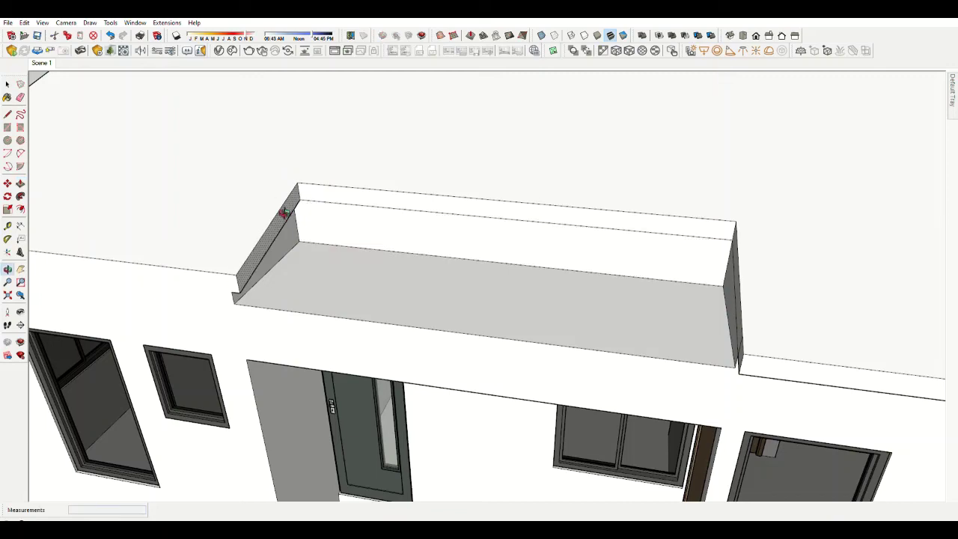
Place a guide line from the parapet corner on the building front.
key(space)
scroll(282, 178, up, 3)
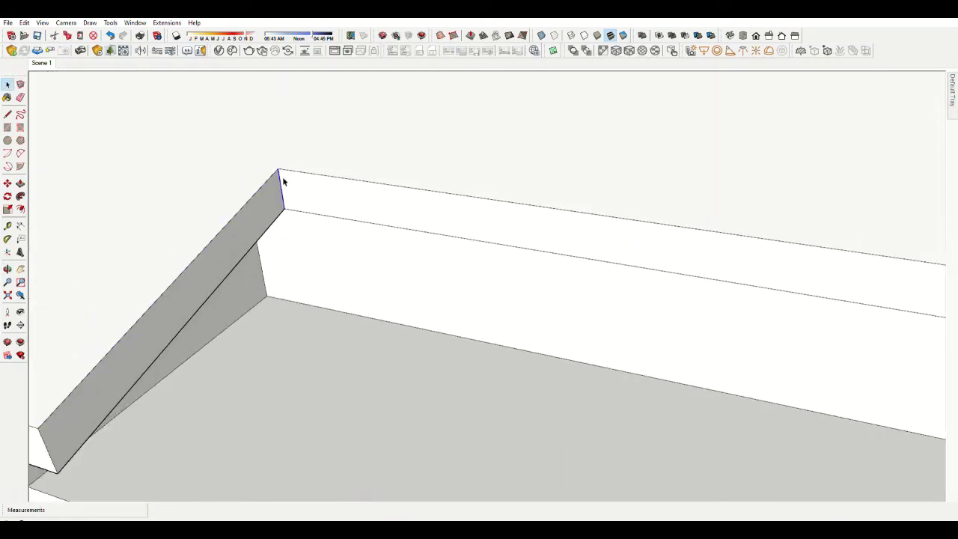
scroll(360, 217, down, 3)
scroll(656, 247, up, 2)
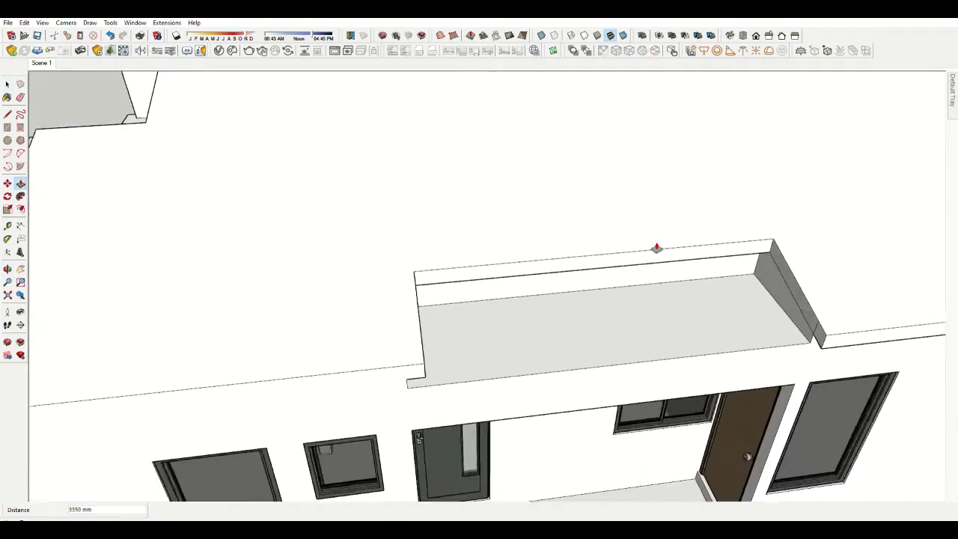
scroll(756, 291, up, 2)
middle_drag(739, 314, 387, 251)
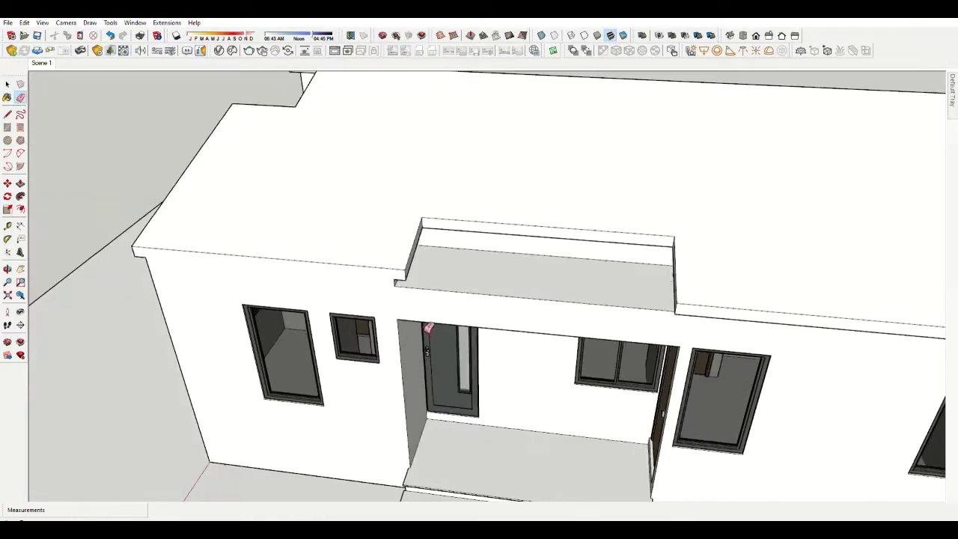
key(space)
scroll(388, 251, up, 2)
scroll(391, 250, up, 3)
key(t)
click(389, 269)
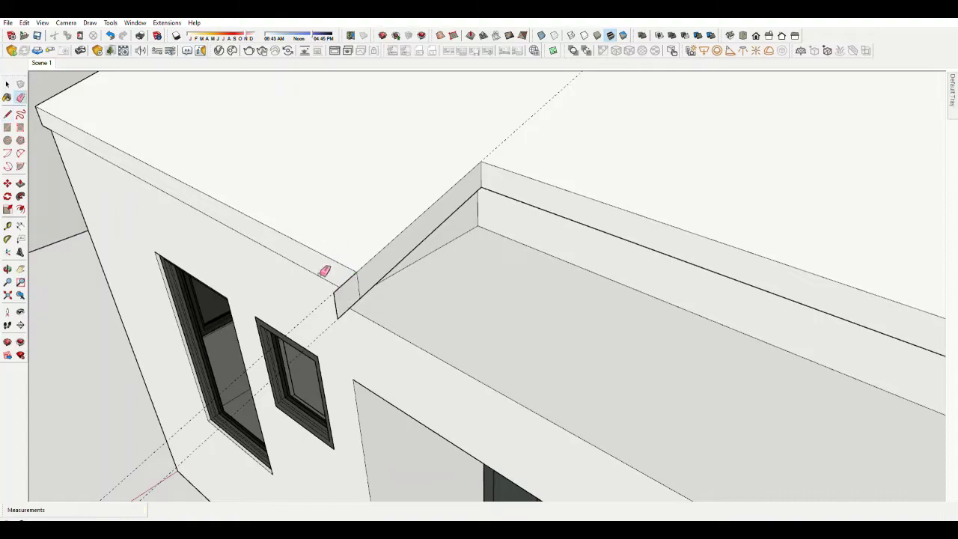
Orbit around the front facade to face the porch canopy.
key(e)
scroll(370, 283, down, 3)
middle_drag(427, 299, 588, 247)
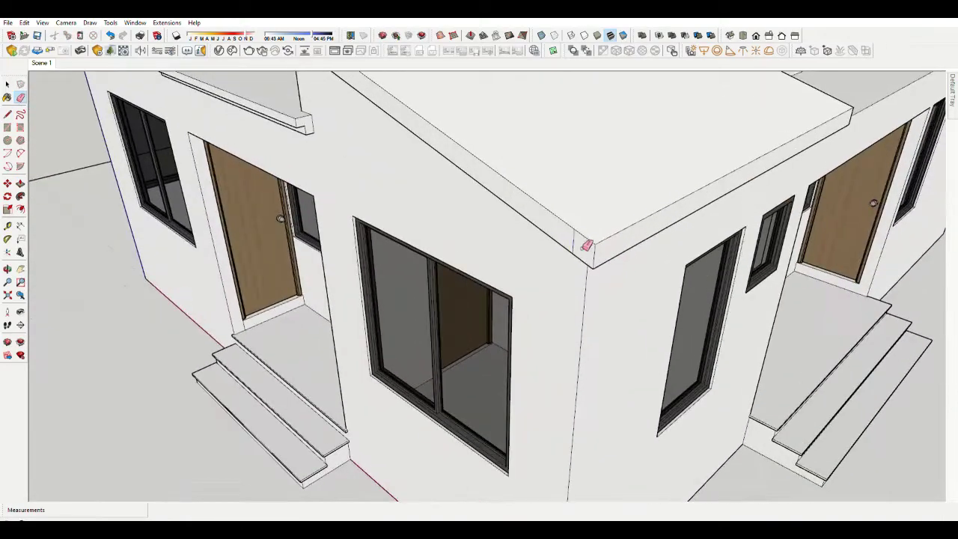
scroll(588, 246, down, 3)
middle_drag(695, 182, 550, 230)
key(space)
scroll(550, 230, up, 3)
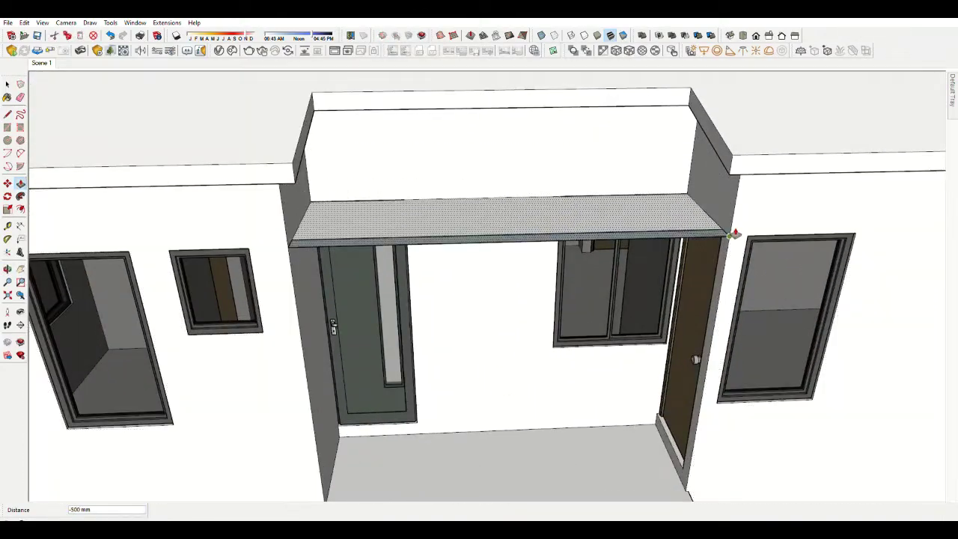
middle_drag(733, 232, 539, 167)
Lower the canopy's front edge into a fascia strip and erase stray edges.
key(m)
click(532, 160)
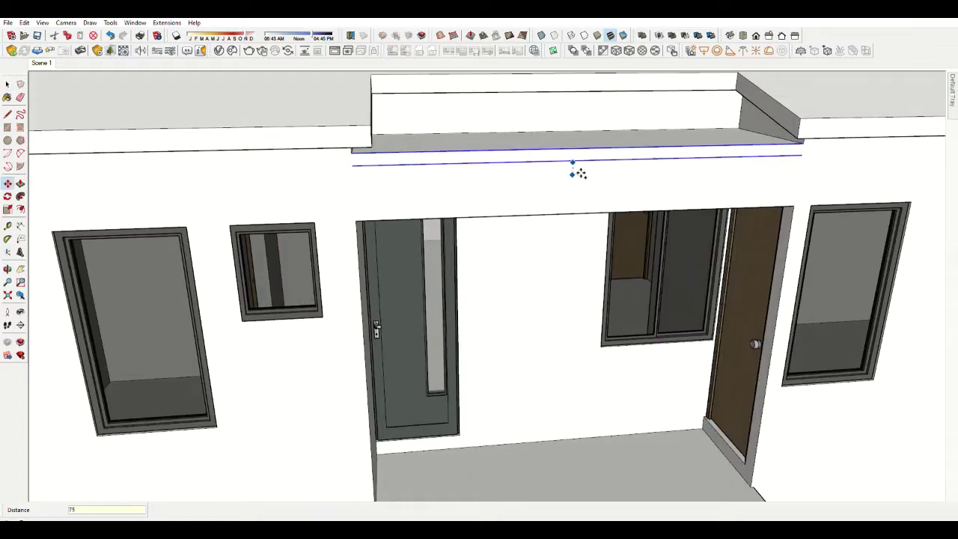
key(l)
key(e)
scroll(814, 160, up, 2)
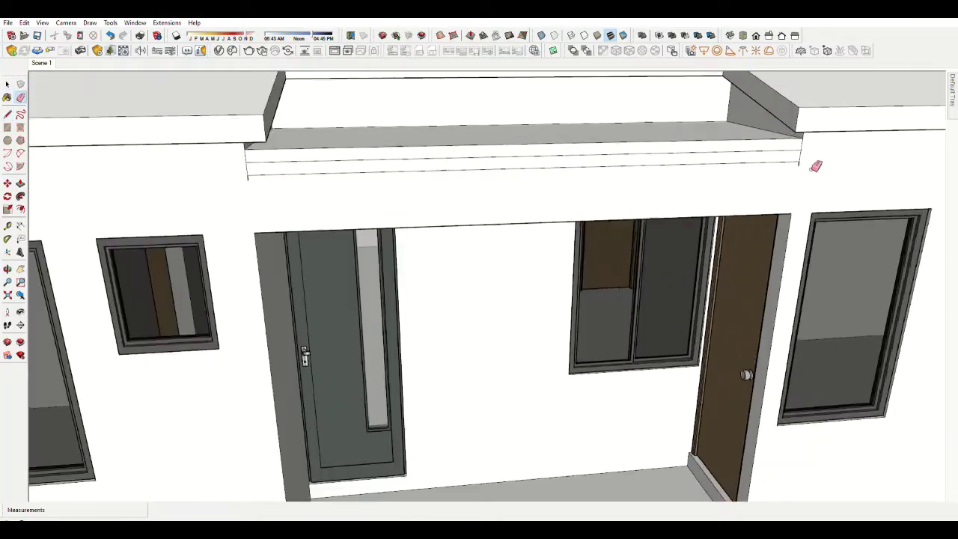
scroll(267, 182, up, 2)
scroll(308, 200, up, 2)
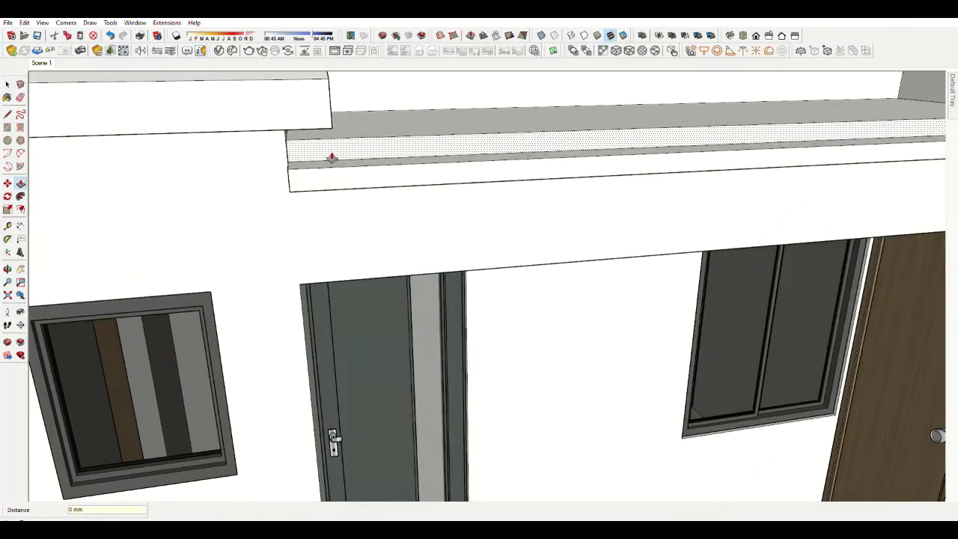
middle_drag(383, 164, 429, 166)
key(e)
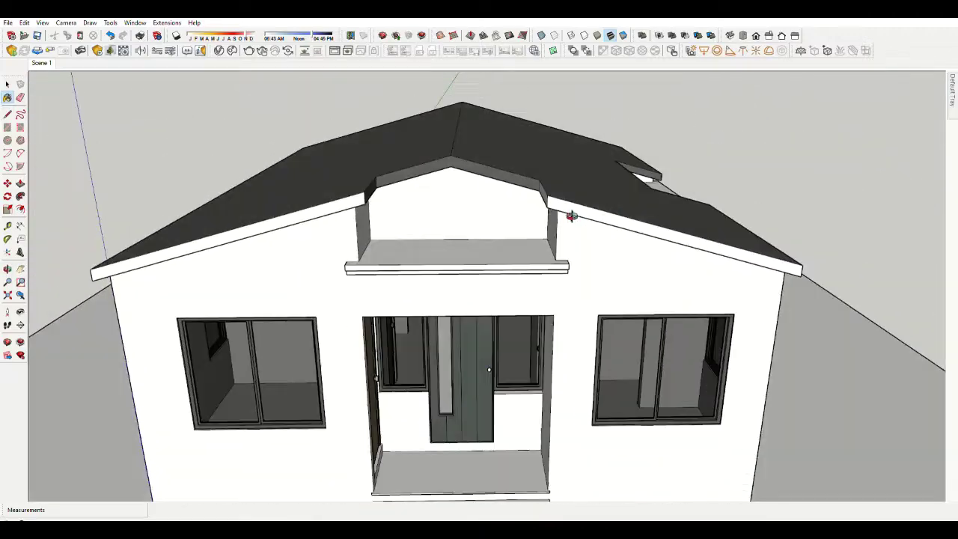
Finish the dark grey trim painting and zoom in on the completed house.
key(e)
scroll(571, 216, up, 3)
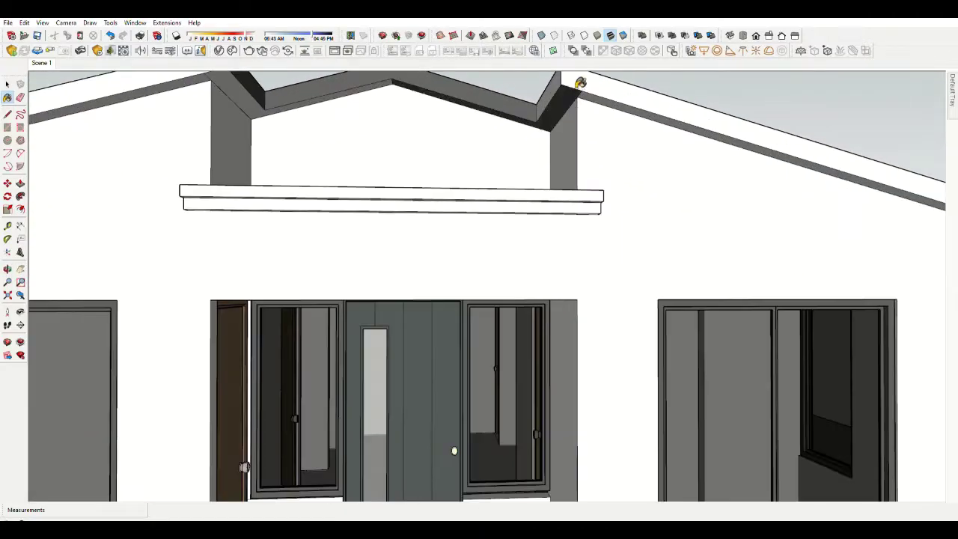
scroll(588, 91, up, 3)
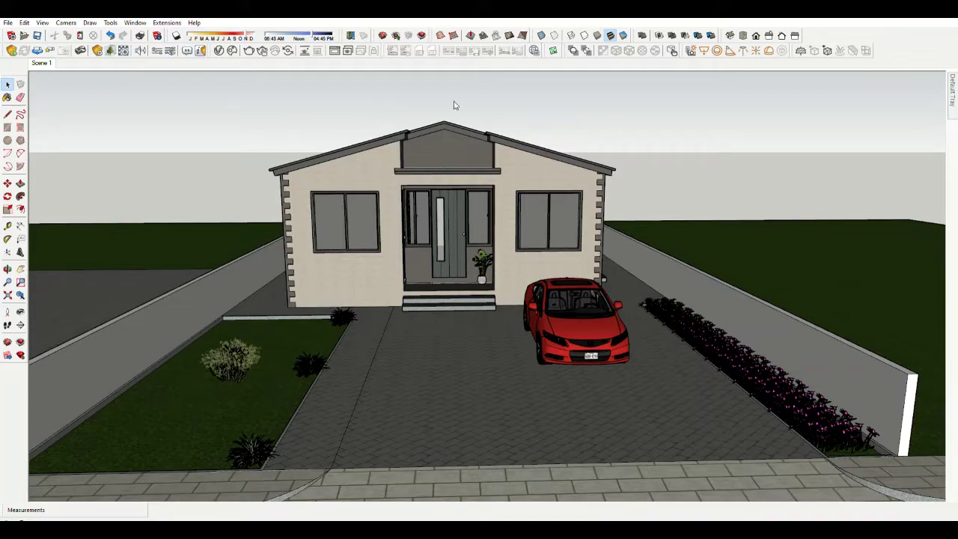
mouse_move(506, 222)
middle_down()
mouse_move(468, 225)
mouse_move(562, 236)
middle_up()
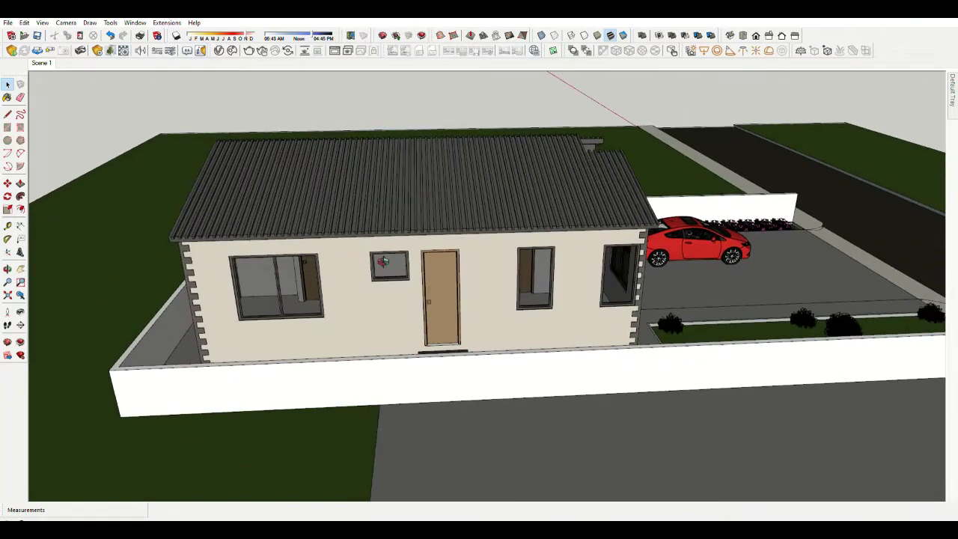
mouse_move(383, 261)
middle_down()
mouse_move(658, 277)
mouse_move(598, 320)
mouse_move(534, 304)
mouse_move(460, 304)
mouse_move(554, 238)
mouse_move(372, 314)
mouse_move(564, 297)
mouse_move(416, 307)
mouse_move(458, 316)
mouse_move(560, 293)
mouse_move(613, 315)
mouse_move(677, 315)
middle_up()
scroll(386, 209, up, 2)
mouse_move(387, 210)
middle_down()
mouse_move(489, 286)
mouse_move(523, 348)
mouse_move(466, 252)
mouse_move(412, 305)
mouse_move(501, 312)
middle_up()
scroll(464, 243, down, 3)
scroll(501, 313, down, 3)
middle_drag(551, 274, 402, 225)
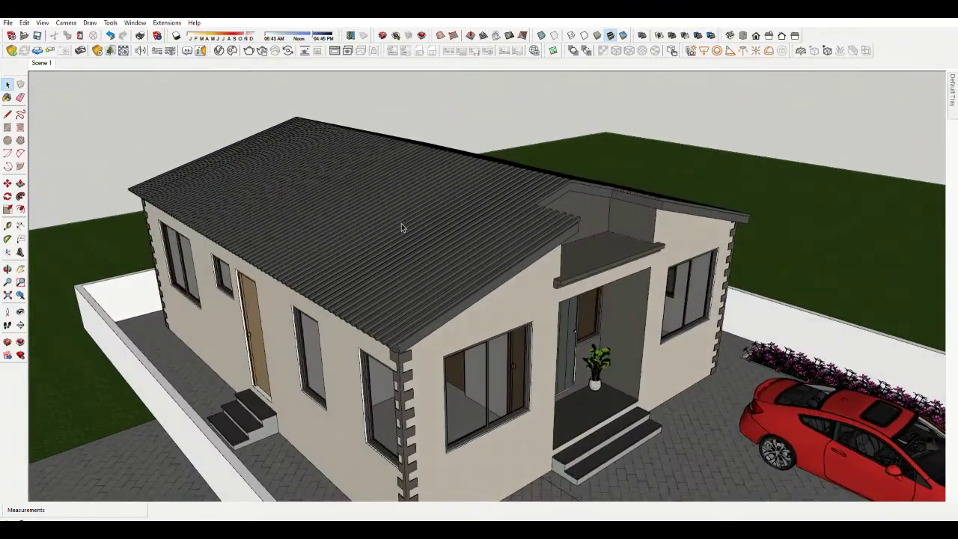
scroll(402, 224, down, 2)
scroll(444, 278, up, 1)
middle_drag(443, 278, 320, 230)
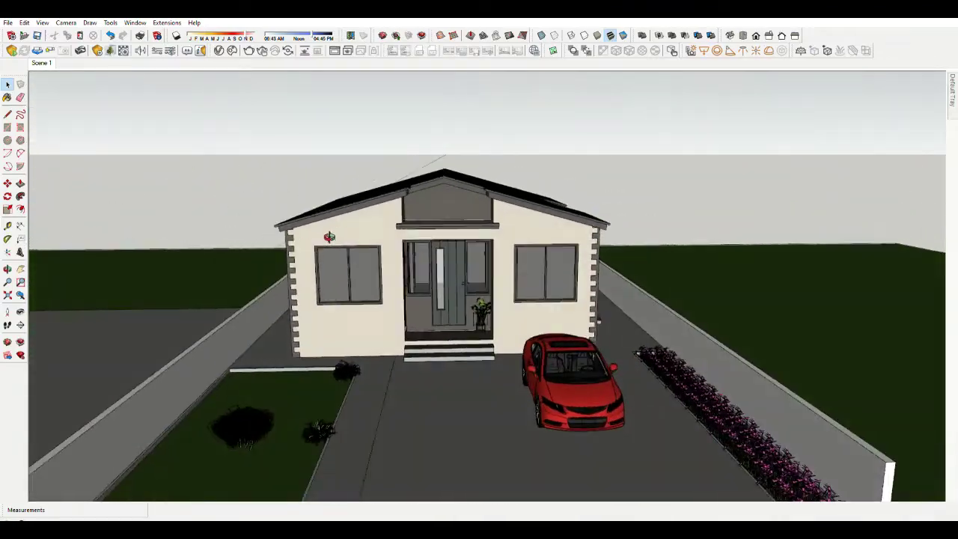